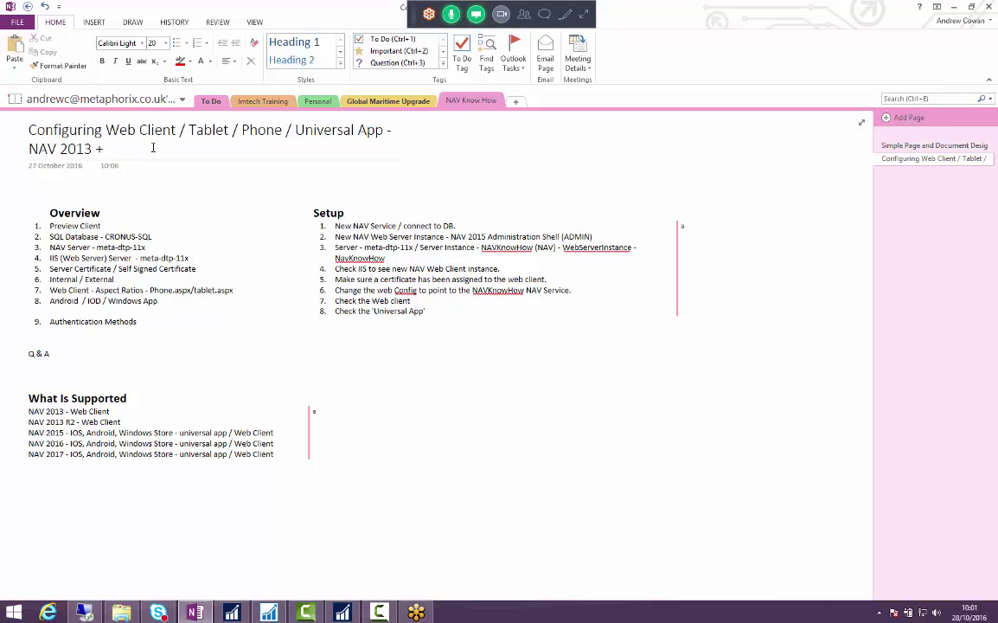
- Switch from the OneNote notes to the Remote Desktop session showing the NAV Customers list
click(230, 152)
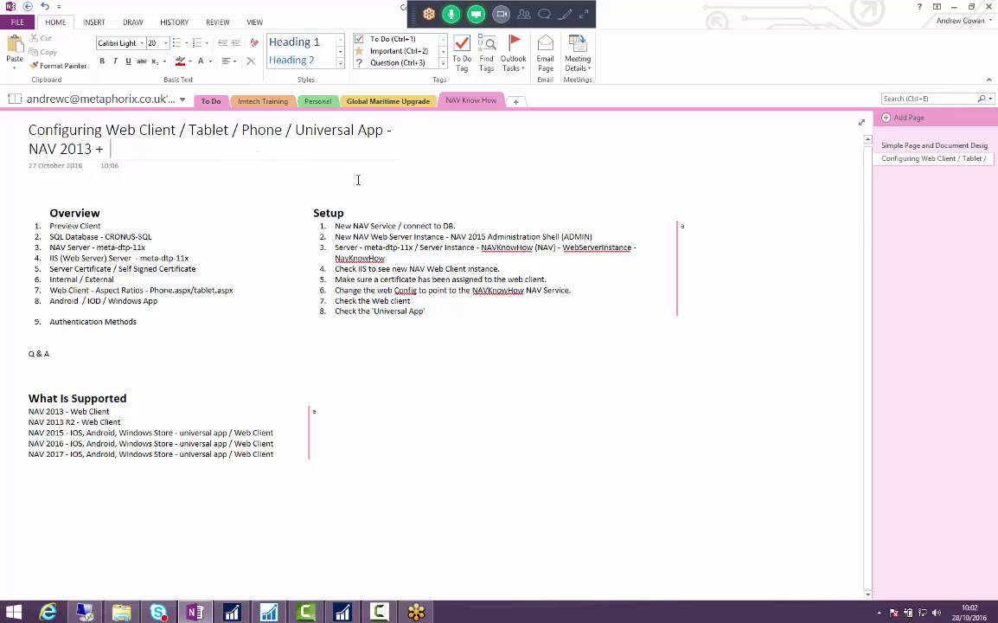
click(418, 612)
click(444, 504)
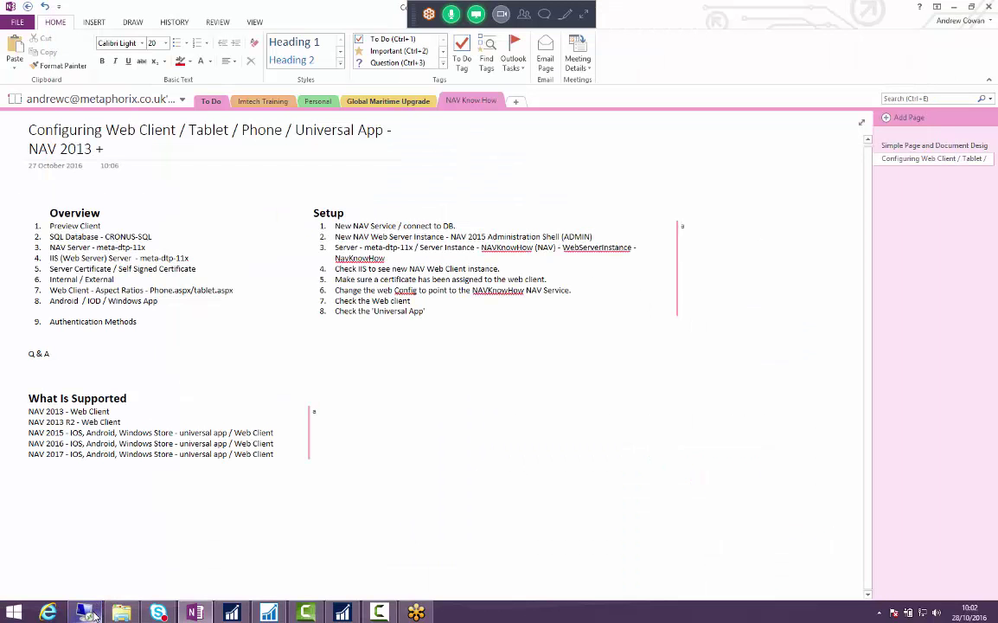
- Resume the server connection, maximize the browser and show the Sales Orders list
click(90, 614)
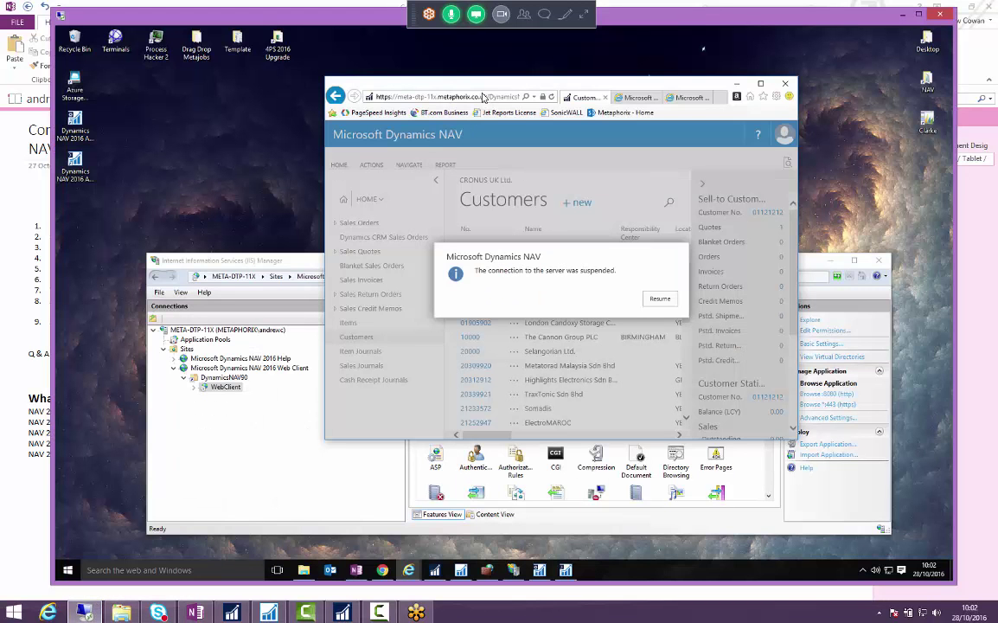
click(662, 299)
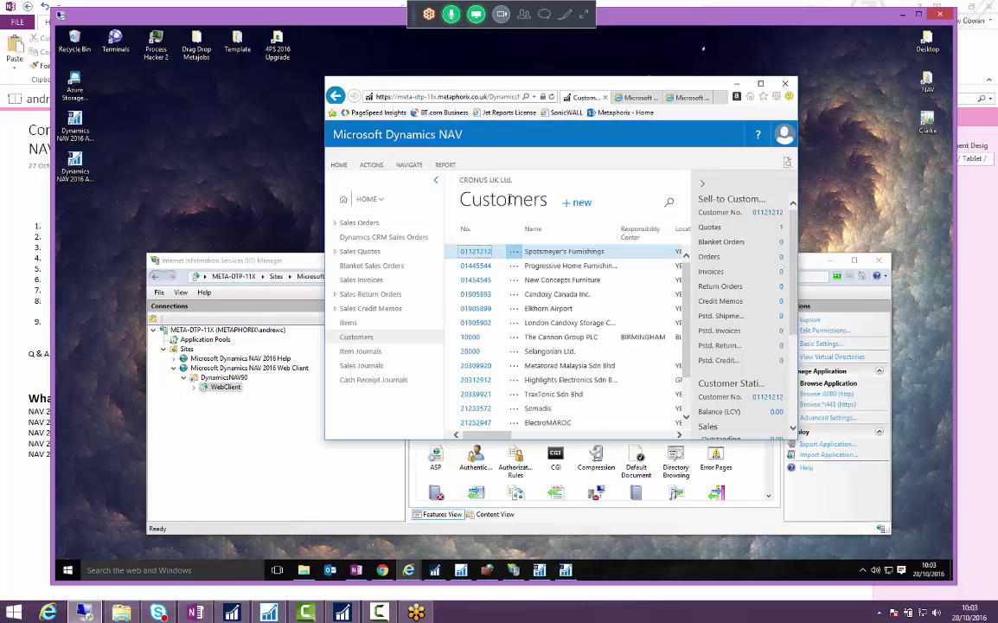
double_click(612, 81)
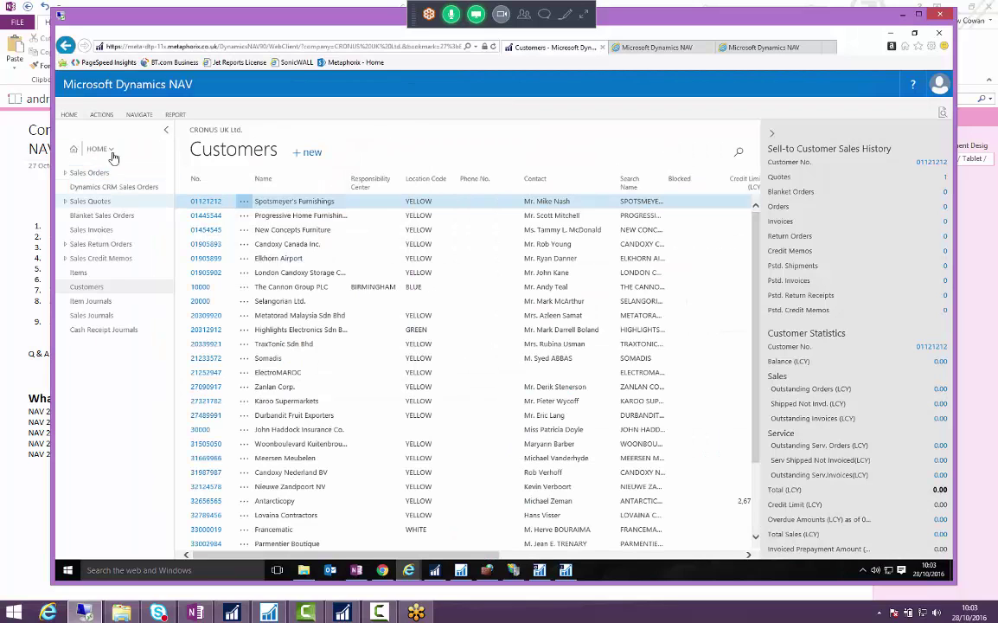
click(89, 172)
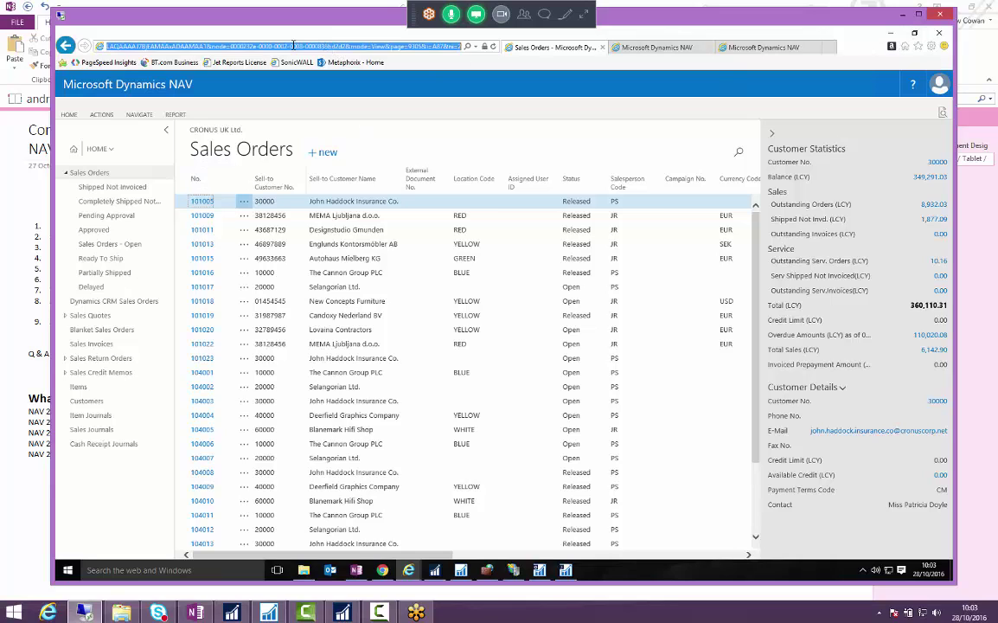
- Inspect the Sales Orders page URL in the address bar
click(265, 42)
click(188, 46)
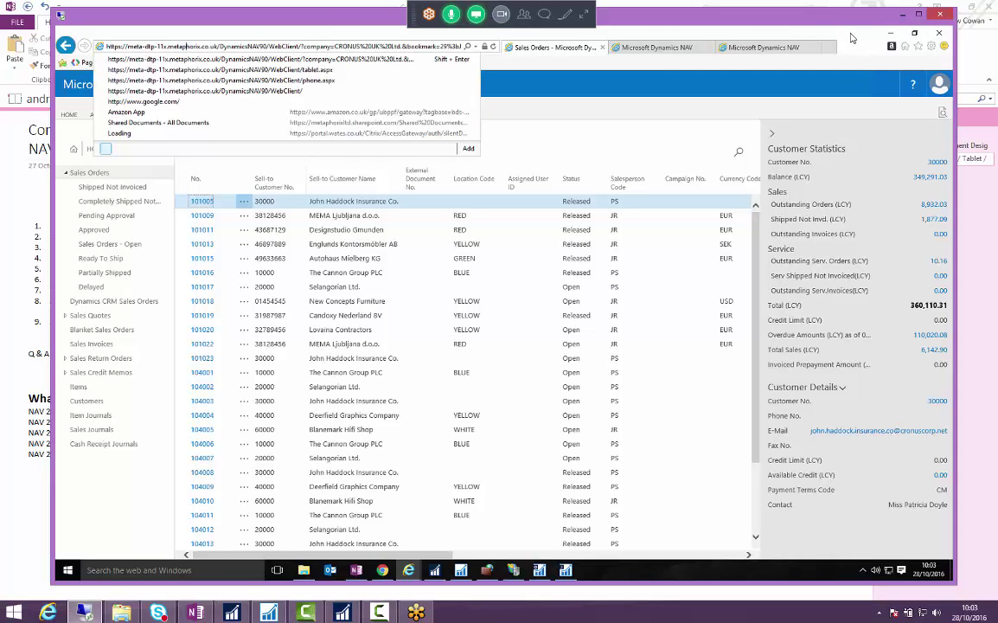
key(Escape)
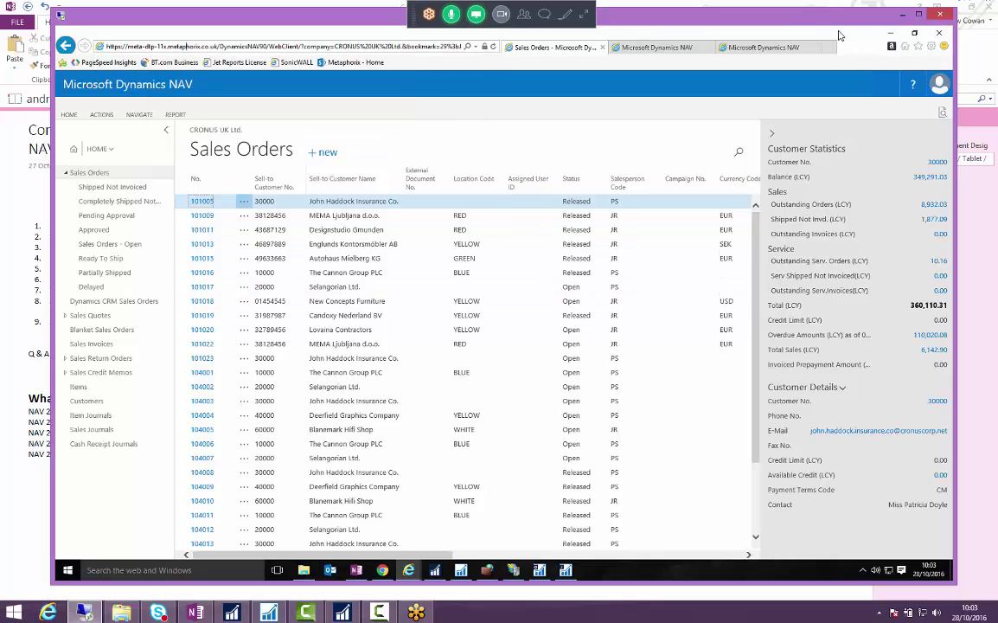
- Launch the Dynamics NAV Universal App and open sales order 101023 from Sales Orders - Open
click(902, 17)
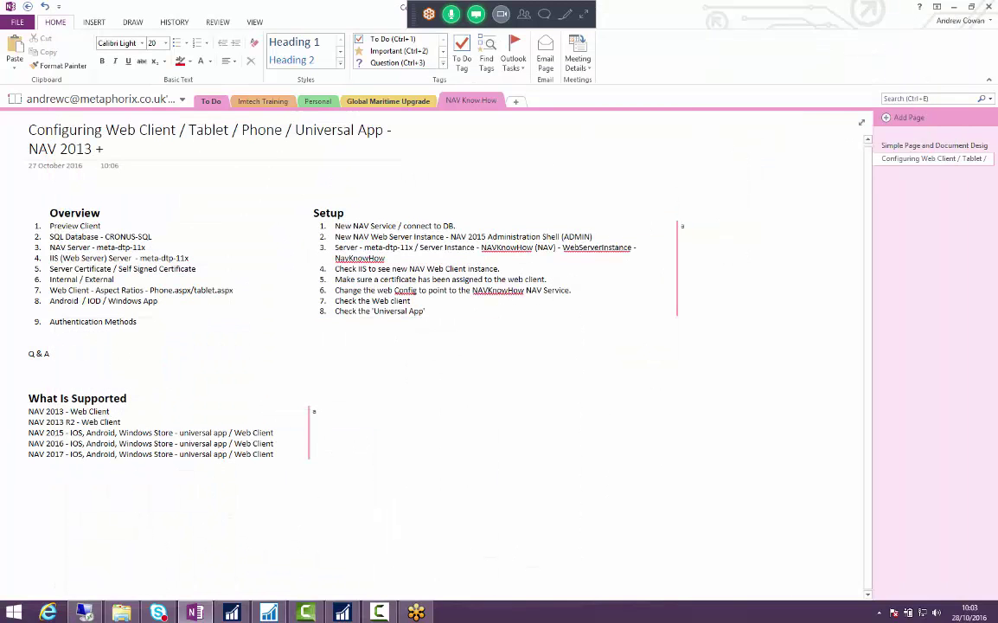
key(super)
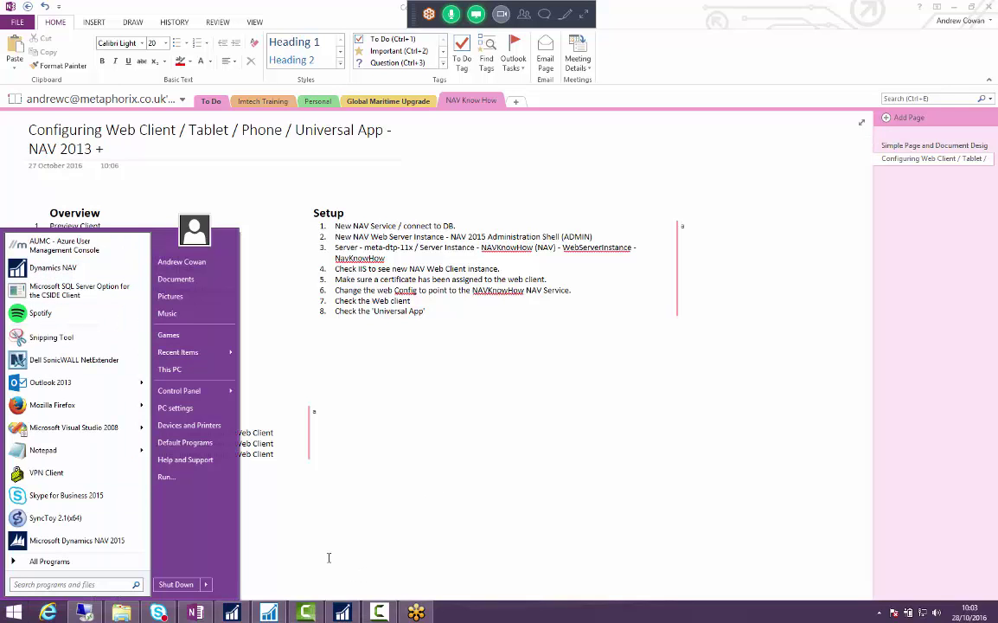
click(460, 499)
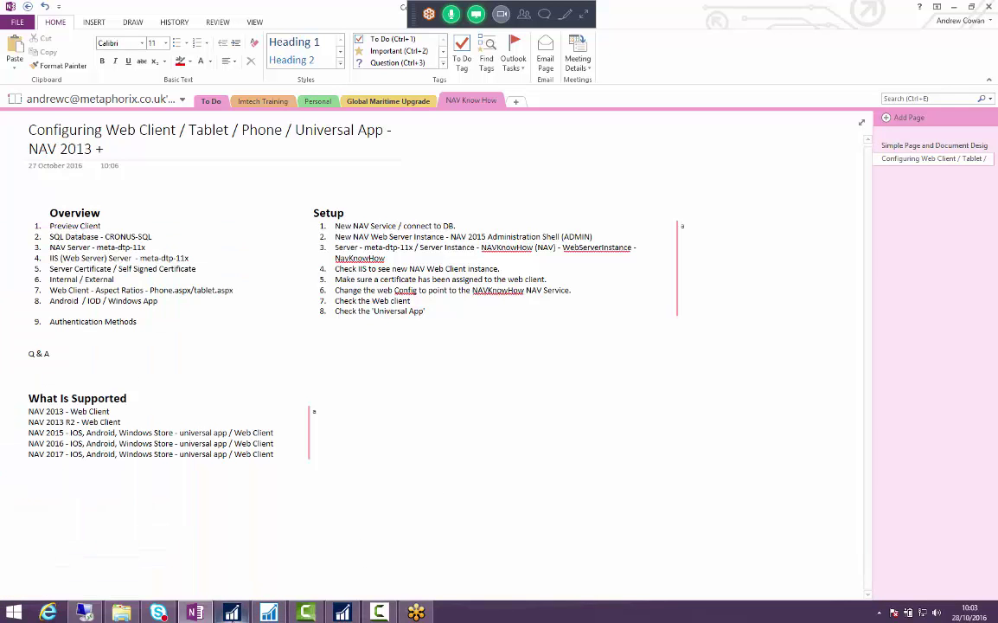
click(232, 611)
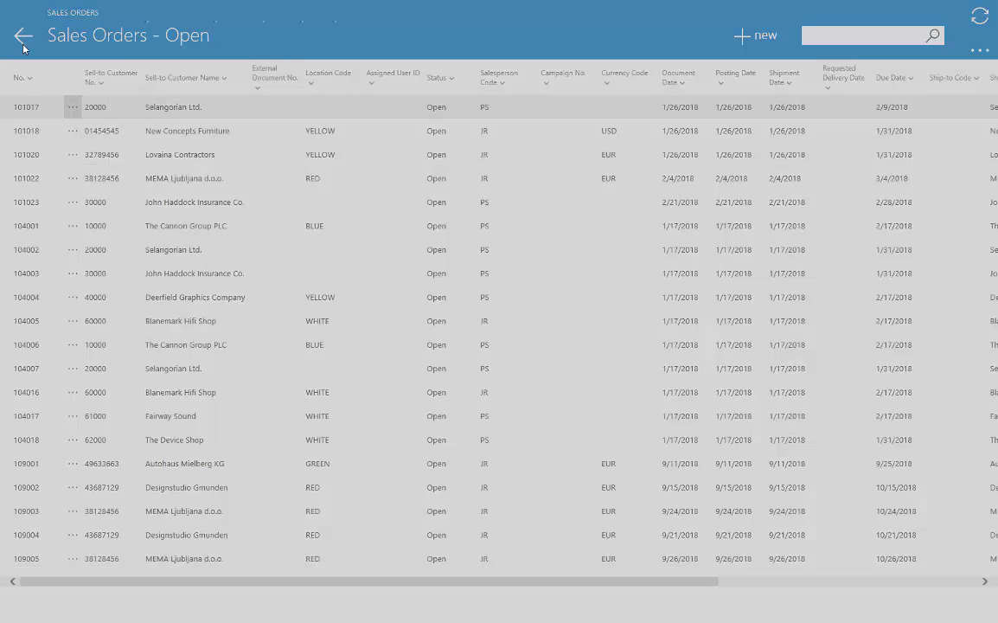
key(Down)
key(Down)
key(Down)
key(Down)
key(Return)
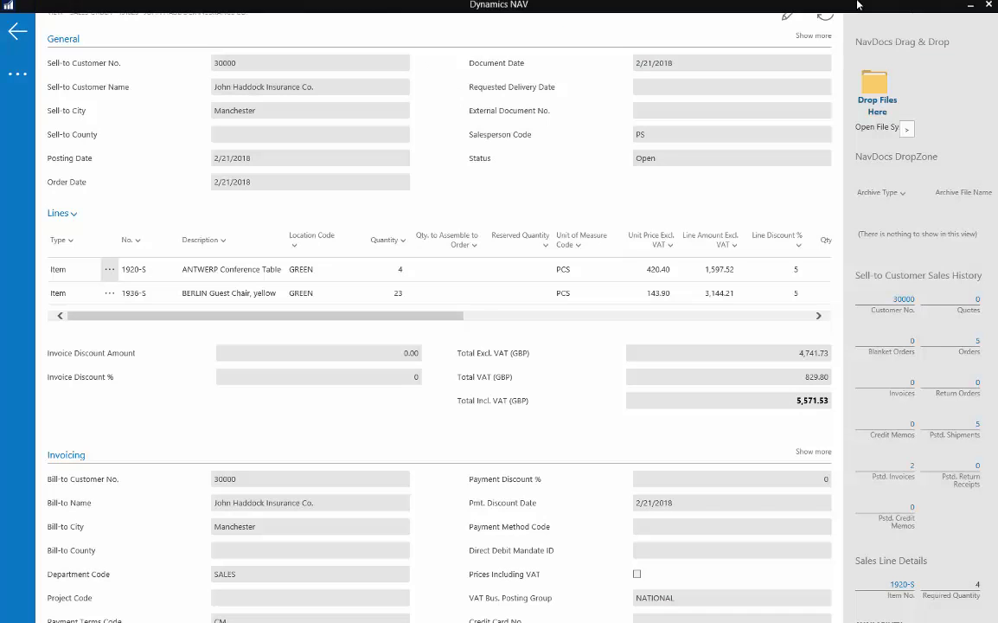
click(968, 10)
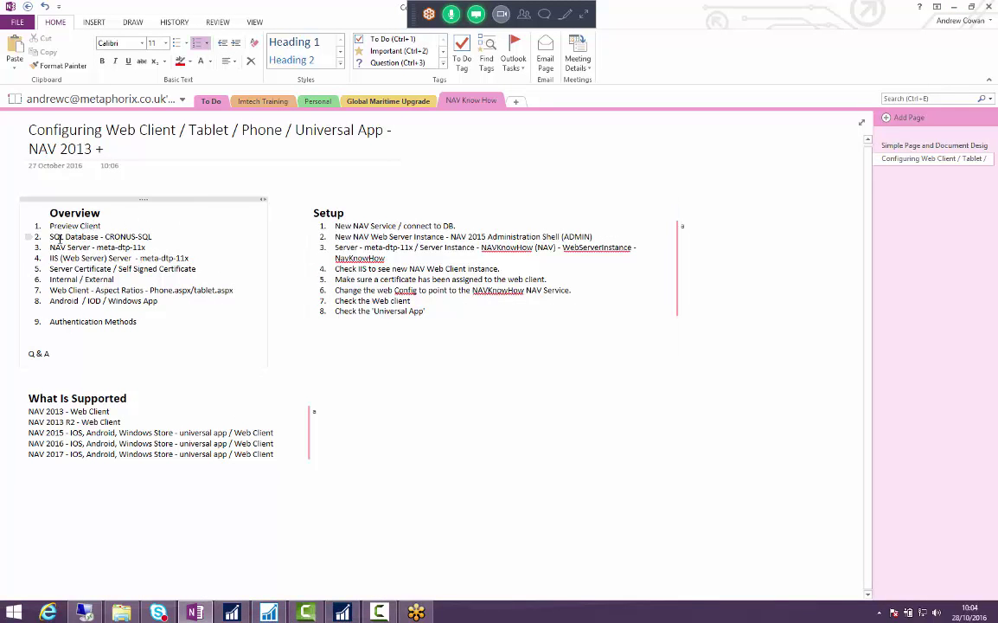
- Restore the Development Environment and review Database Server CRONUS-SQL, Database Name, SQL Edition and Server Instance
drag(52, 236, 128, 248)
click(128, 248)
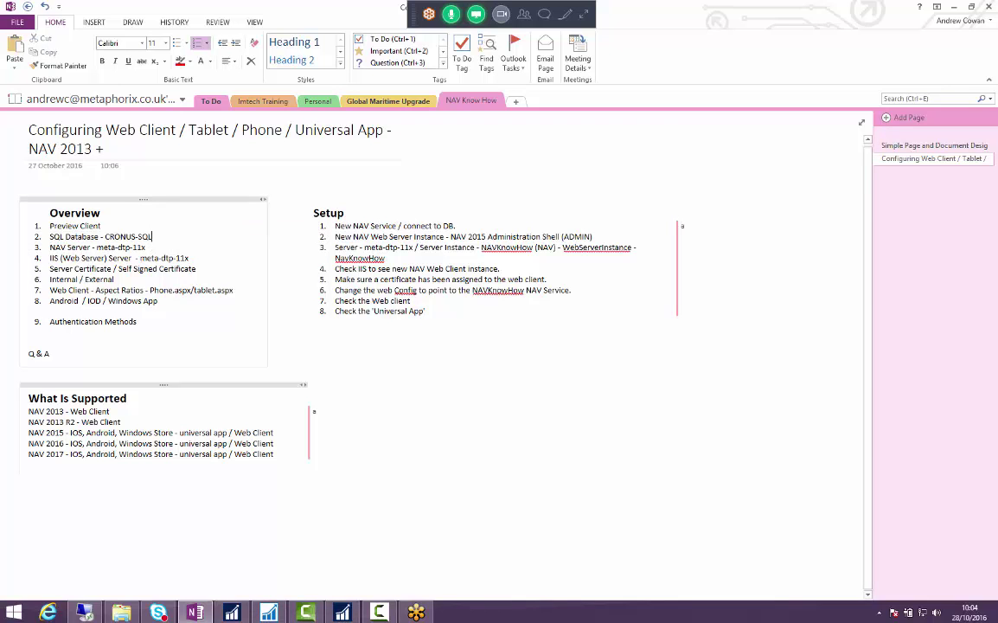
click(271, 612)
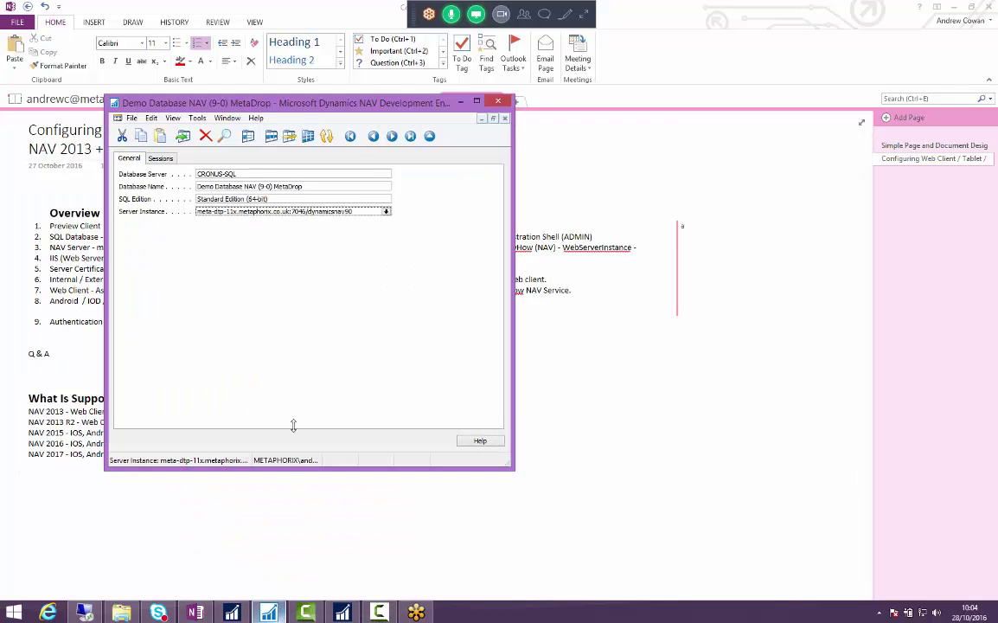
drag(388, 95, 387, 183)
click(248, 261)
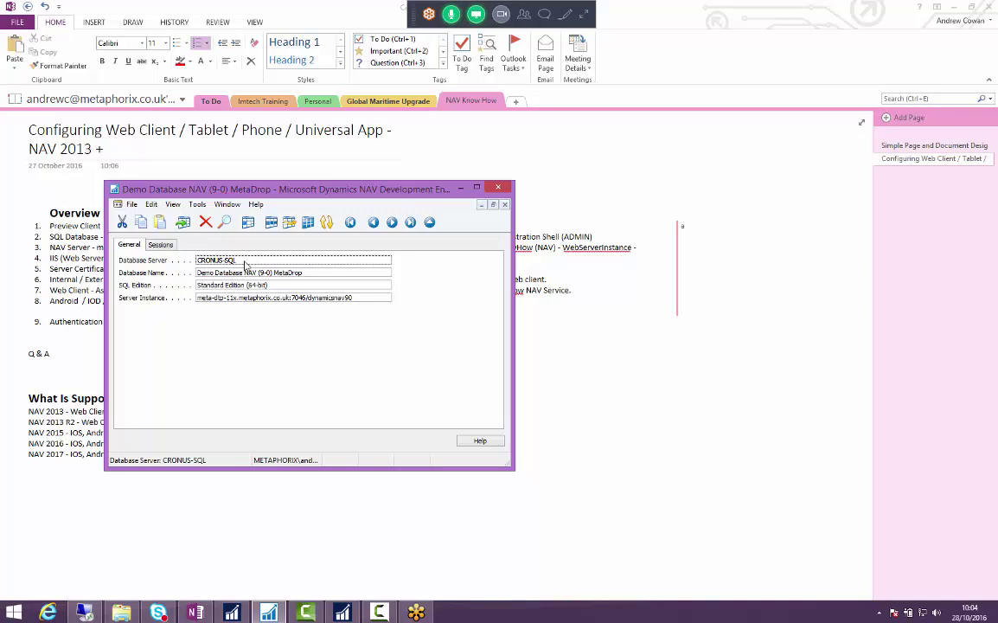
click(294, 273)
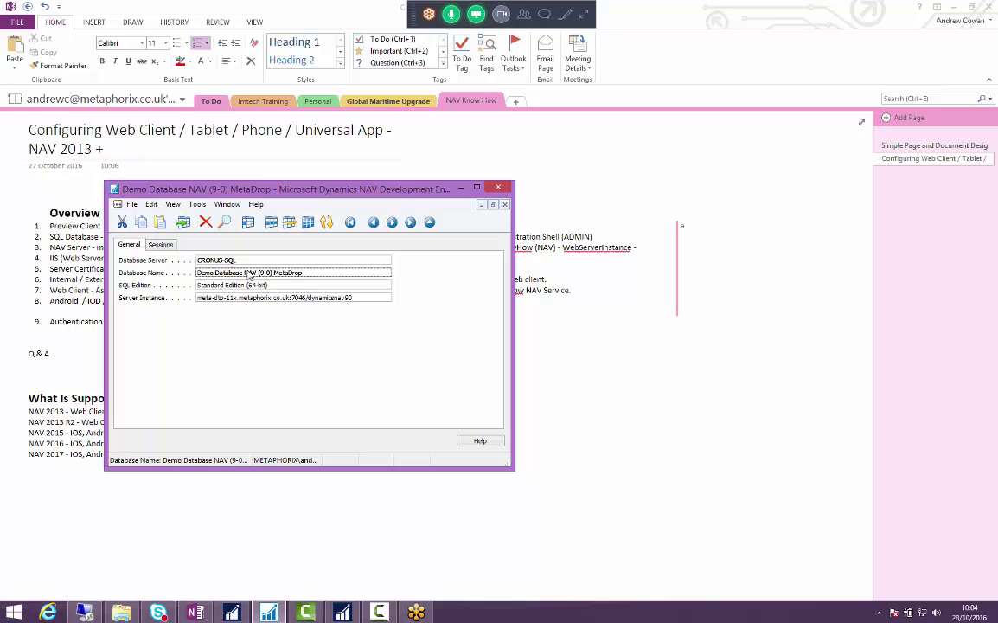
click(264, 285)
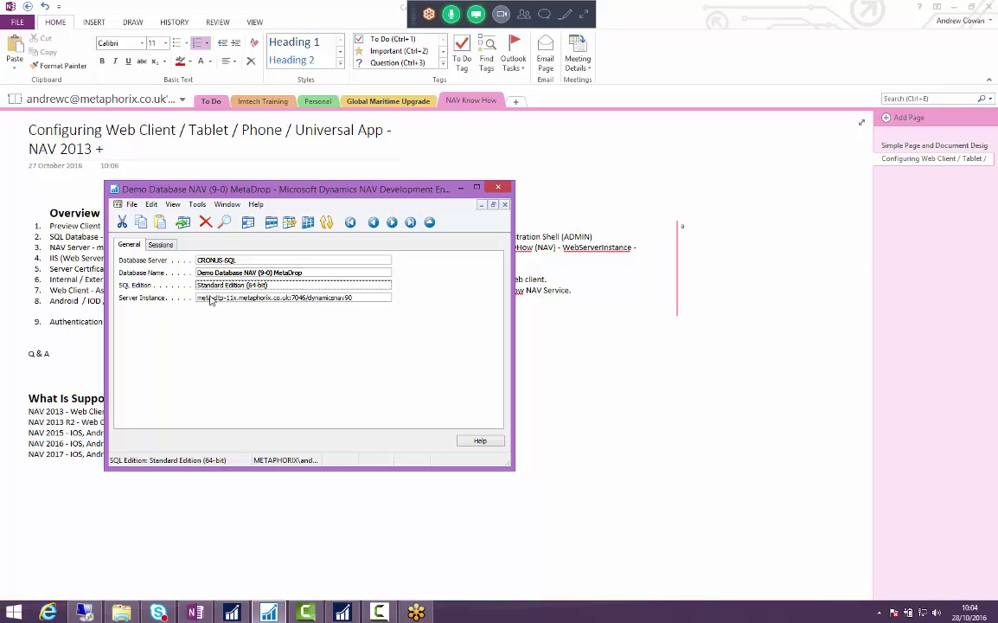
click(229, 298)
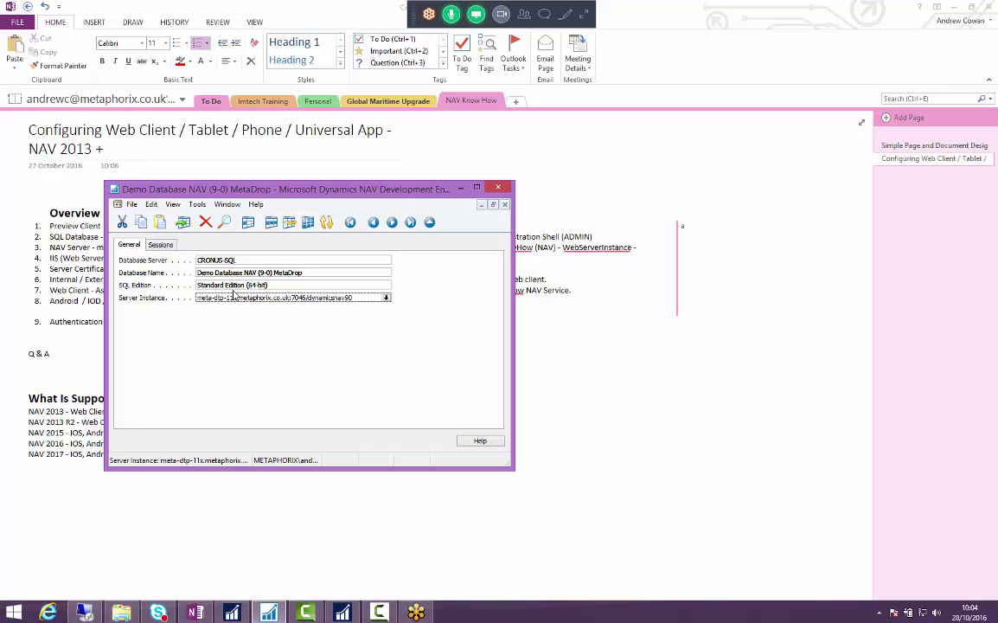
- Check the server instance lookup, then close Database Information and minimize the Development Environment
key(F6)
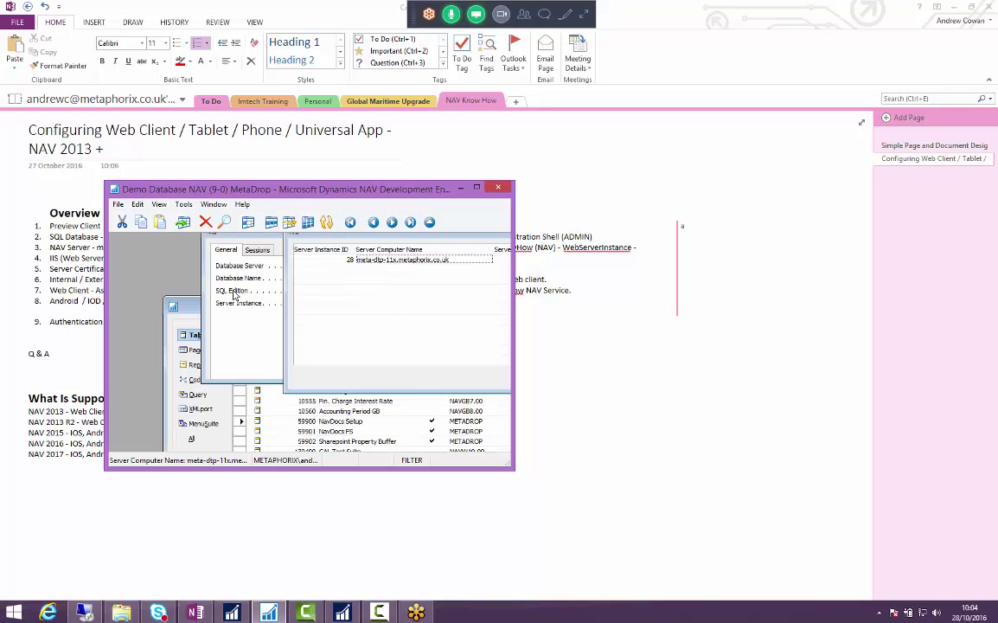
key(Return)
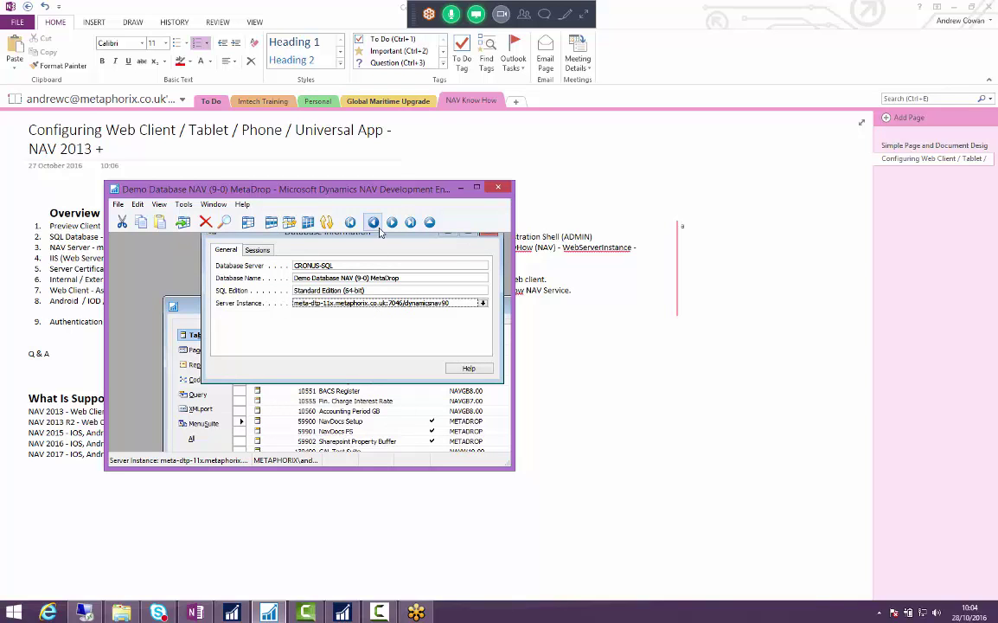
drag(386, 238, 352, 277)
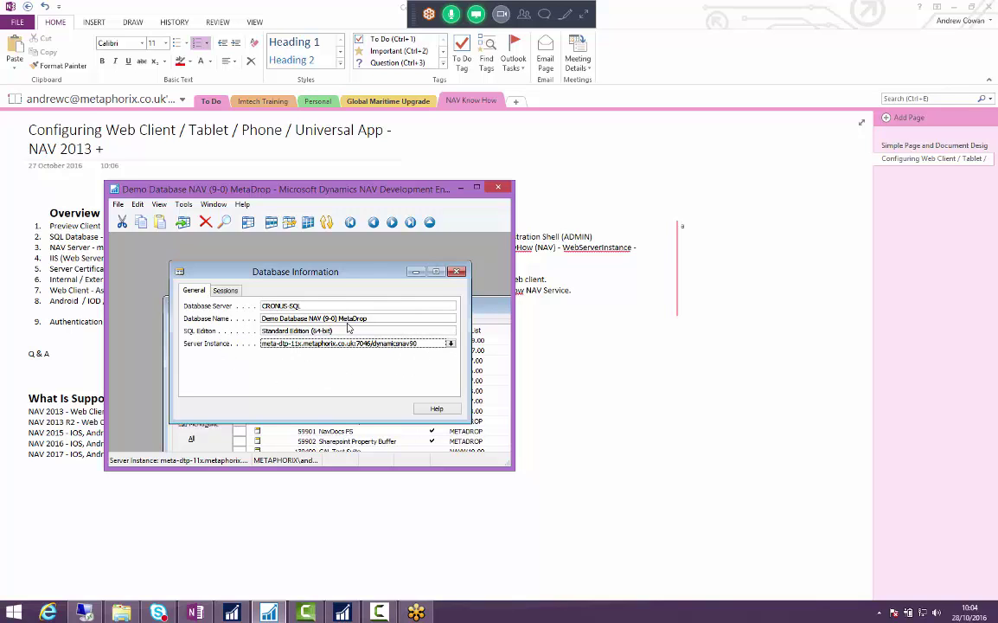
drag(305, 271, 321, 263)
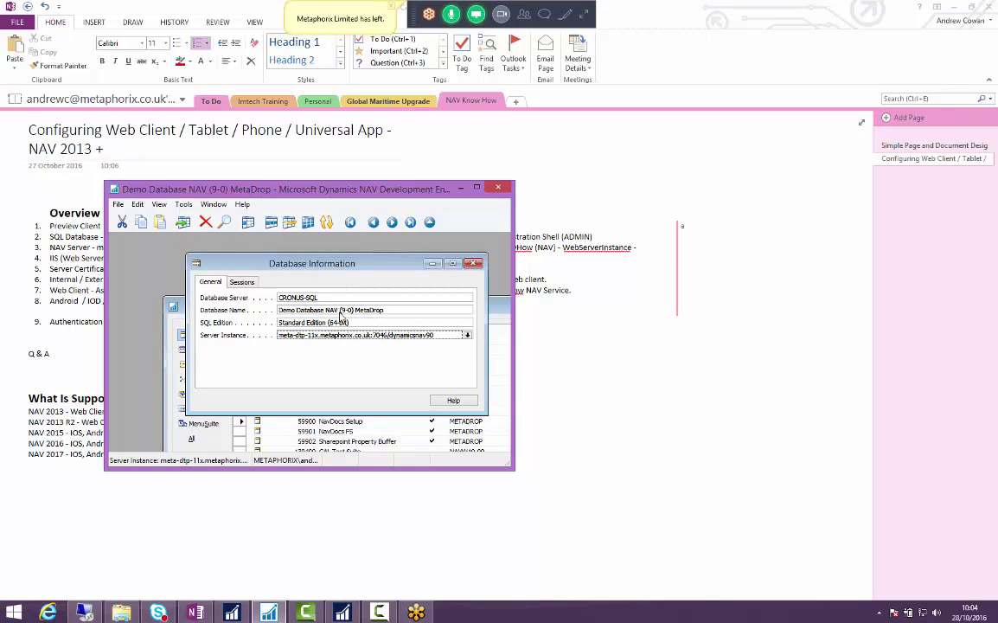
key(Escape)
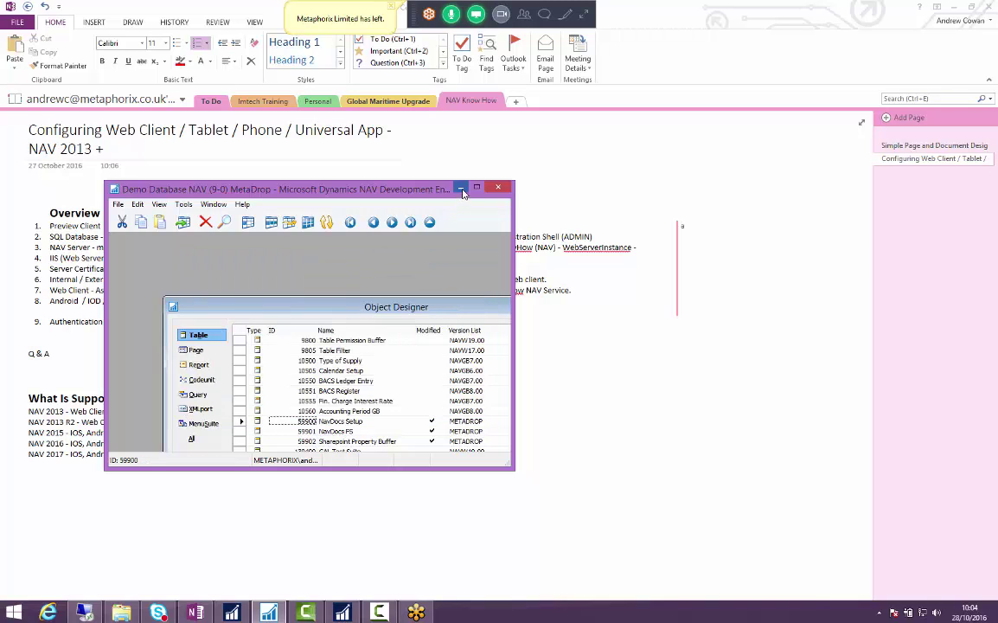
click(461, 188)
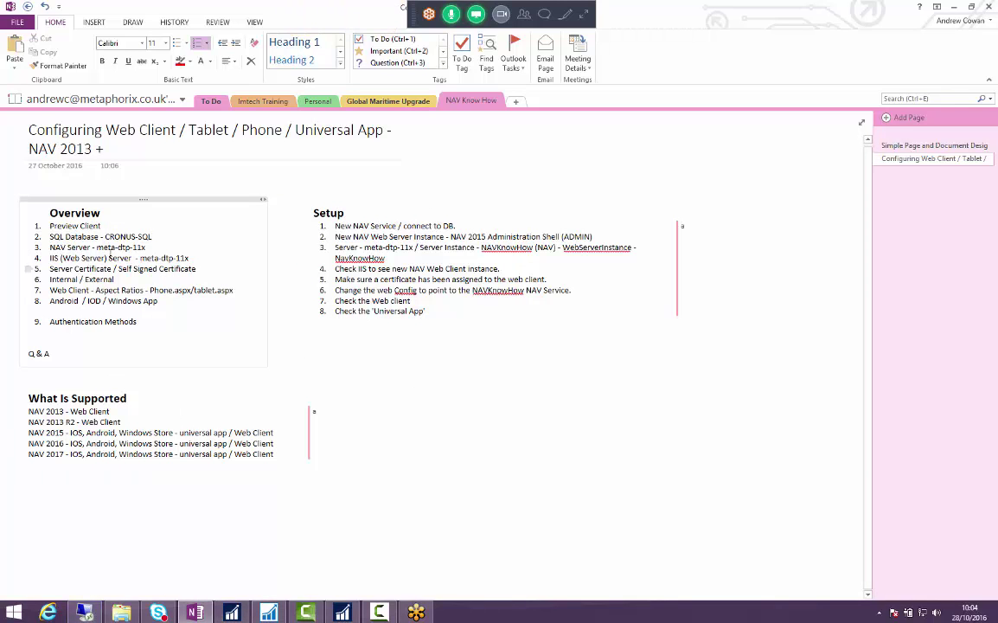
- Highlight the NAV Server meta-dtp-11x and IIS (Web Server) lines in the notes, then return to the remote session
drag(87, 257, 145, 248)
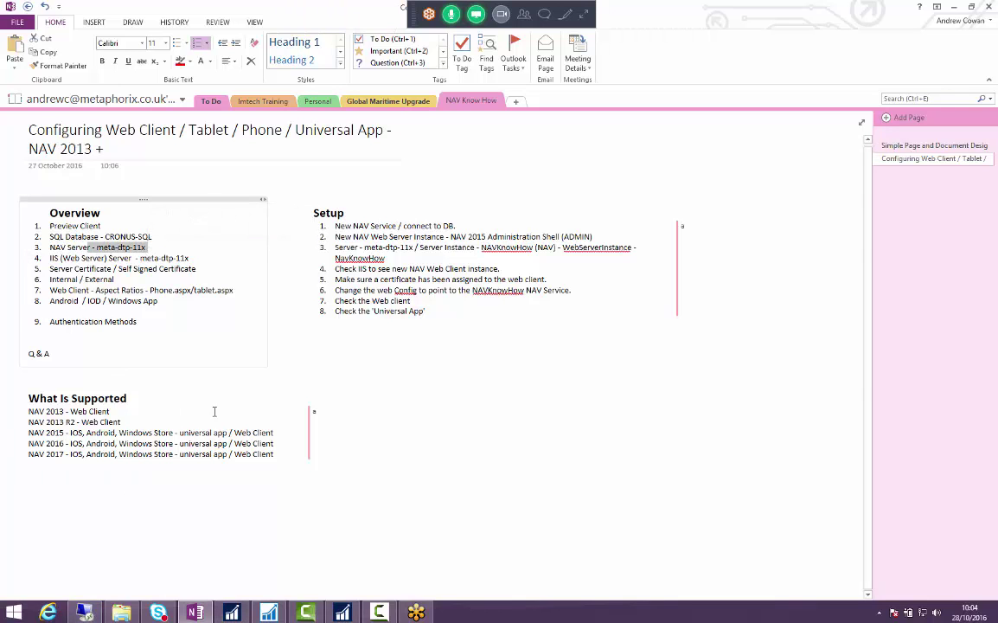
click(84, 613)
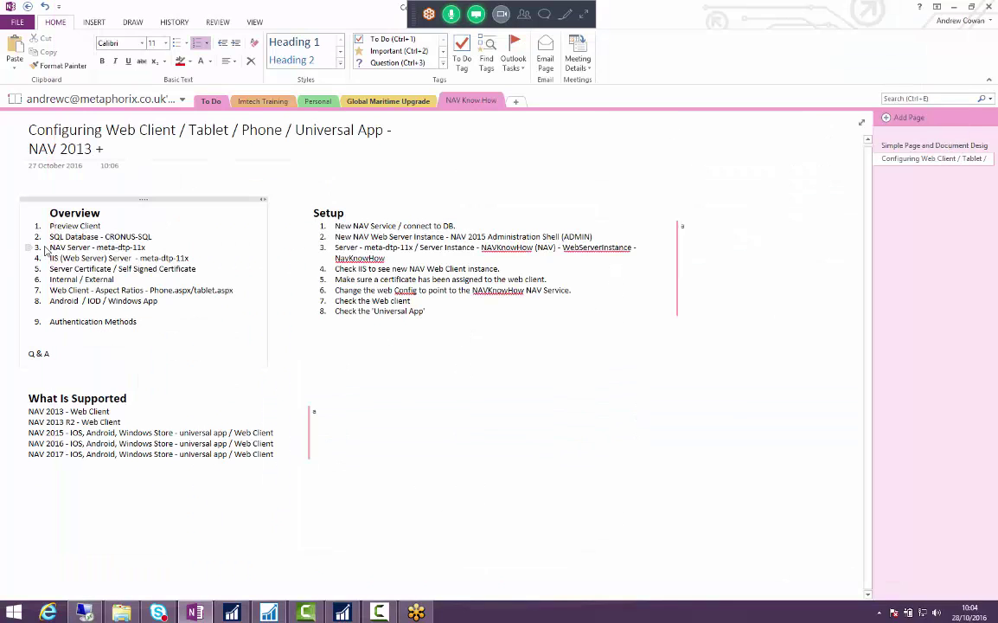
click(19, 229)
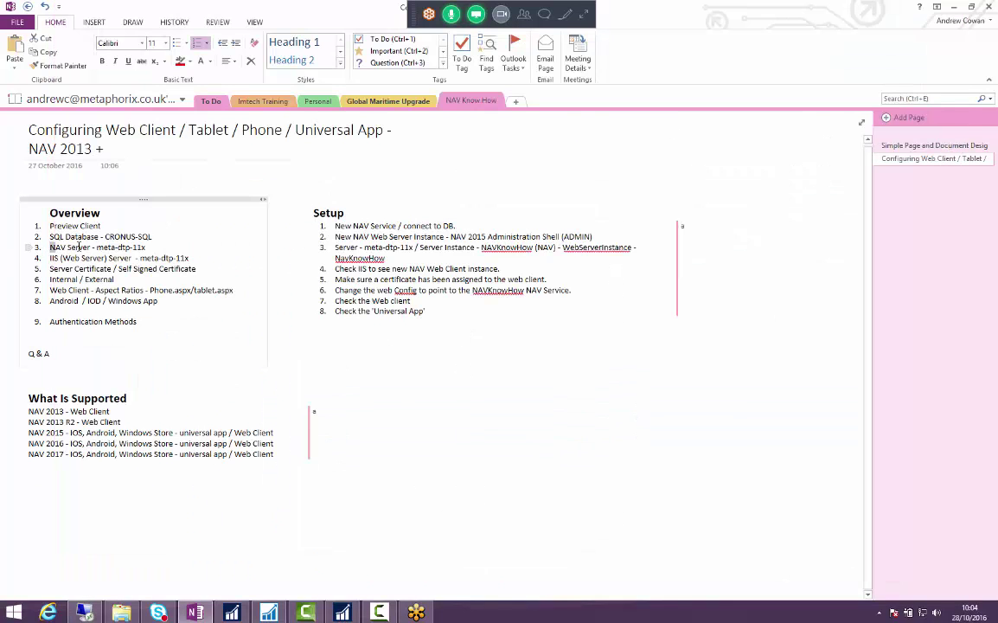
triple_click(167, 249)
drag(50, 258, 203, 258)
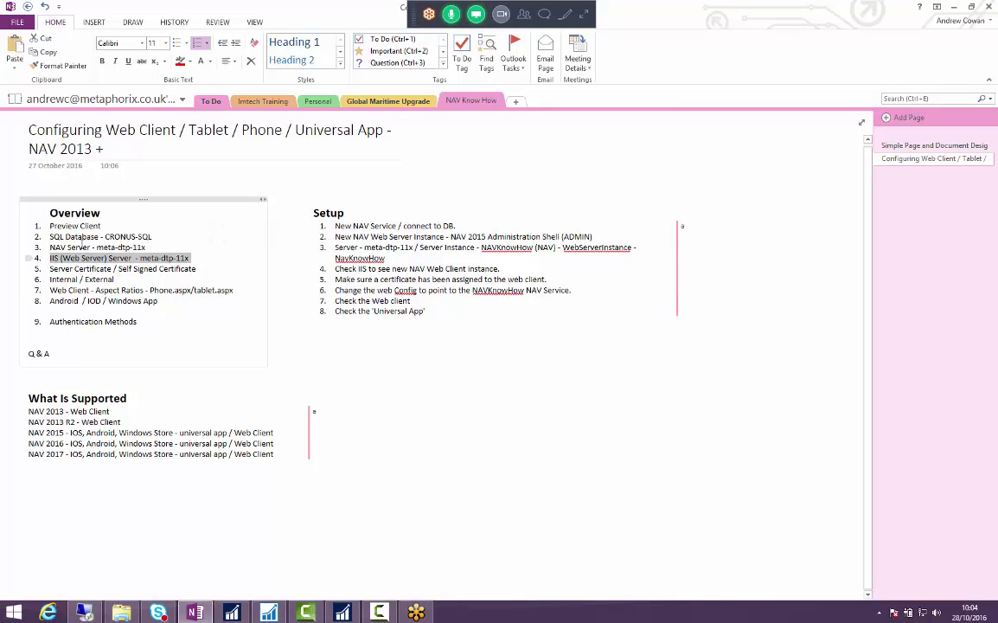
click(51, 248)
drag(51, 248, 147, 247)
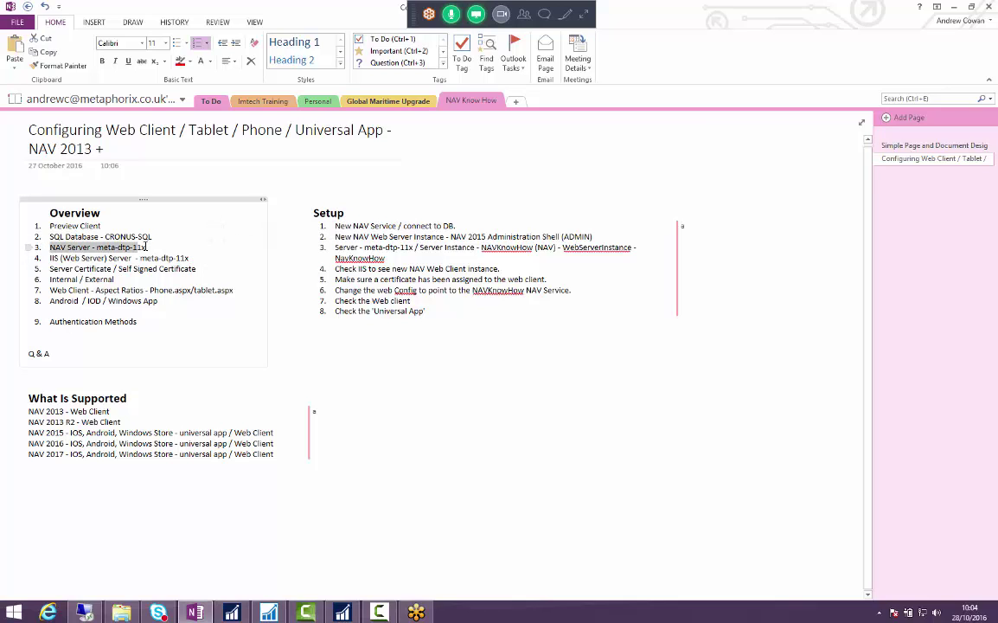
click(86, 258)
drag(50, 258, 186, 258)
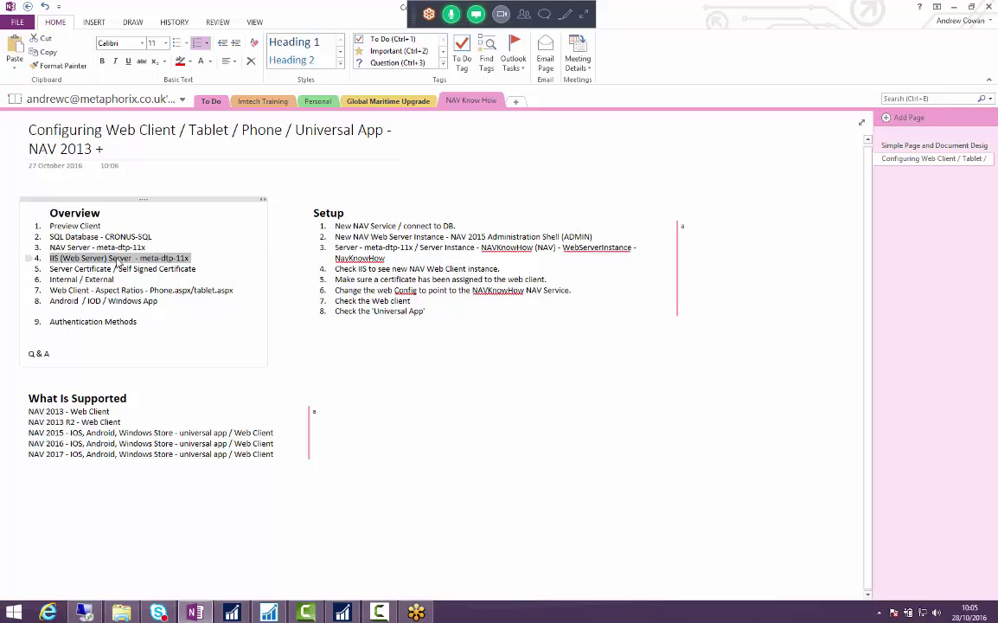
key(alt+Tab)
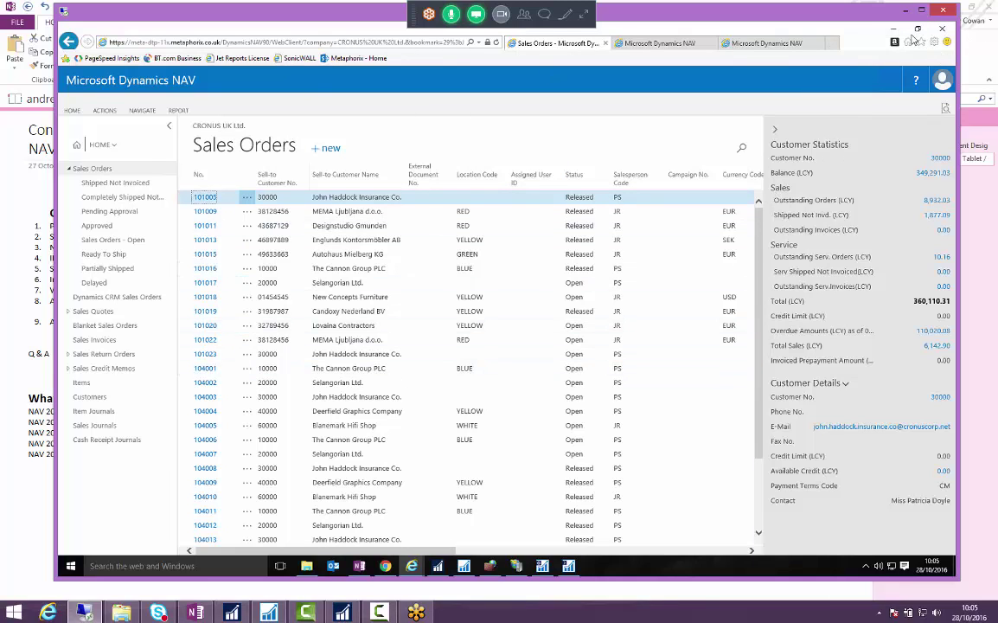
- Open services.msc and select the Microsoft Dynamics NAV Server [DynamicsNAV90] service
click(896, 32)
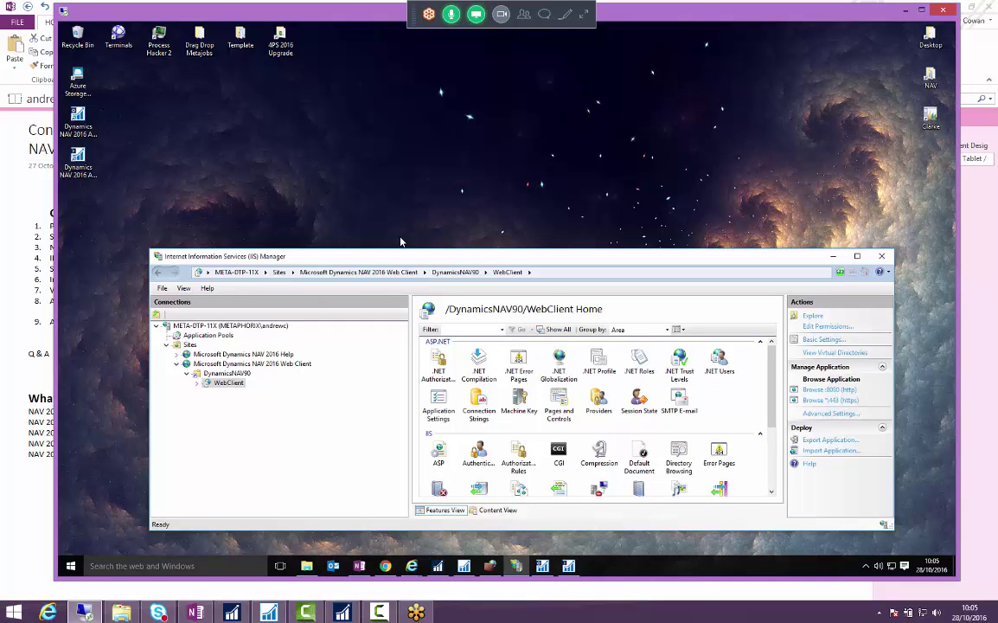
drag(313, 255, 302, 152)
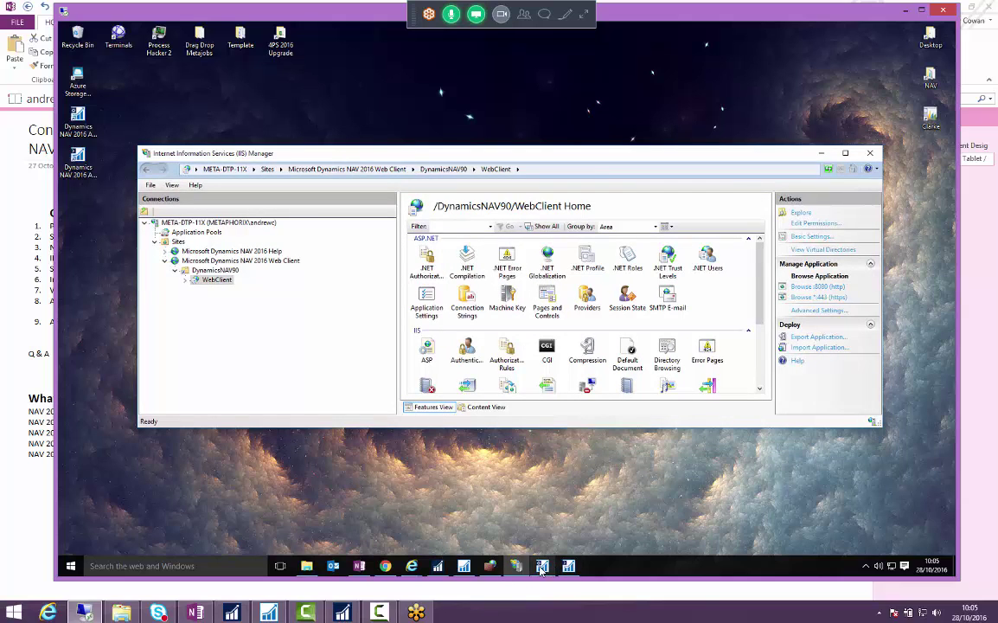
click(64, 567)
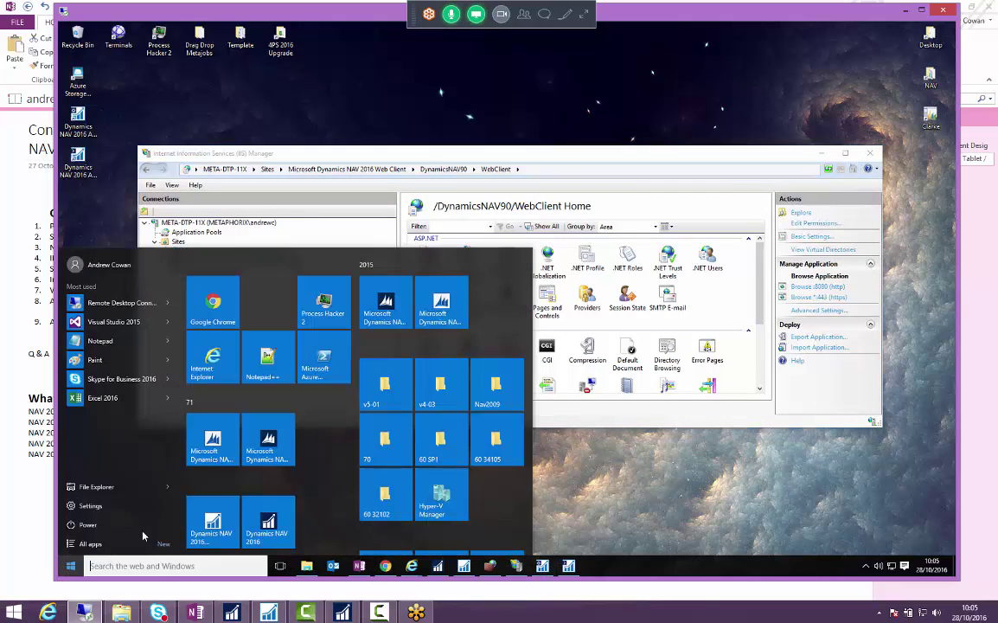
text(services.msc)
key(Return)
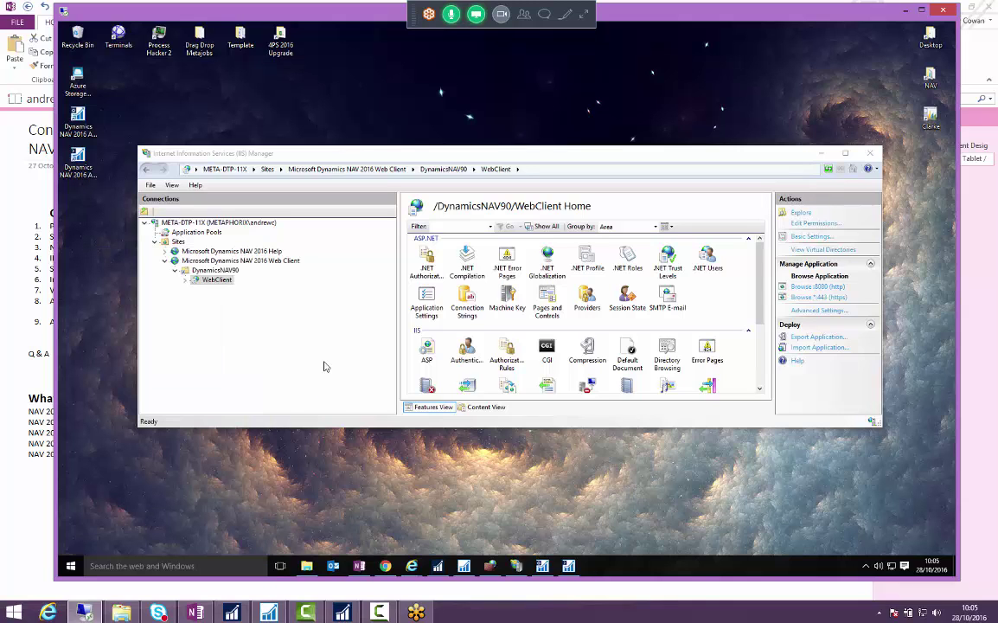
key(m)
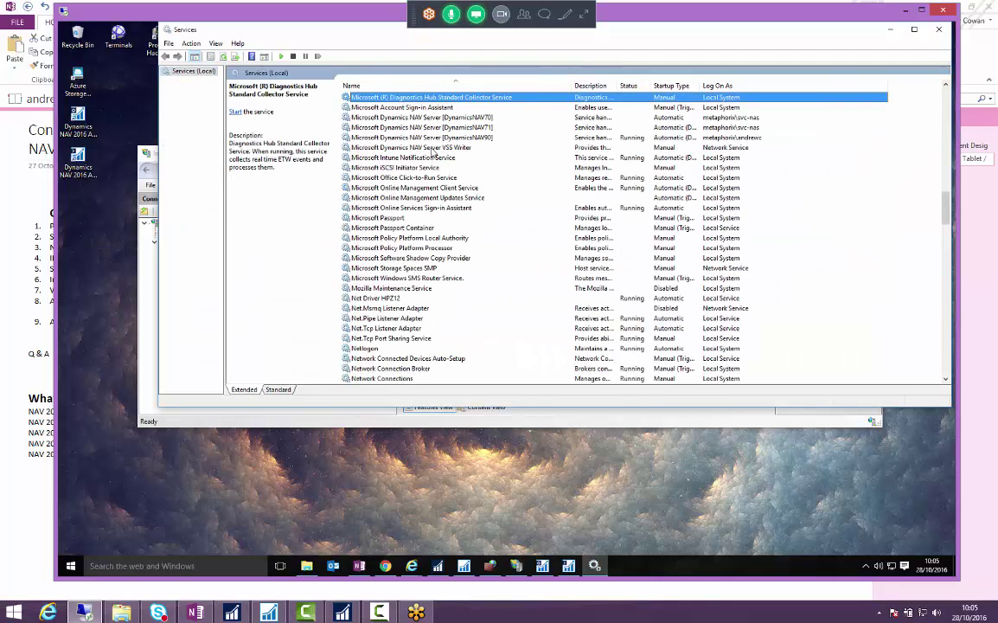
click(437, 139)
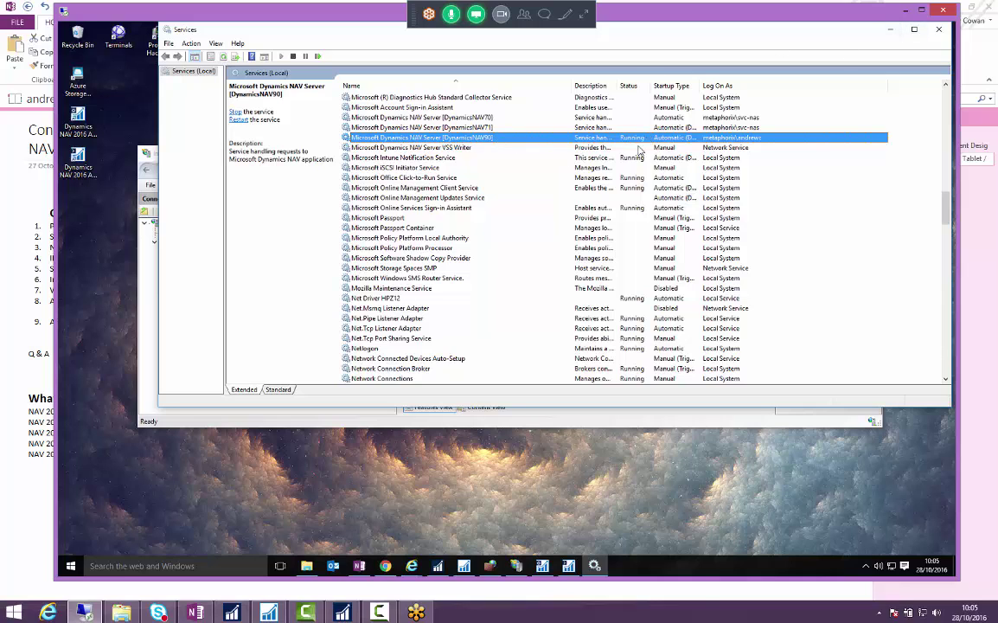
- Close the NAV Development Environment, declining to replace the ZUP file
click(442, 570)
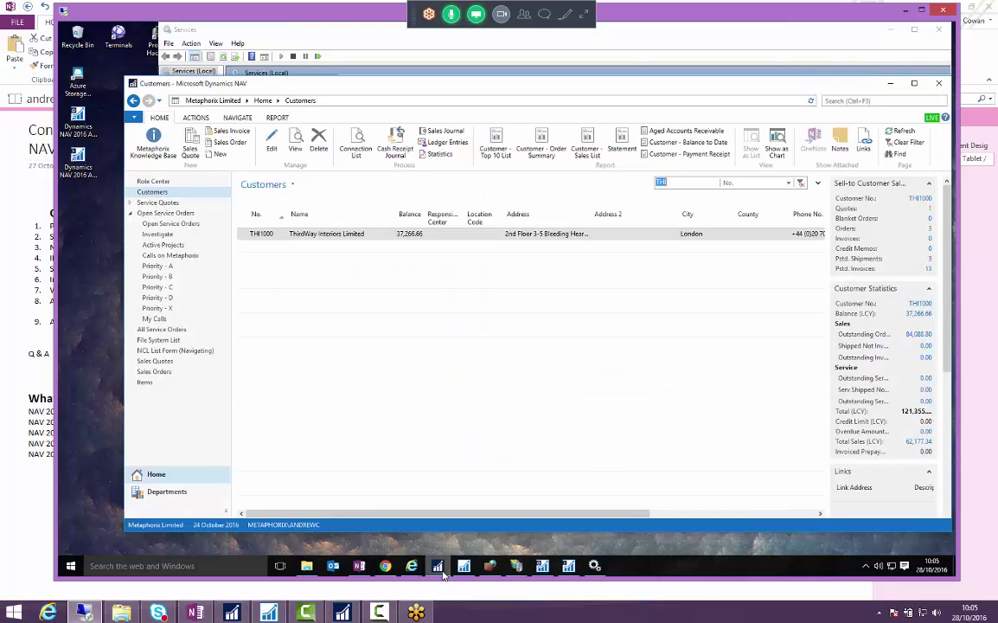
click(438, 567)
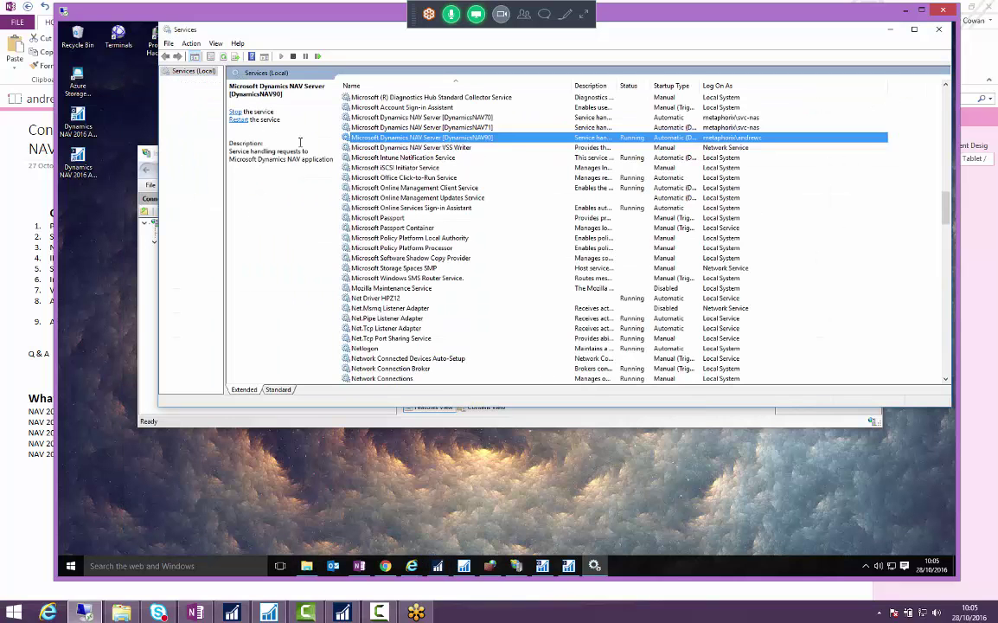
click(464, 565)
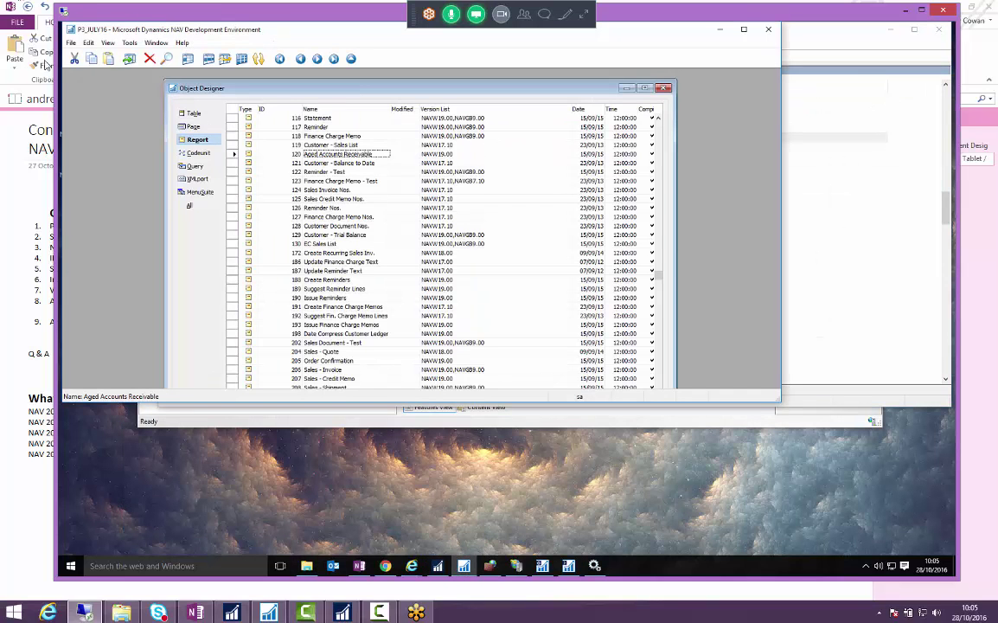
click(768, 29)
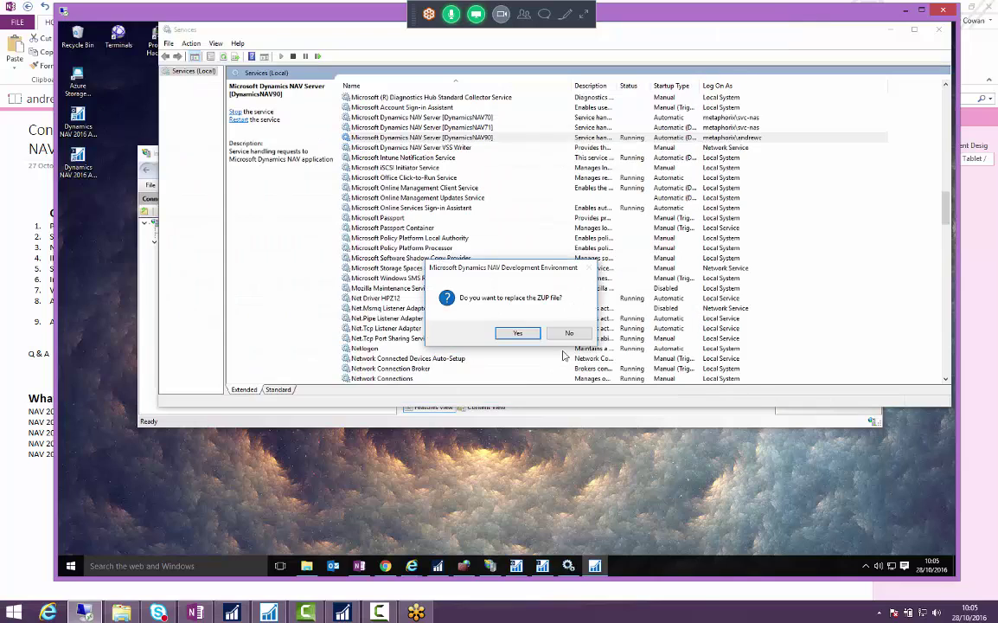
click(570, 334)
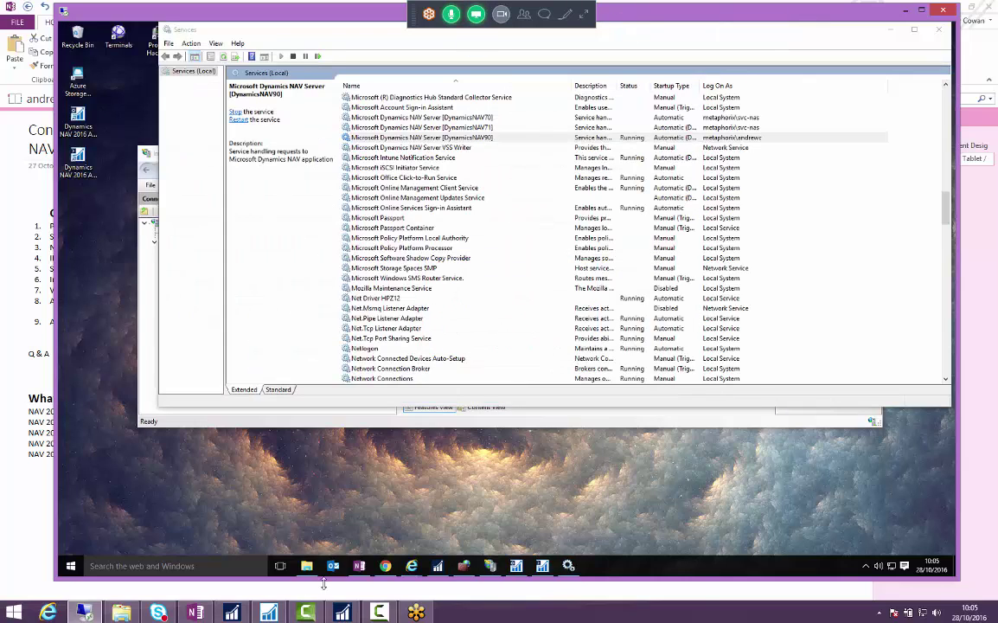
click(235, 614)
- In the NAV Windows client's Select Server dialog, confirm the server address uses port 7046 and dynamicsnav90
click(235, 614)
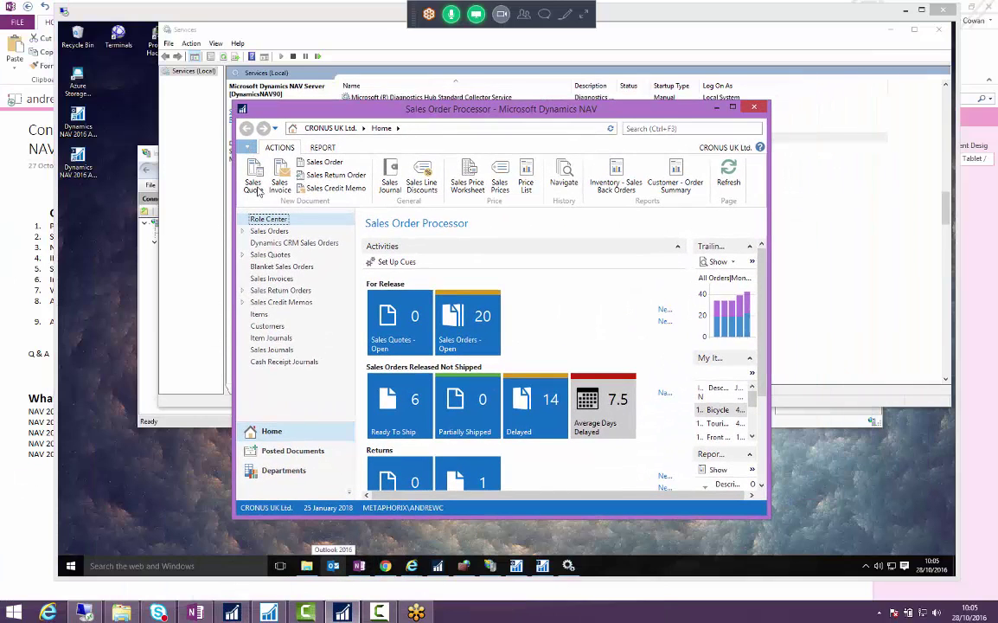
click(246, 147)
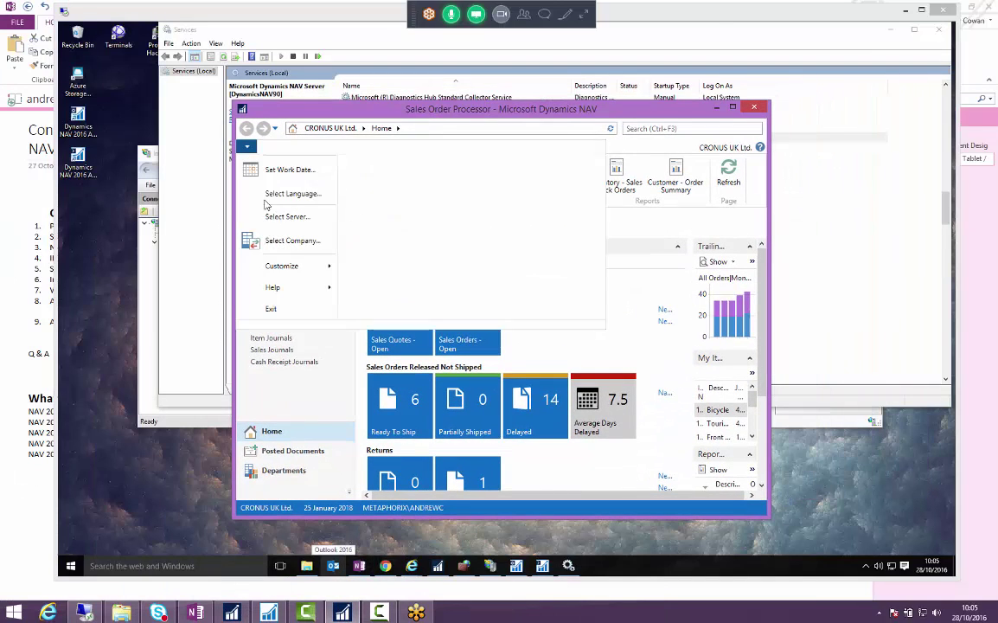
click(271, 216)
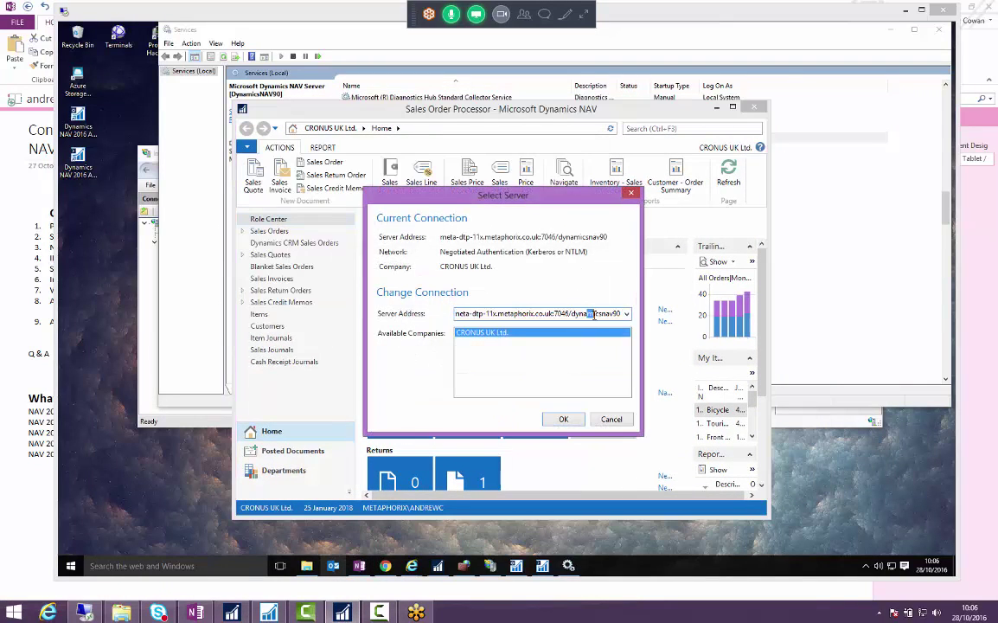
click(468, 314)
drag(468, 314, 625, 315)
click(561, 313)
click(676, 42)
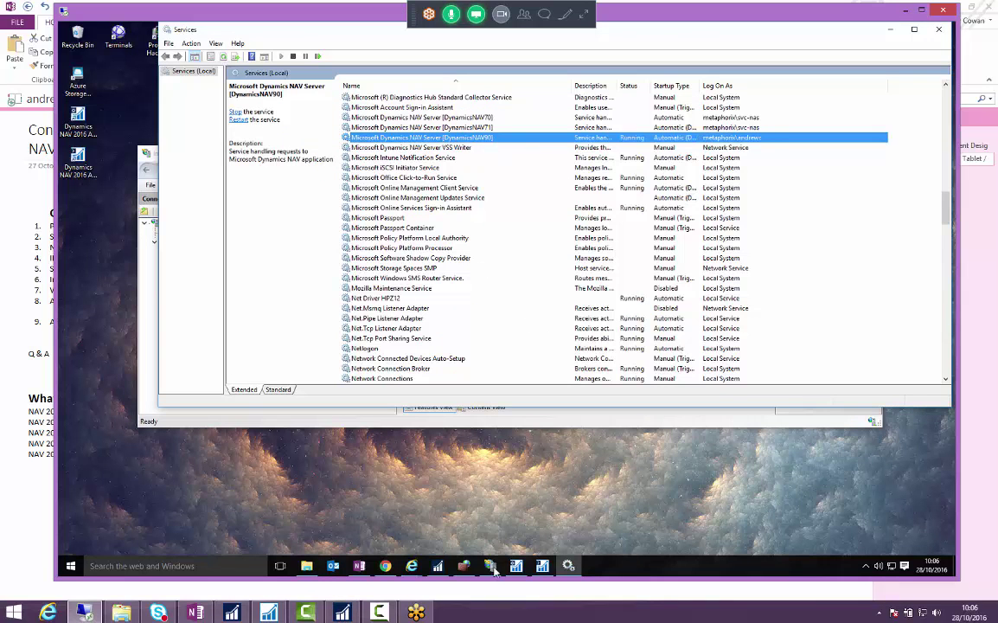
- Bring IIS Manager forward and compare the NAV 2016 Web Client and NAV 2016 Help sites
mouse_move(492, 574)
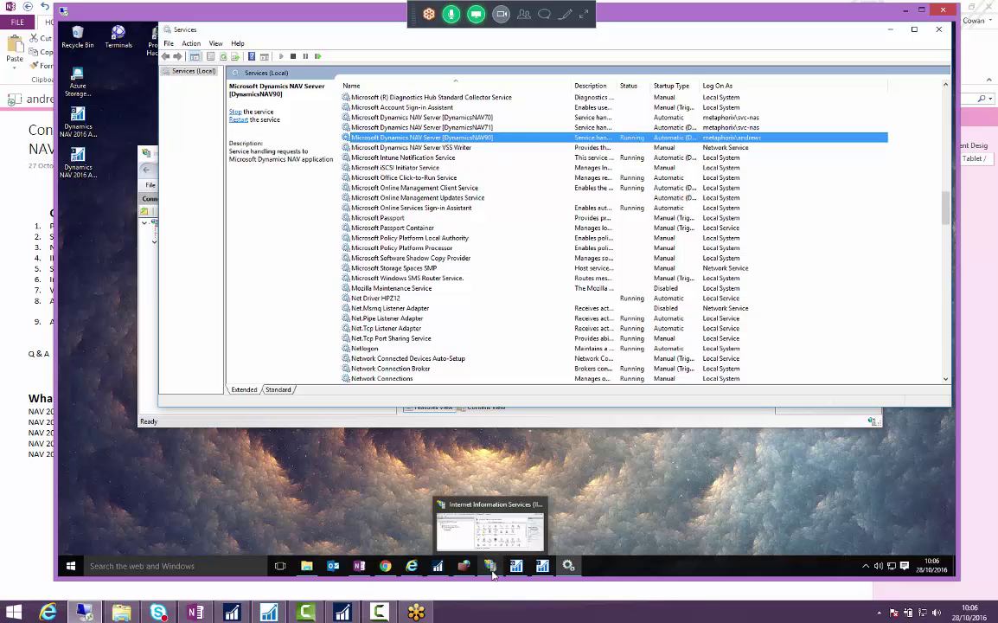
click(490, 565)
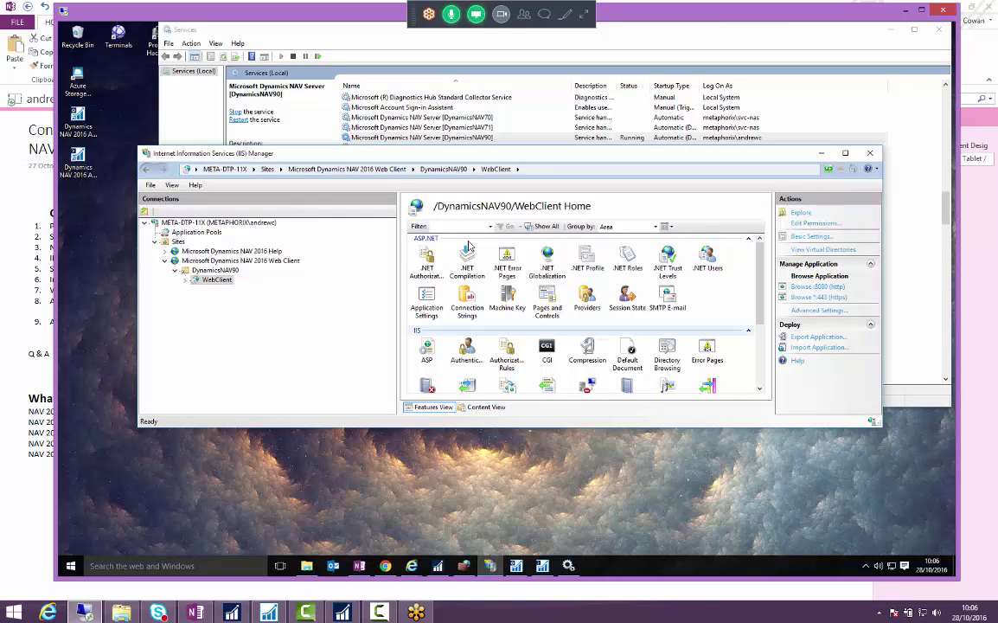
click(208, 260)
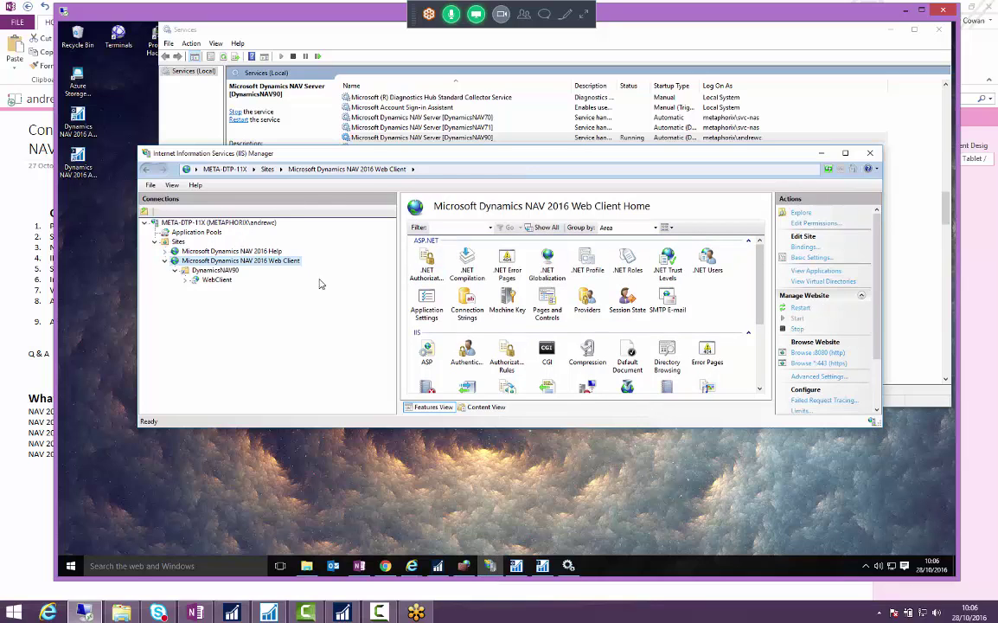
click(208, 251)
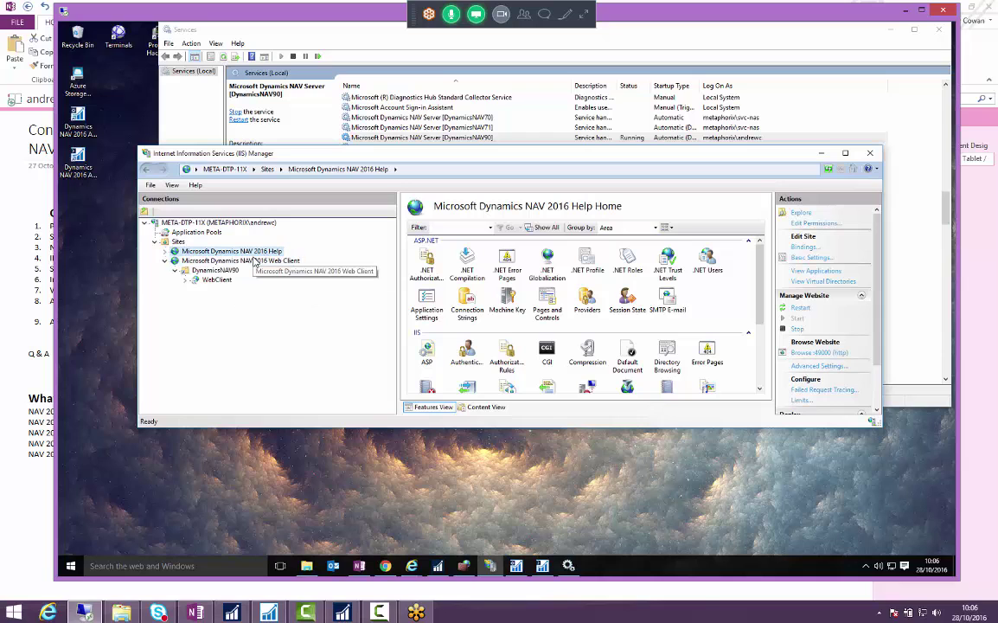
click(246, 260)
click(260, 252)
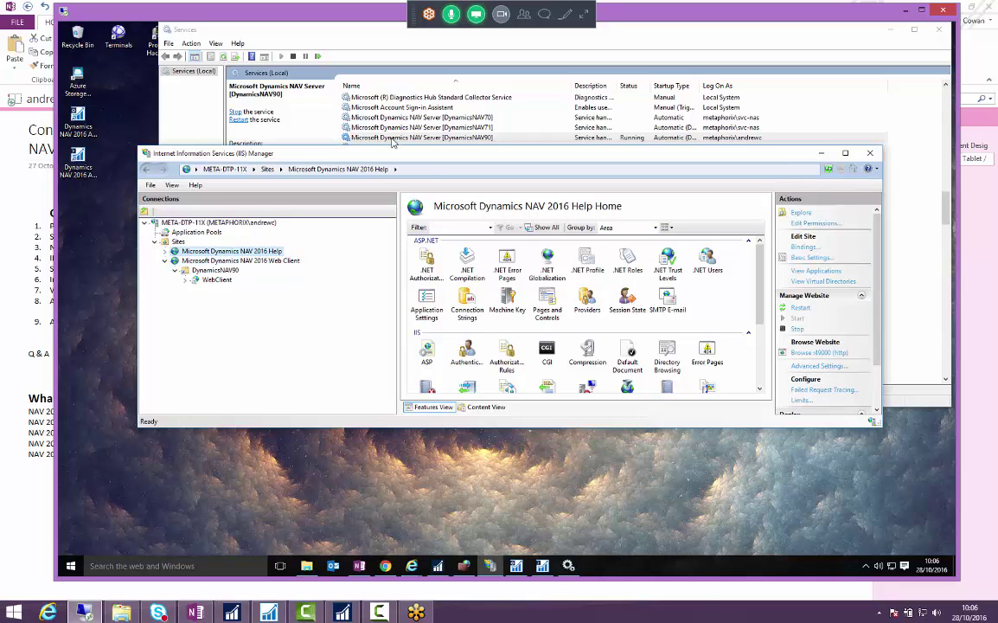
drag(403, 157, 409, 280)
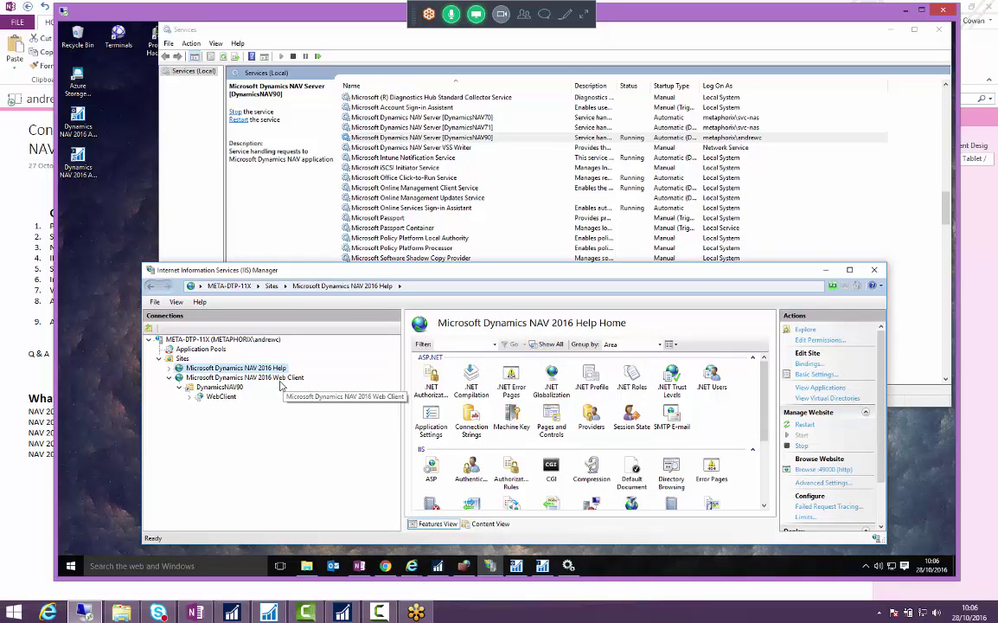
- Select the NAV 2016 Web Client site's WebClient application and DynamicsNAV90 virtual directory
click(280, 378)
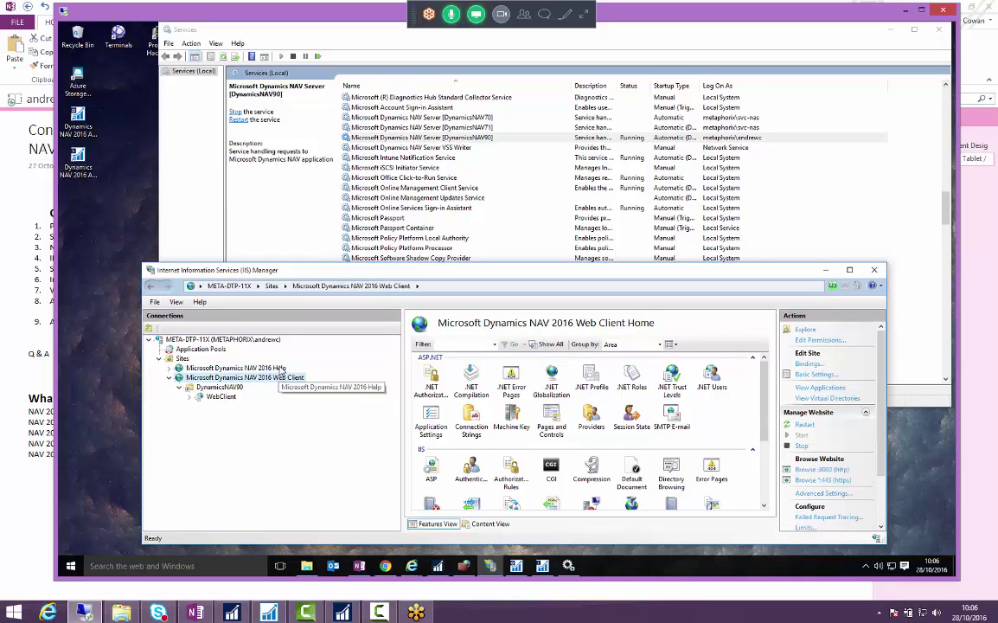
click(281, 368)
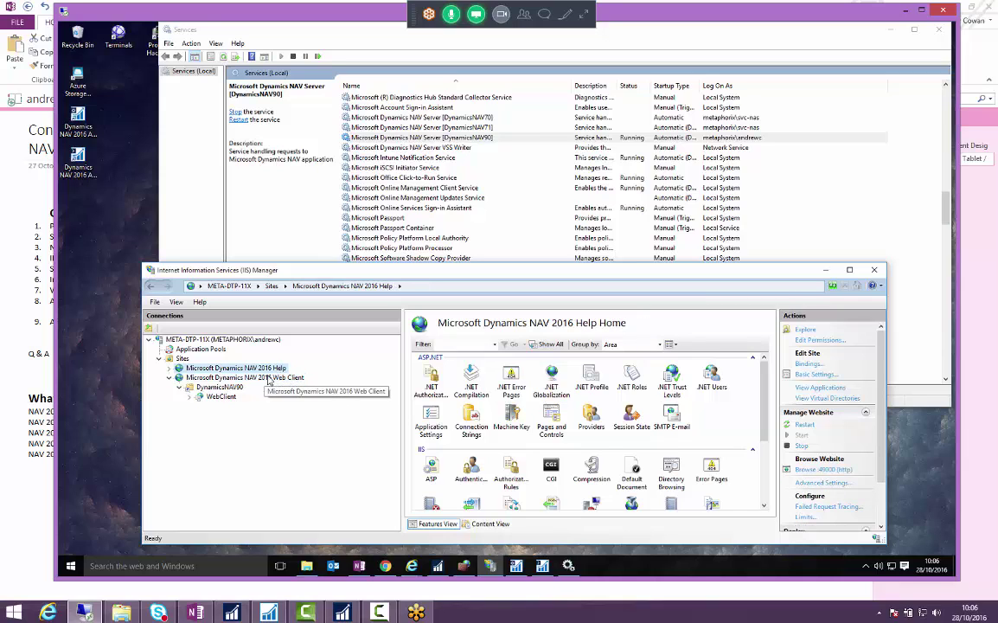
click(238, 378)
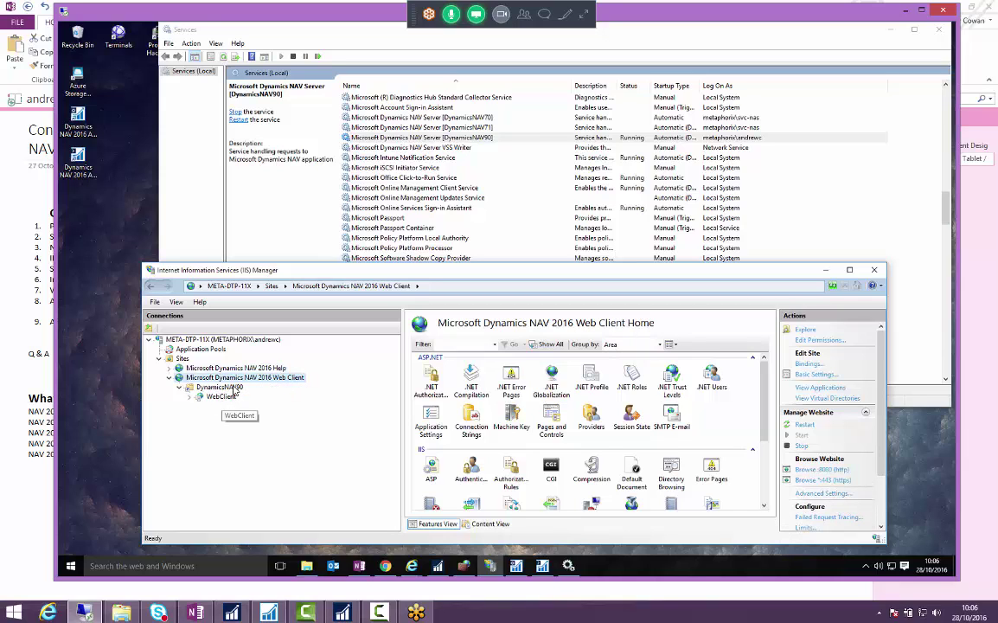
click(212, 396)
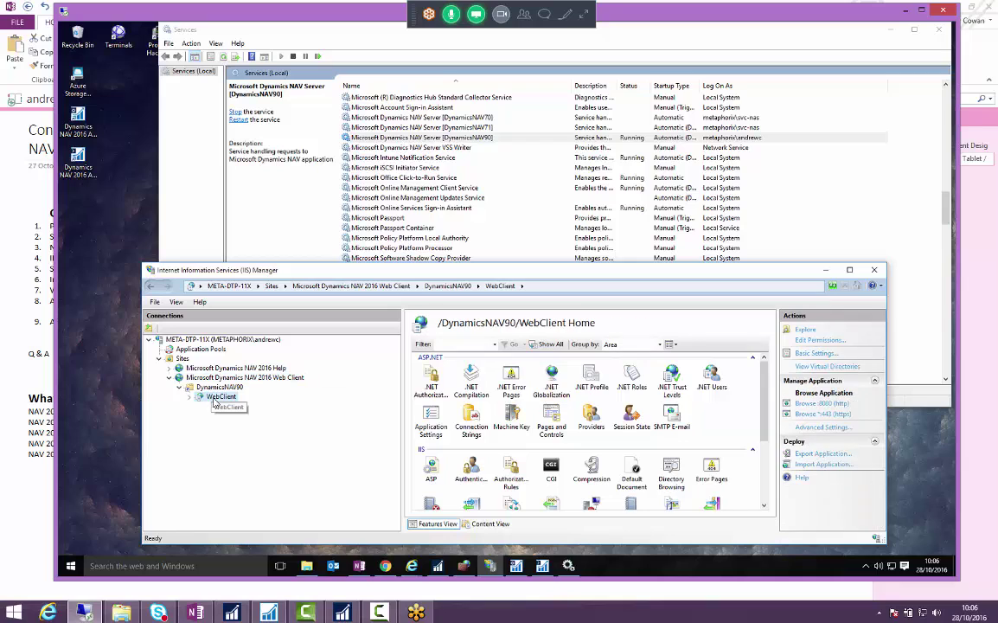
click(199, 388)
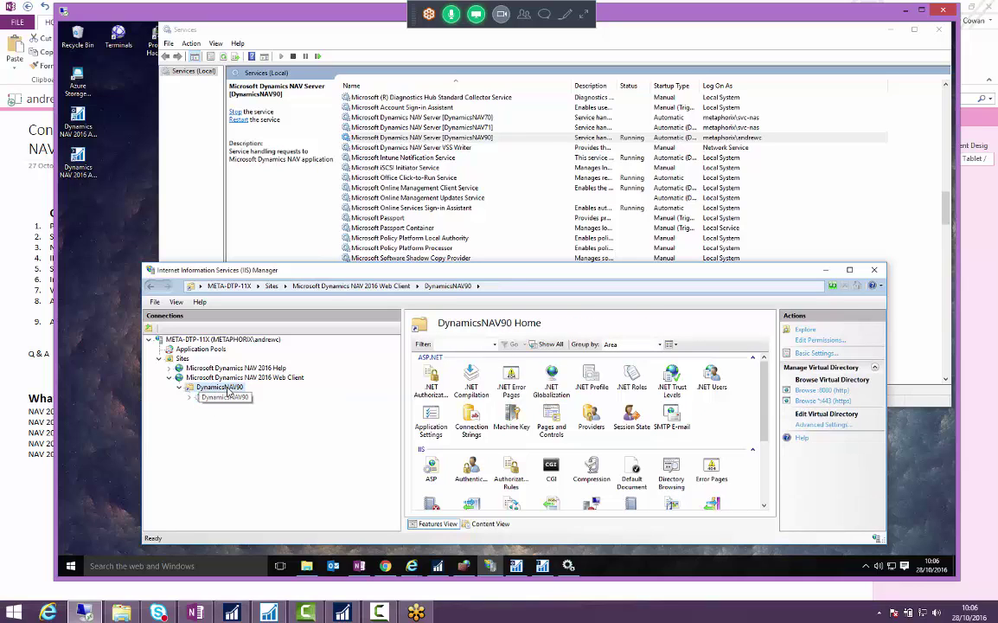
double_click(227, 389)
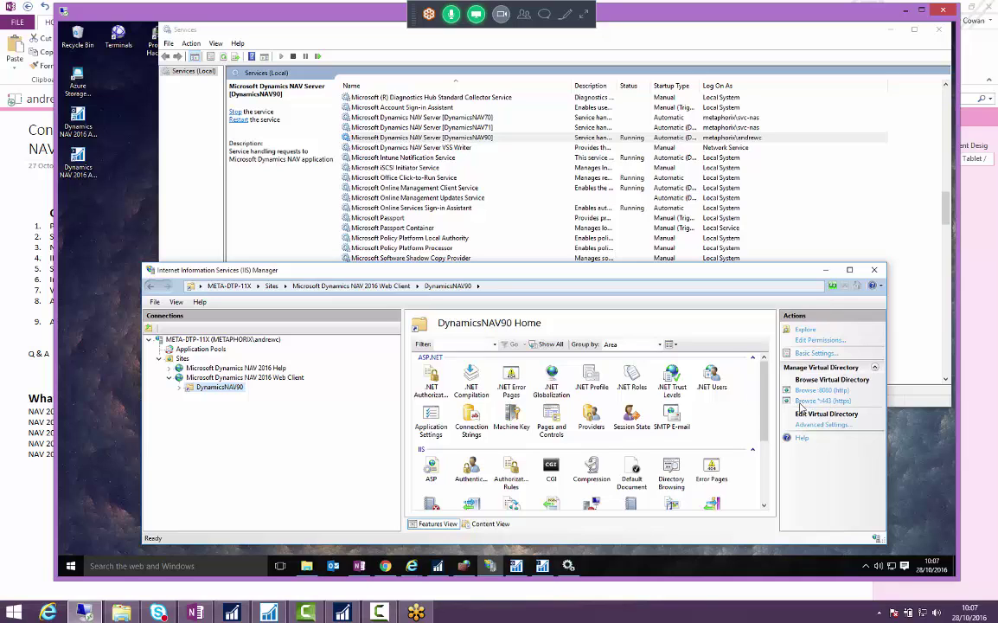
- Browse DynamicsNAV90 over HTTPS, replacing localhost with meta-dtp-11x.metaphorix.co.uk in the address
click(824, 401)
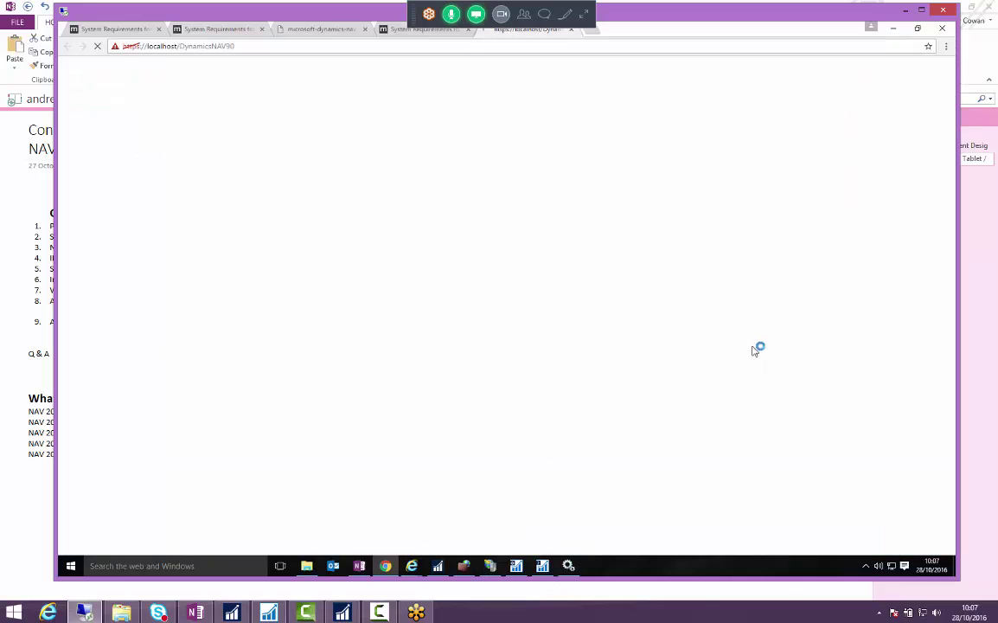
click(179, 48)
click(180, 46)
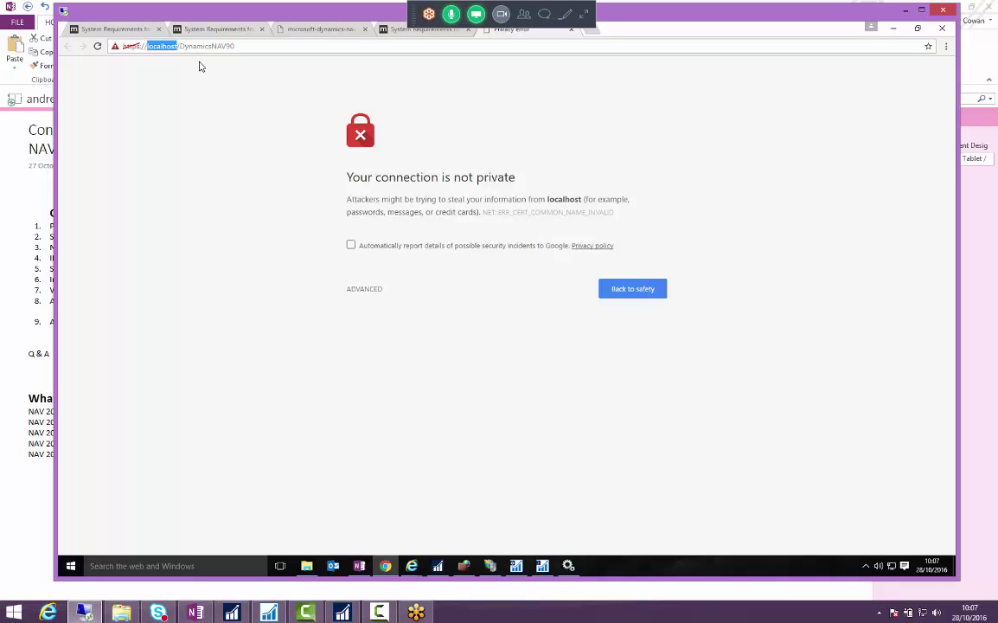
text(meta-dtp-)
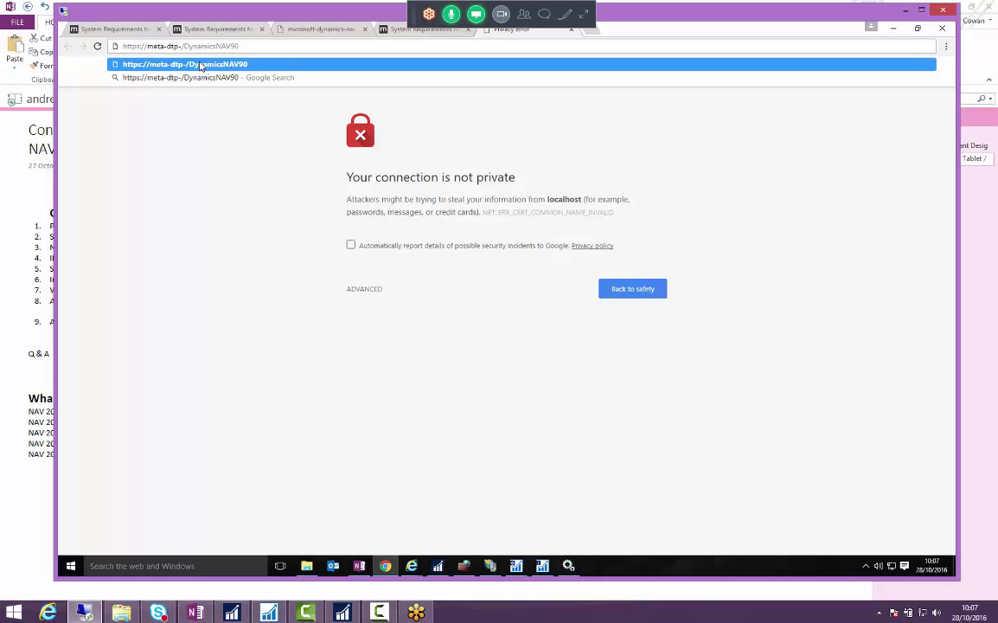
text(11x)
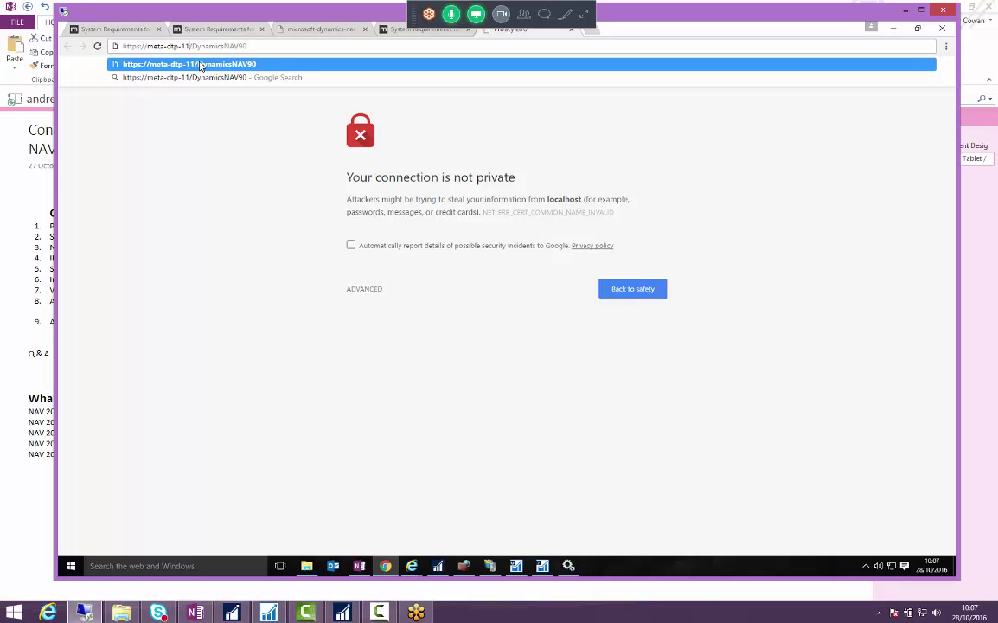
text(.metaphorix.co.)
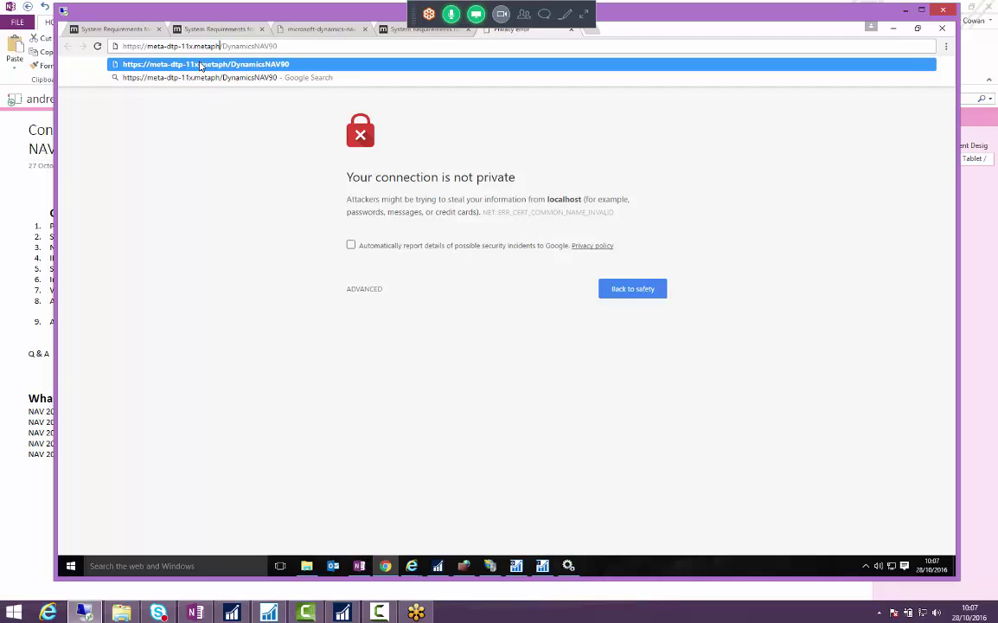
text(uk)
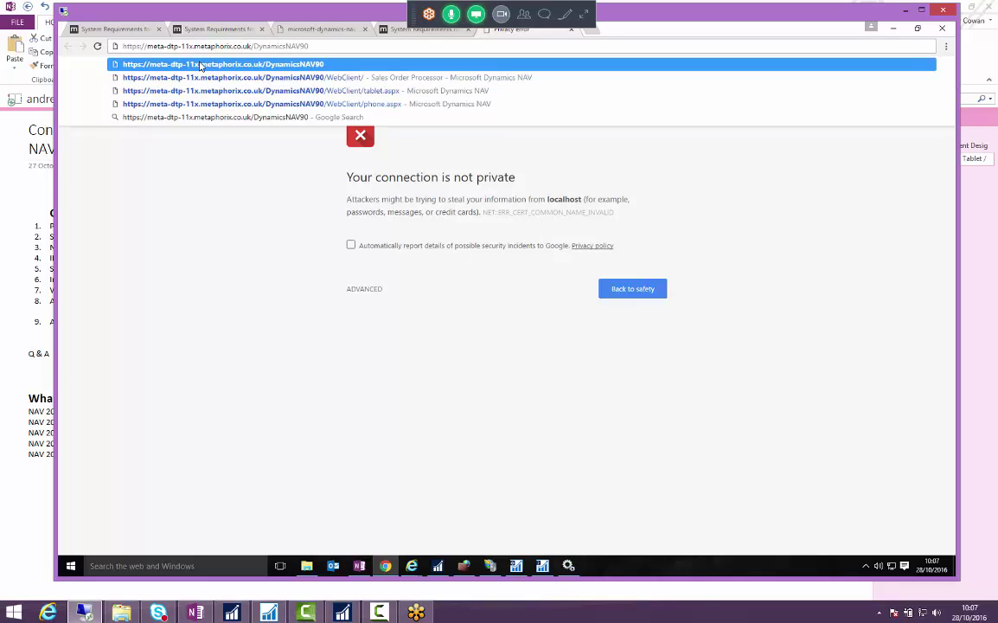
key(Return)
- Sign in to the web client and compare the Windows client's server address
click(534, 174)
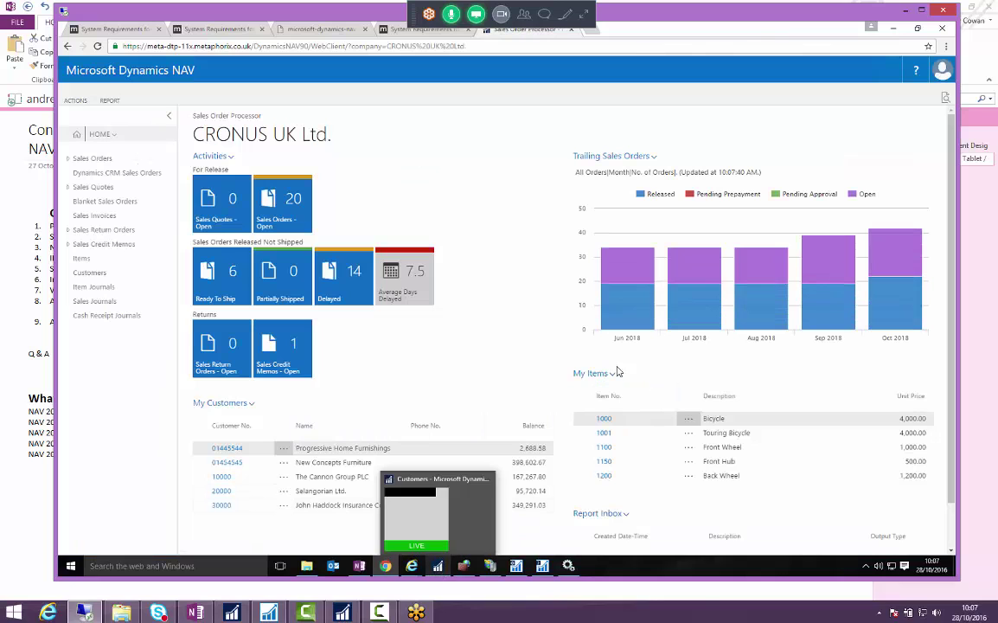
click(399, 510)
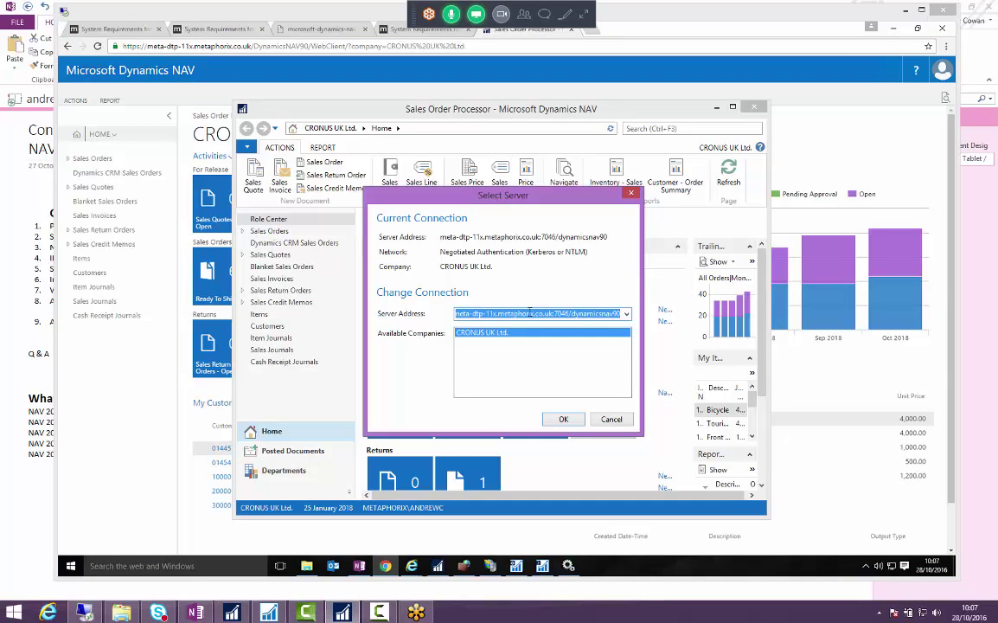
click(517, 314)
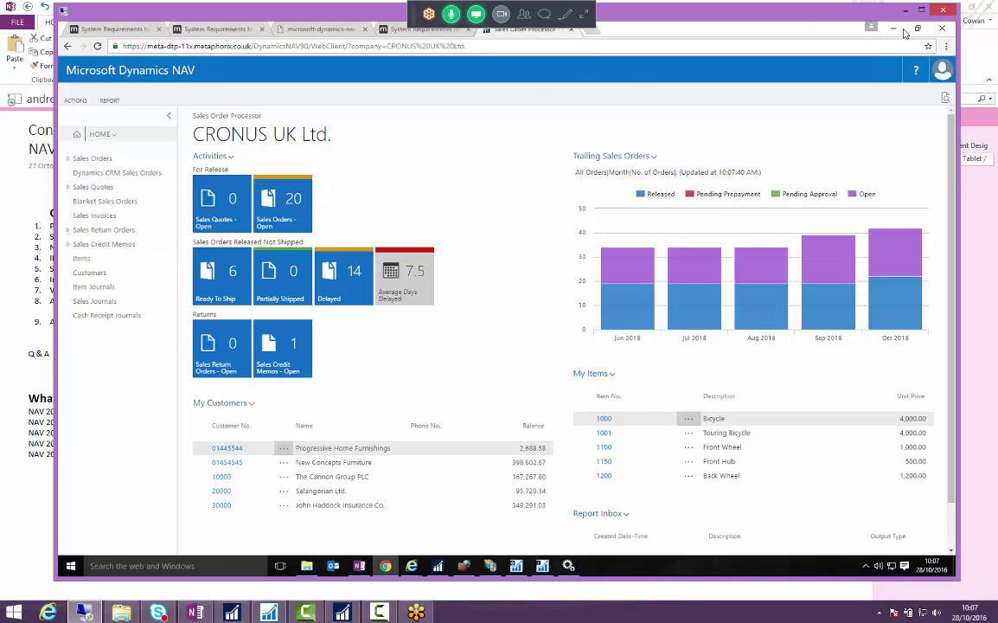
click(894, 29)
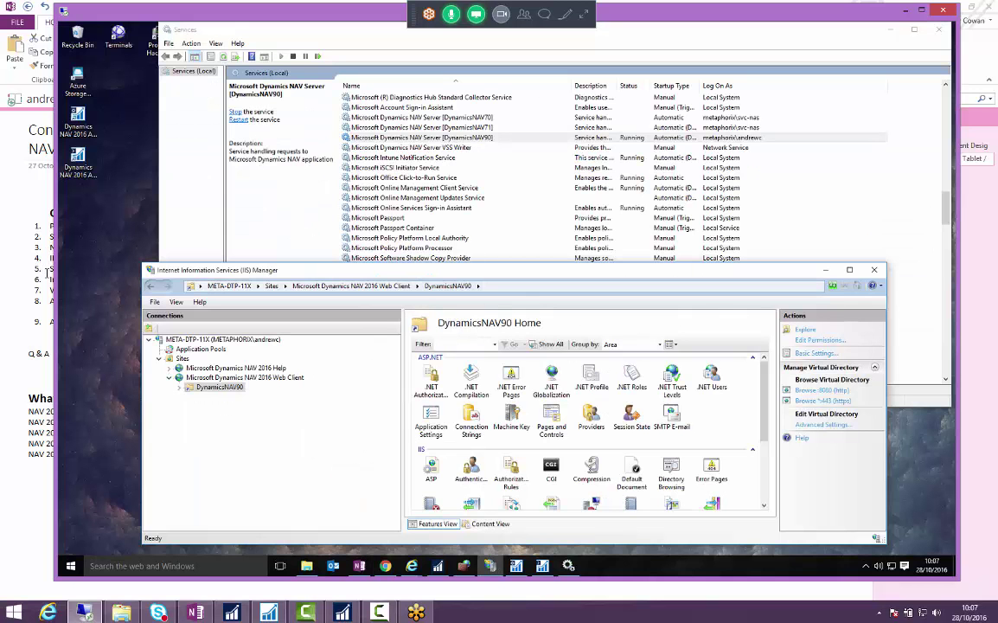
click(44, 251)
drag(122, 270, 195, 270)
drag(49, 291, 201, 292)
key(alt+Tab)
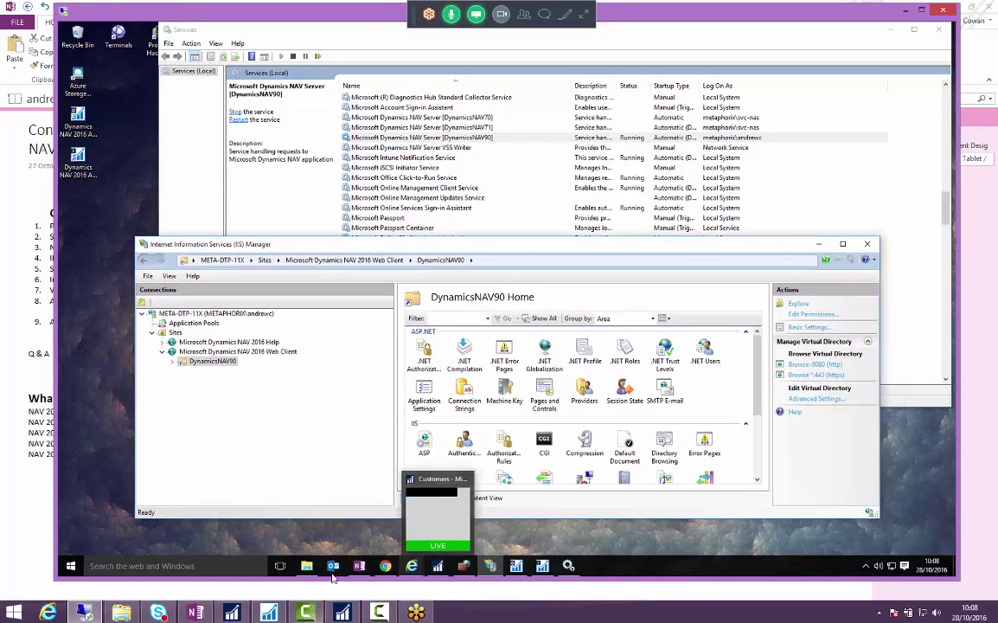
click(236, 612)
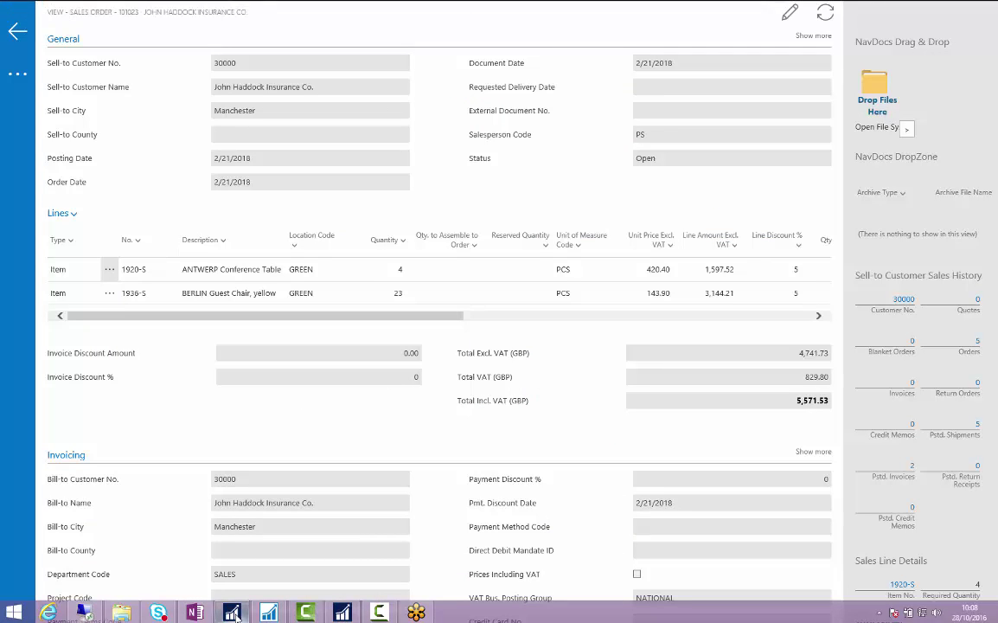
click(235, 613)
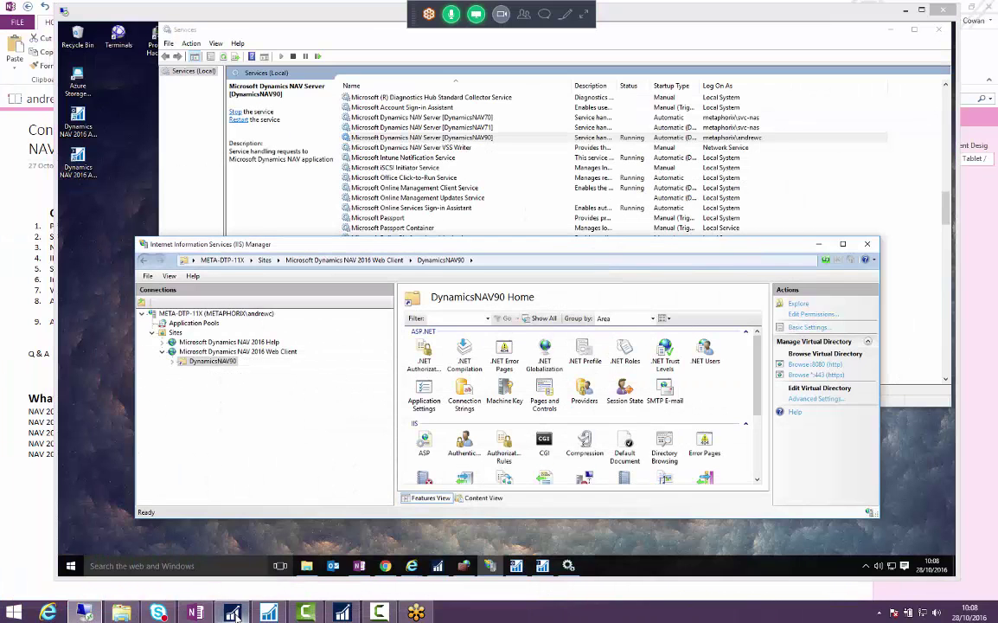
click(234, 612)
click(234, 612)
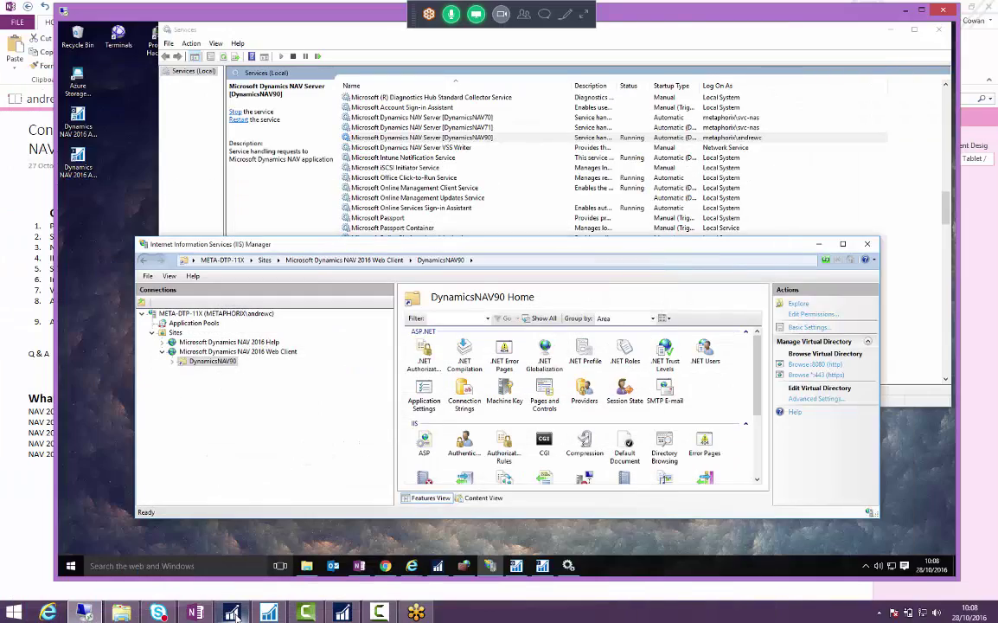
click(234, 613)
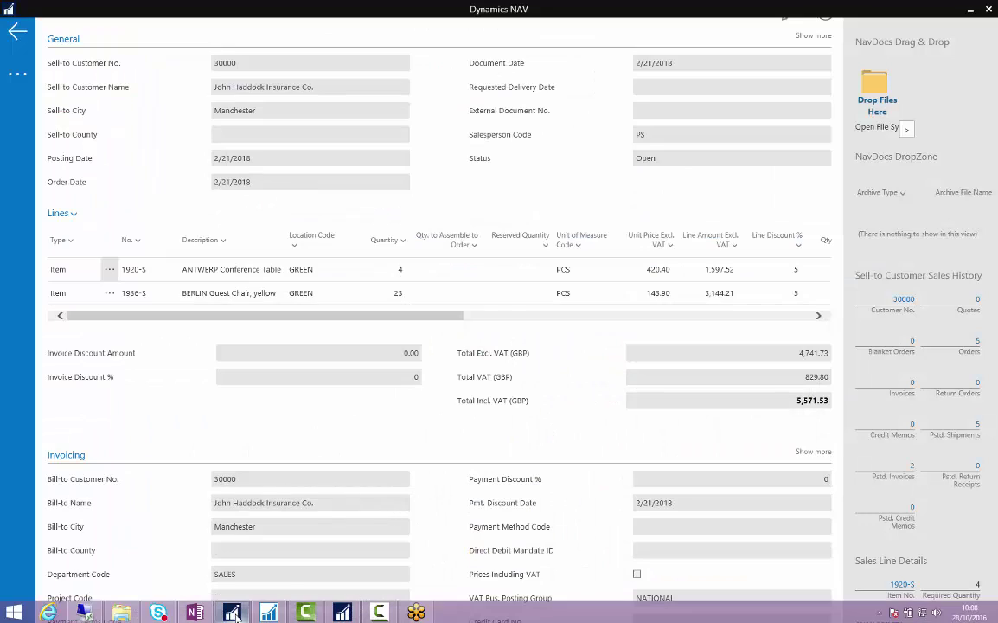
click(233, 612)
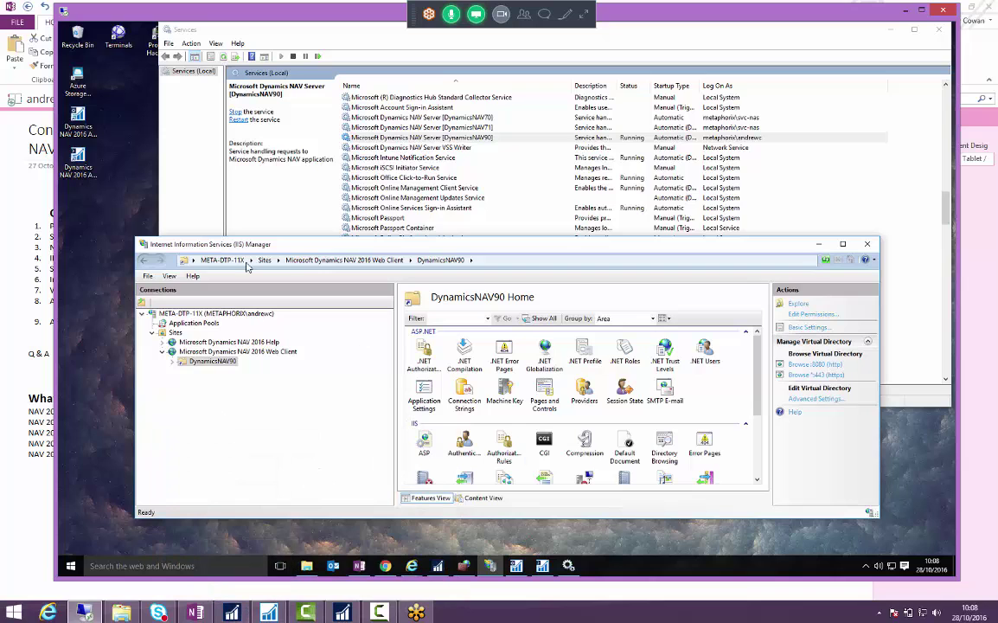
drag(299, 248, 288, 250)
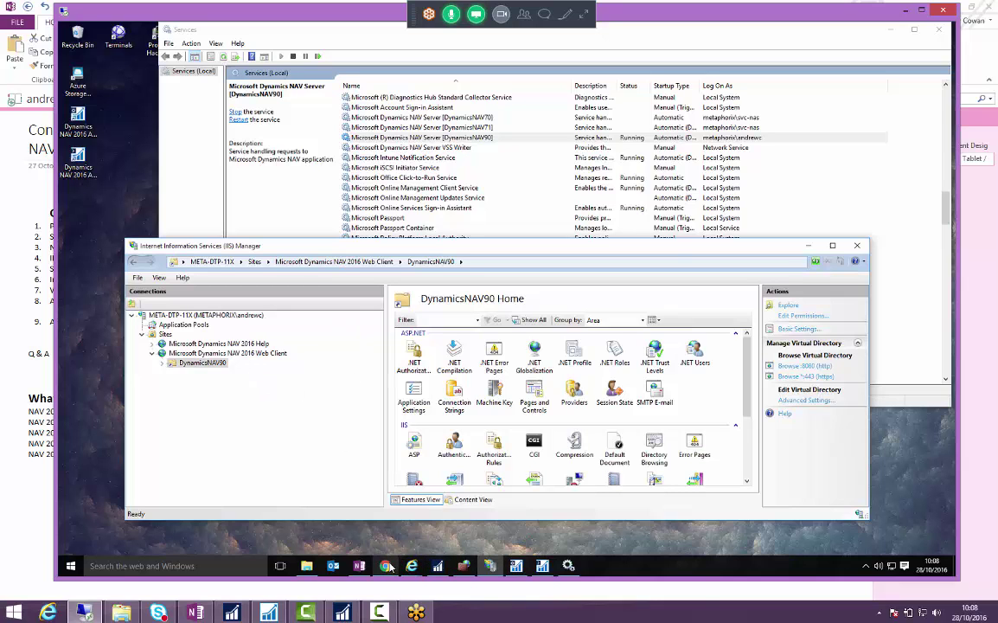
mouse_move(407, 571)
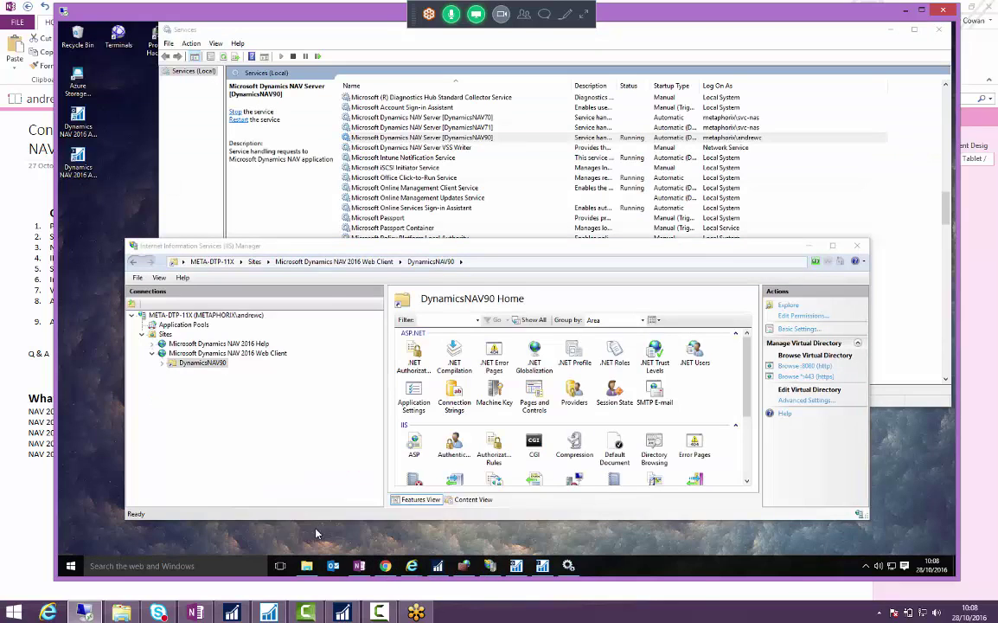
- In Internet Explorer, delete the company and bookmark query after /WebClient and reload the address
click(412, 566)
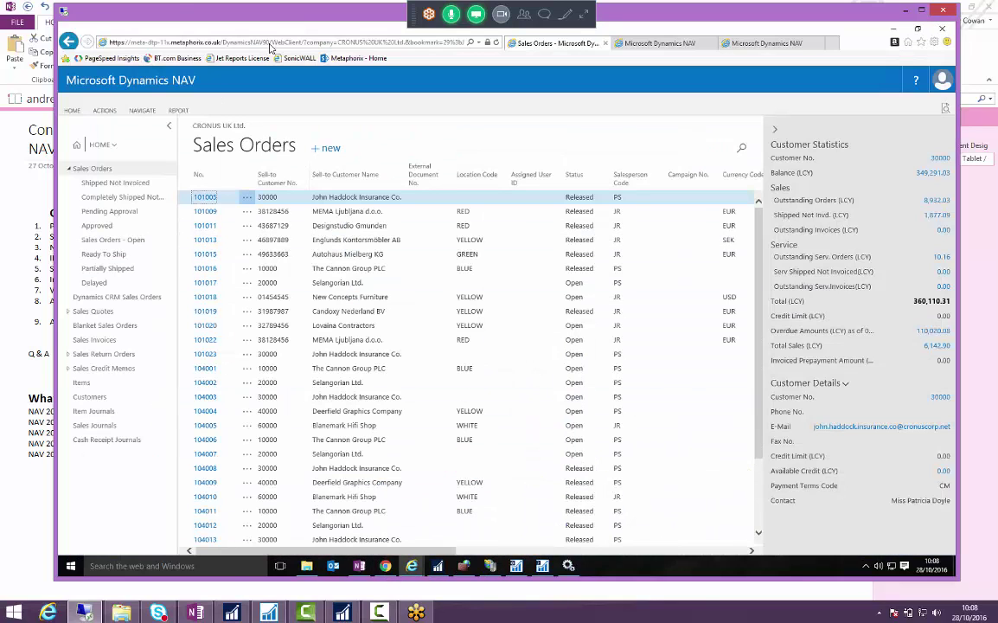
click(294, 41)
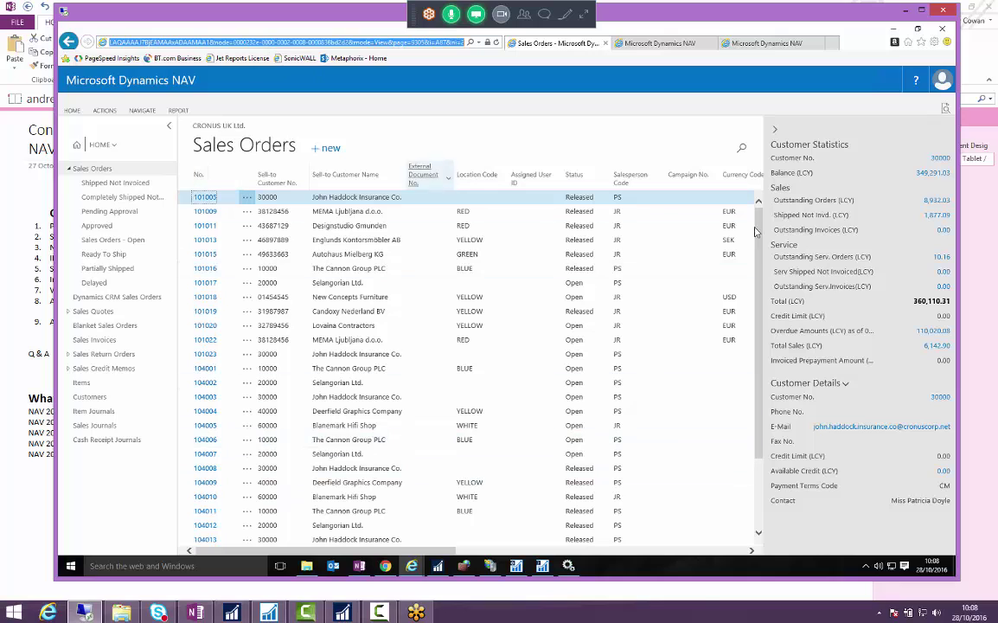
click(212, 41)
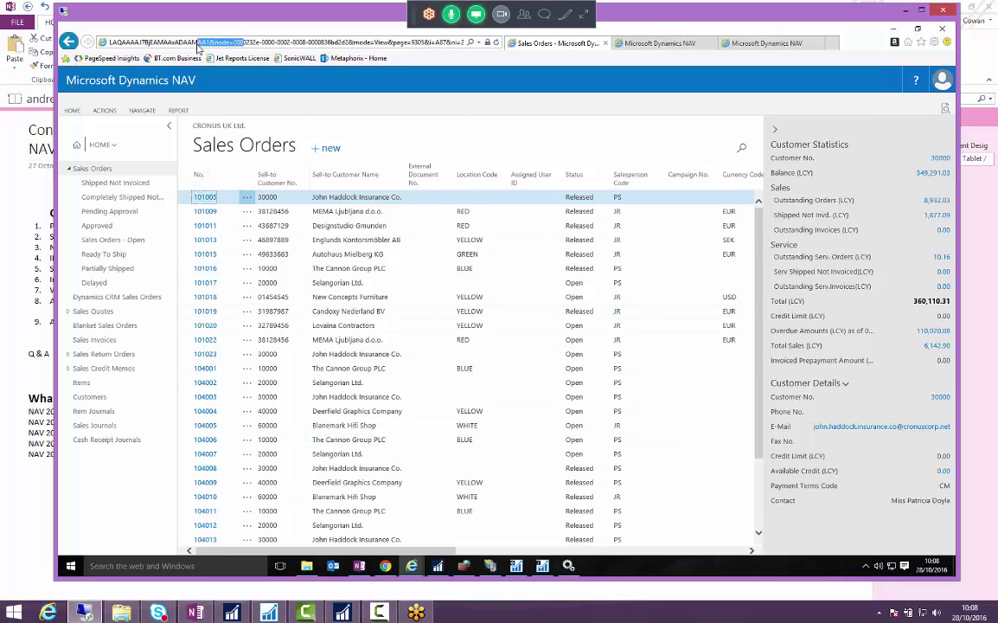
drag(171, 40, 43, 39)
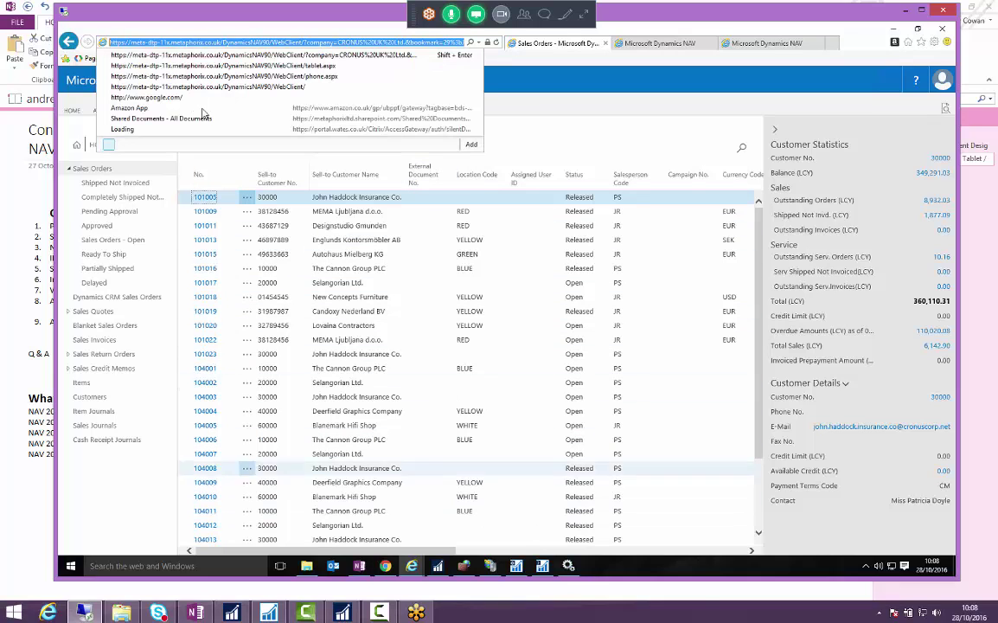
click(221, 42)
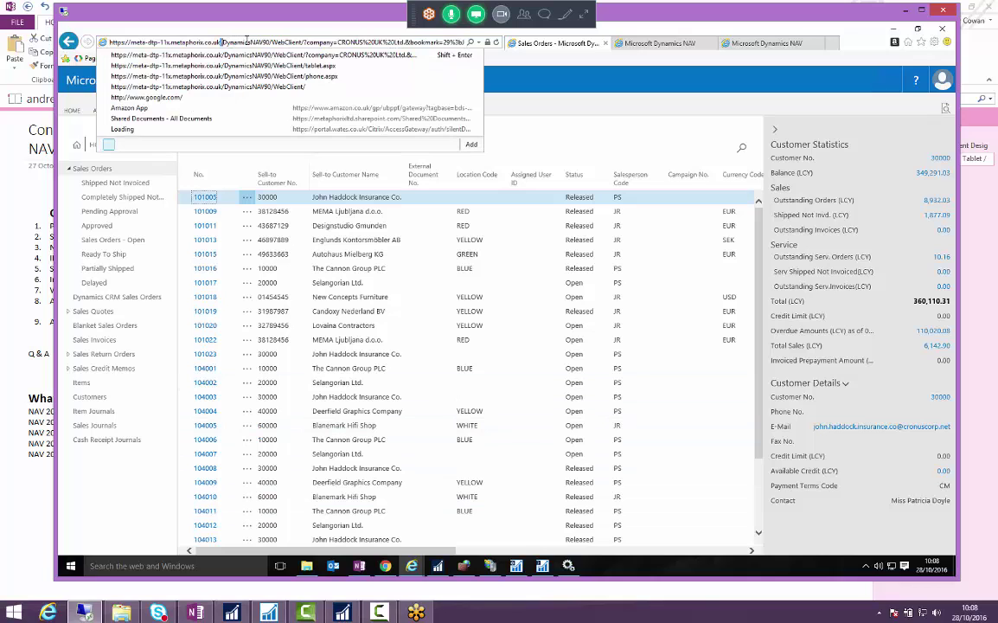
click(301, 41)
key(shift+End)
key(Delete)
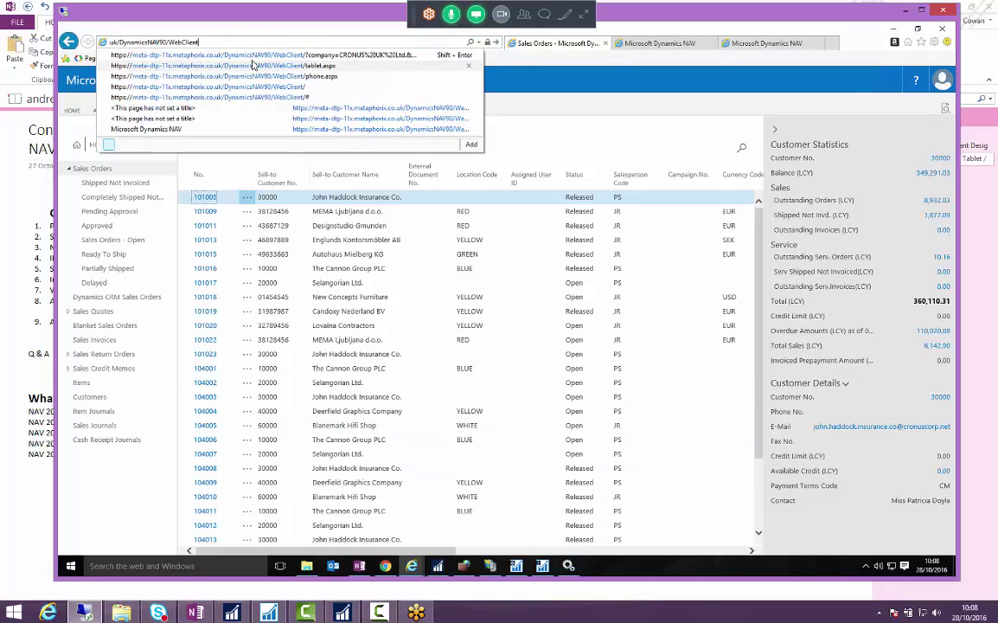
key(Return)
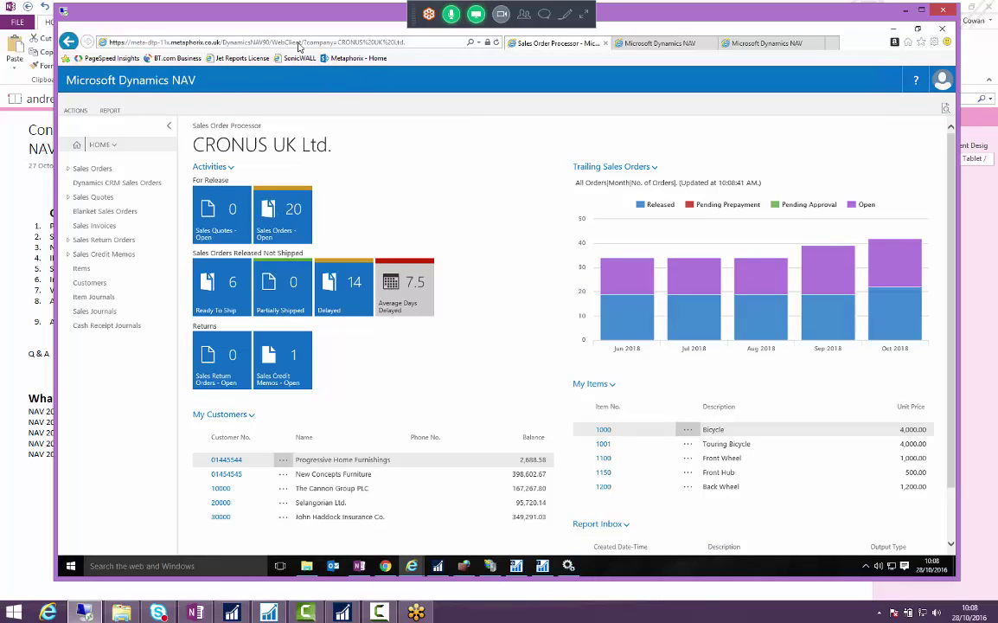
click(266, 43)
click(301, 41)
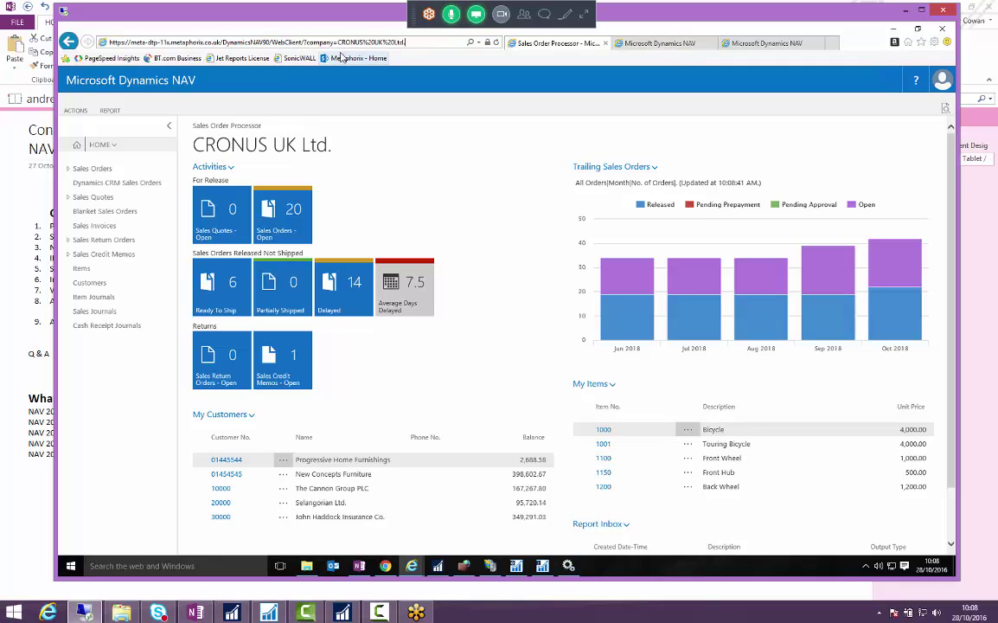
click(658, 44)
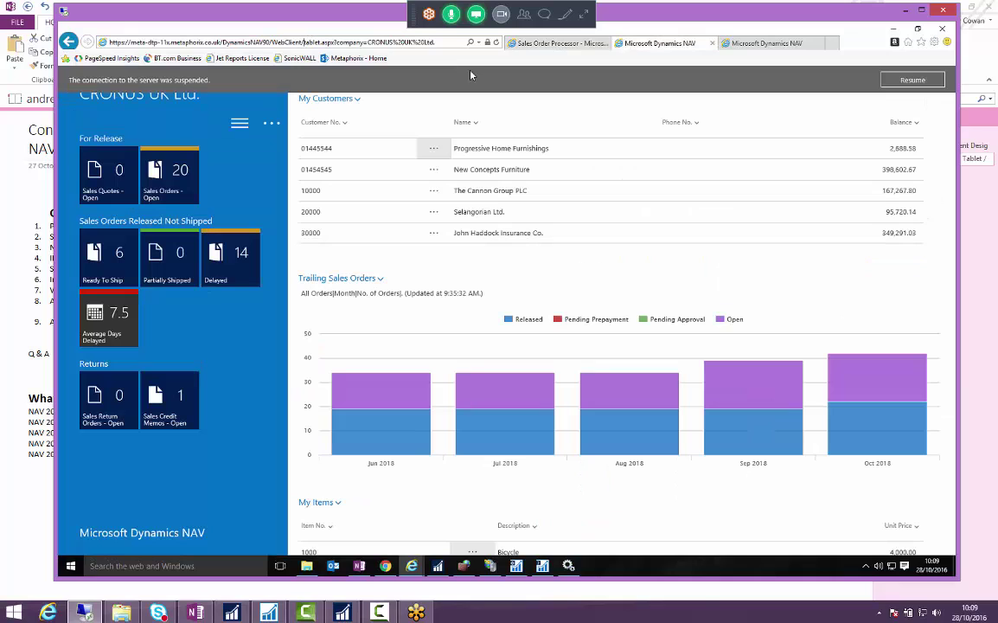
double_click(312, 41)
key(shift+Left)
text(phone.aspx)
key(Return)
click(298, 43)
drag(304, 42, 319, 41)
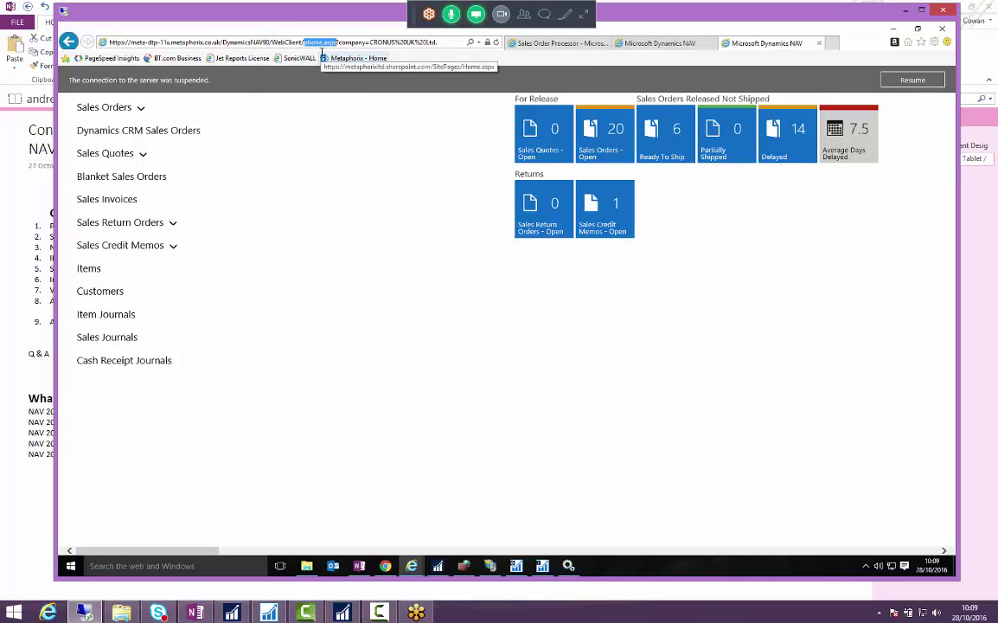
click(660, 43)
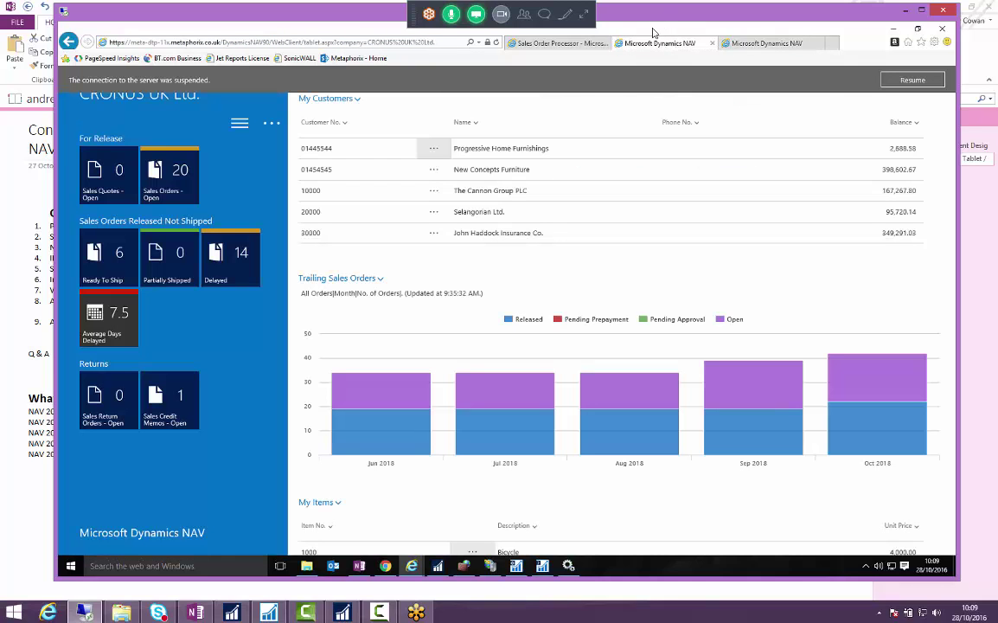
drag(655, 33, 403, 36)
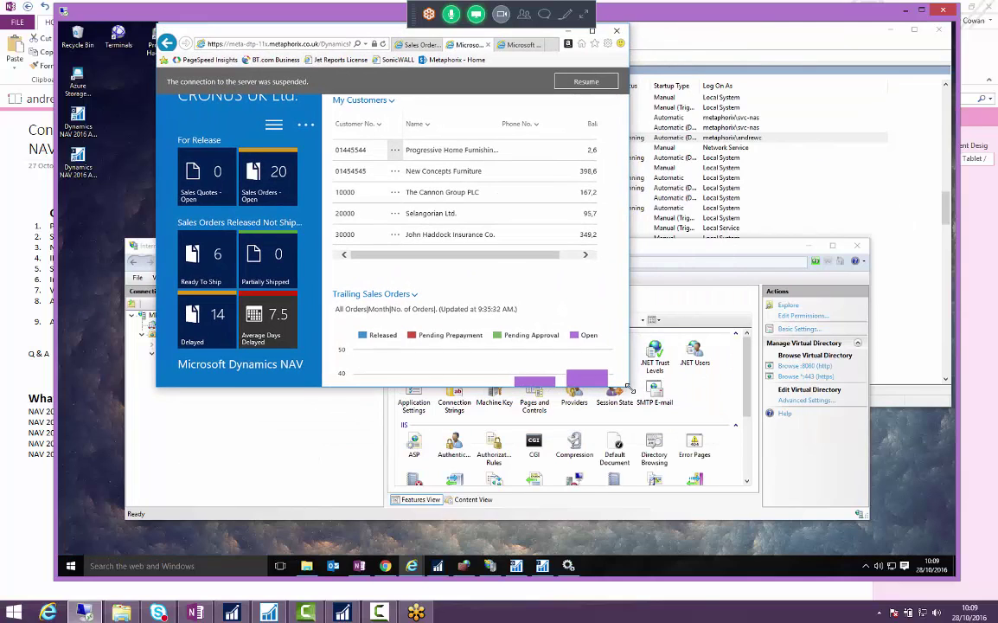
drag(629, 387, 737, 374)
click(693, 83)
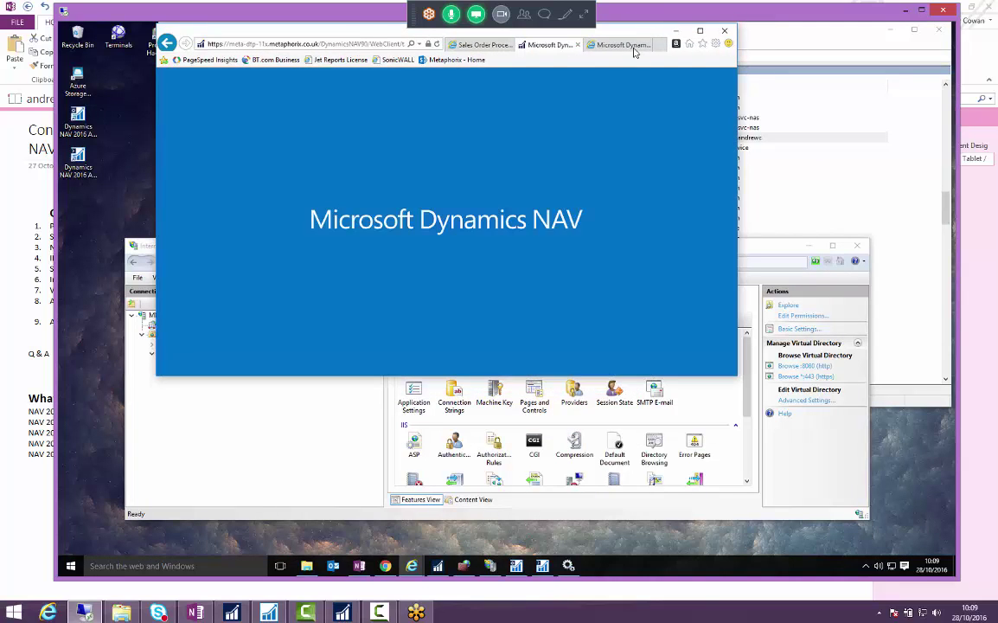
click(616, 47)
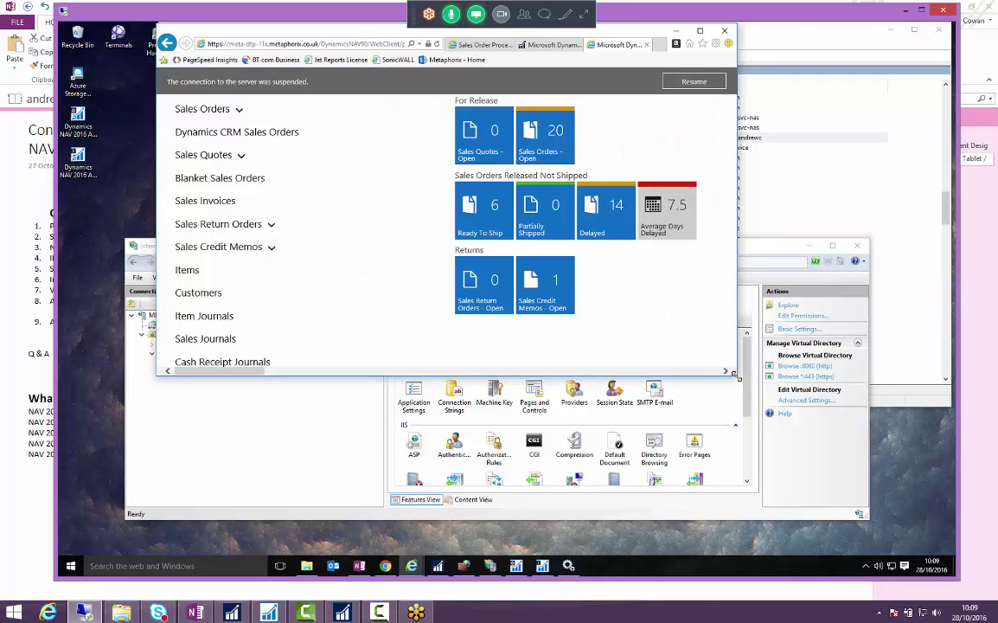
drag(737, 375, 372, 368)
click(312, 82)
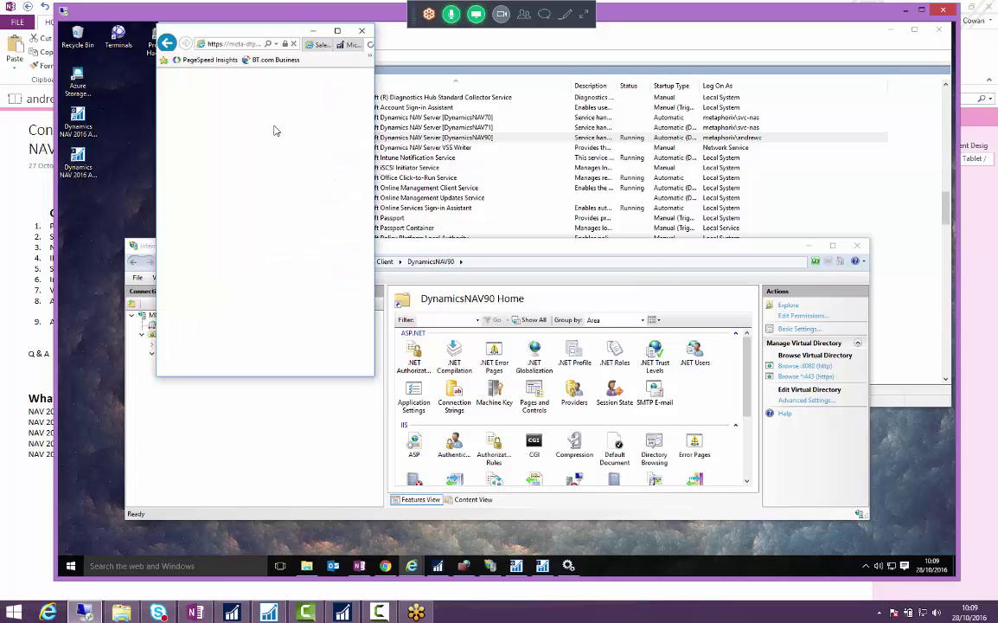
click(231, 44)
click(232, 44)
key(Left)
key(Left)
key(Left)
key(Left)
key(Left)
key(Left)
key(Left)
key(Left)
key(Left)
key(Left)
key(Left)
key(Left)
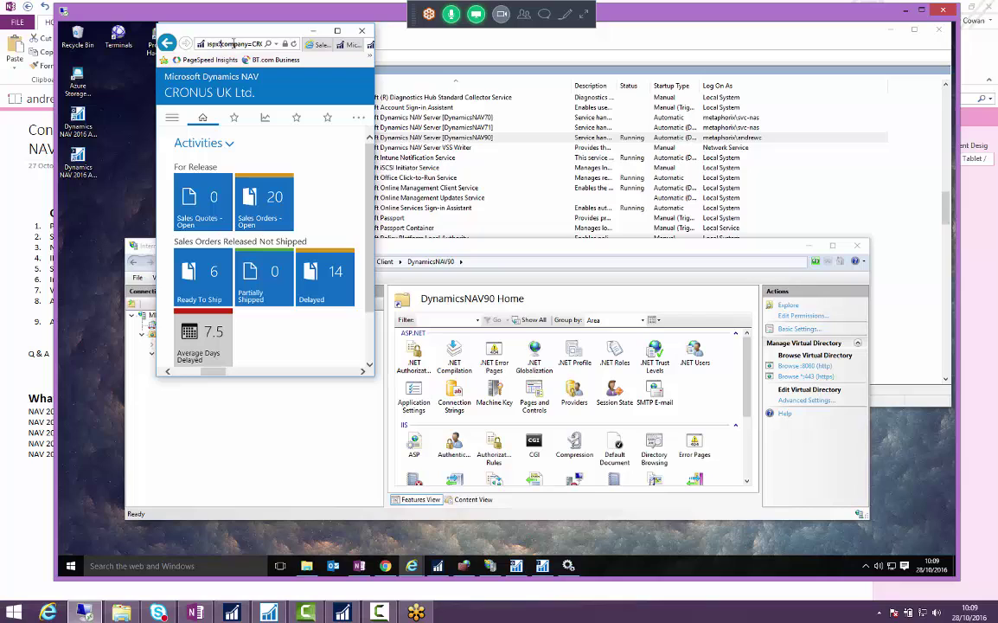
key(Left)
key(Left)
key(Left)
key(Left)
key(Left)
key(Left)
key(Left)
key(Left)
key(Left)
key(Left)
double_click(233, 42)
scroll(337, 168, down, 1)
scroll(304, 260, down, 1)
scroll(301, 311, up, 2)
click(234, 119)
click(265, 117)
click(296, 118)
click(327, 117)
click(264, 118)
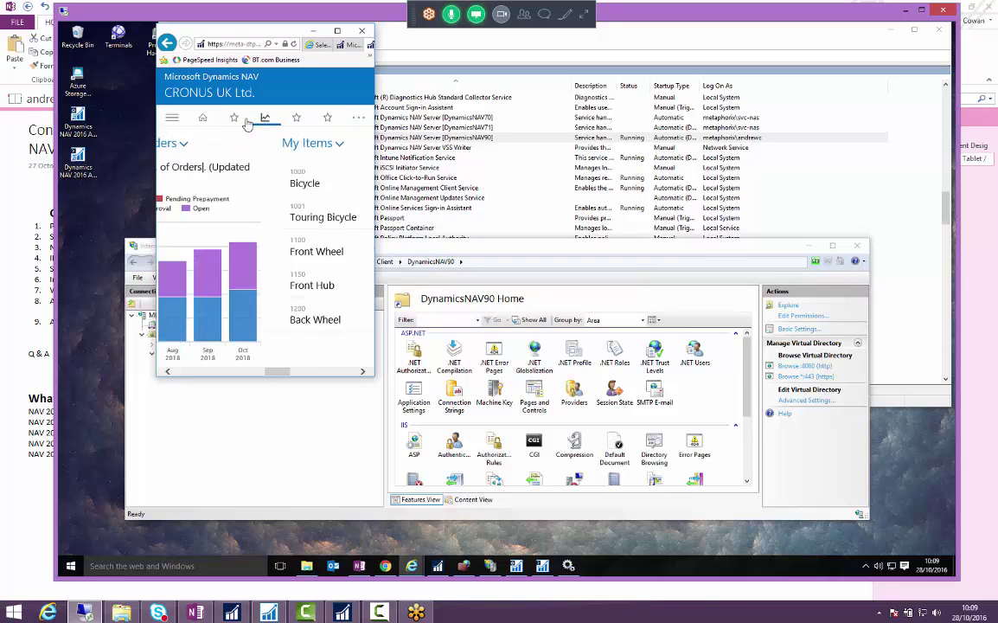
click(204, 118)
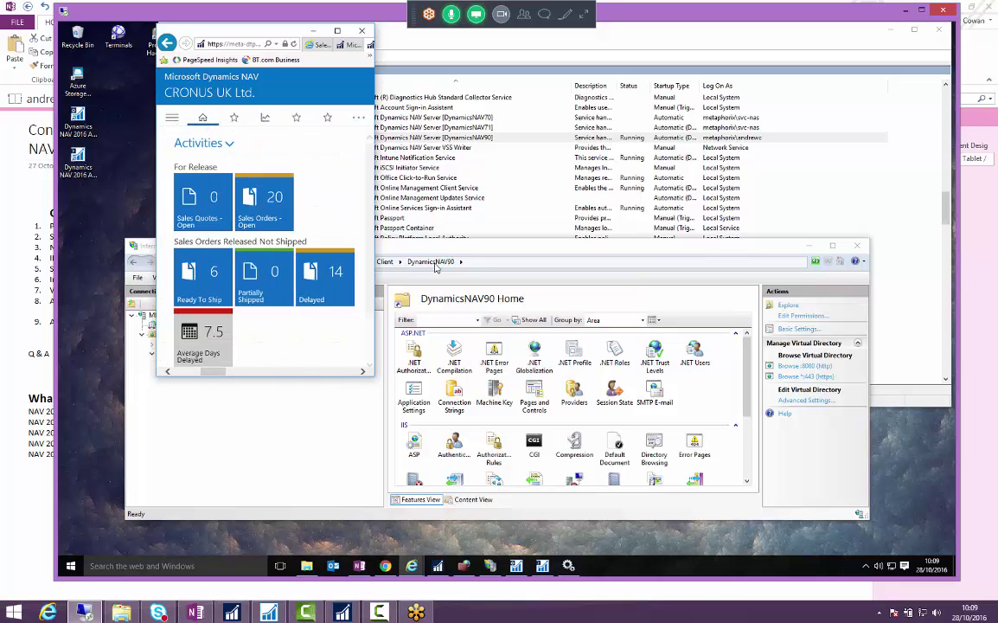
drag(275, 33, 454, 122)
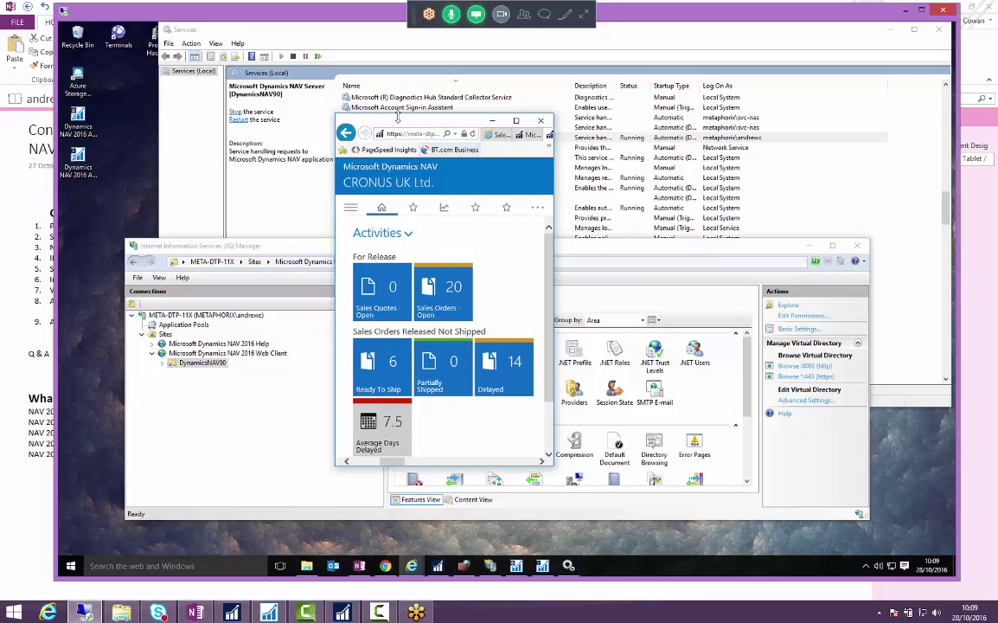
click(411, 134)
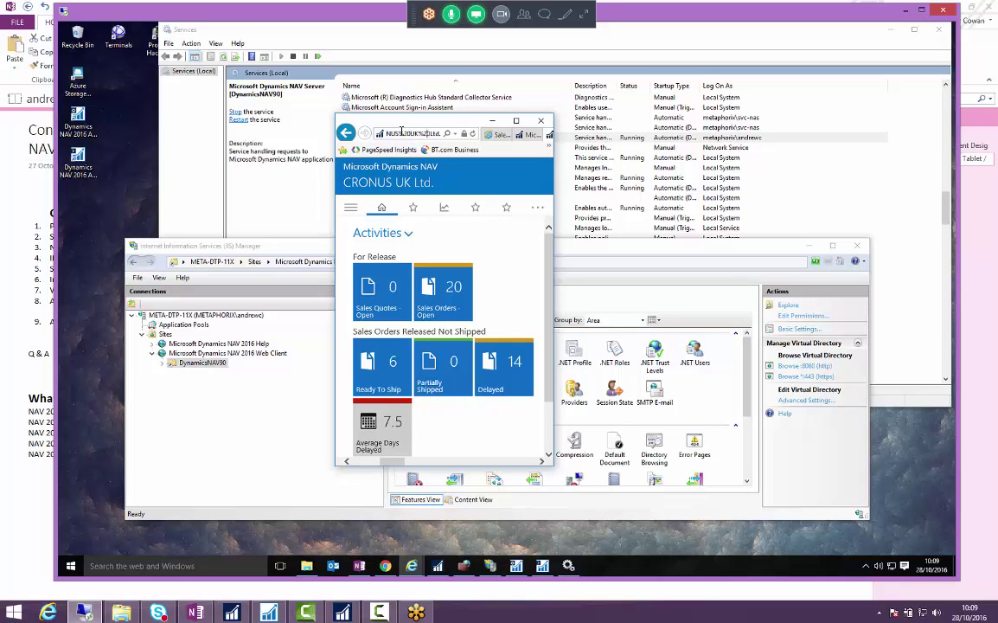
click(391, 134)
drag(387, 134, 405, 134)
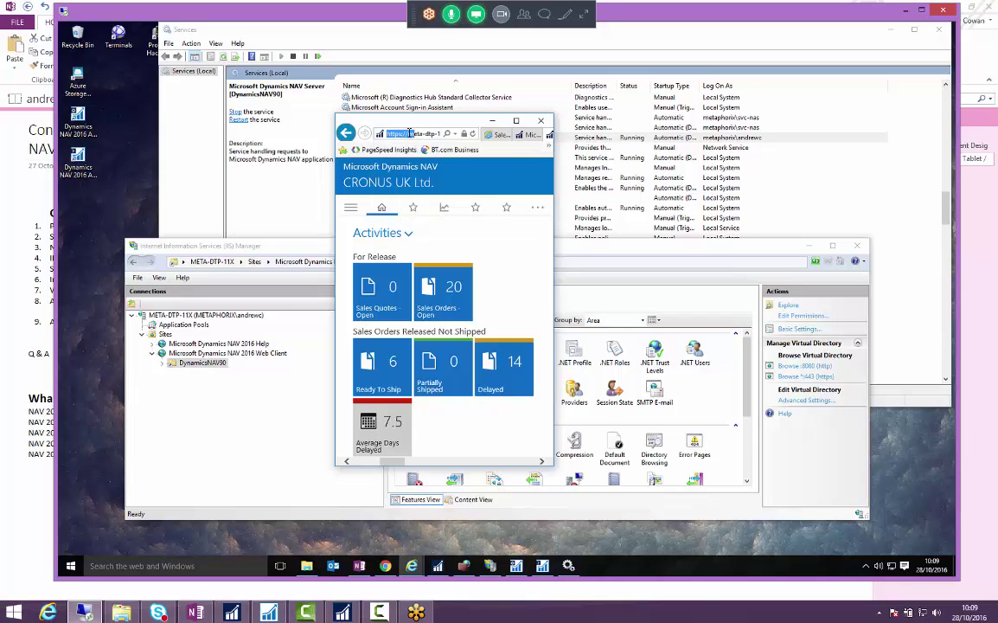
key(End)
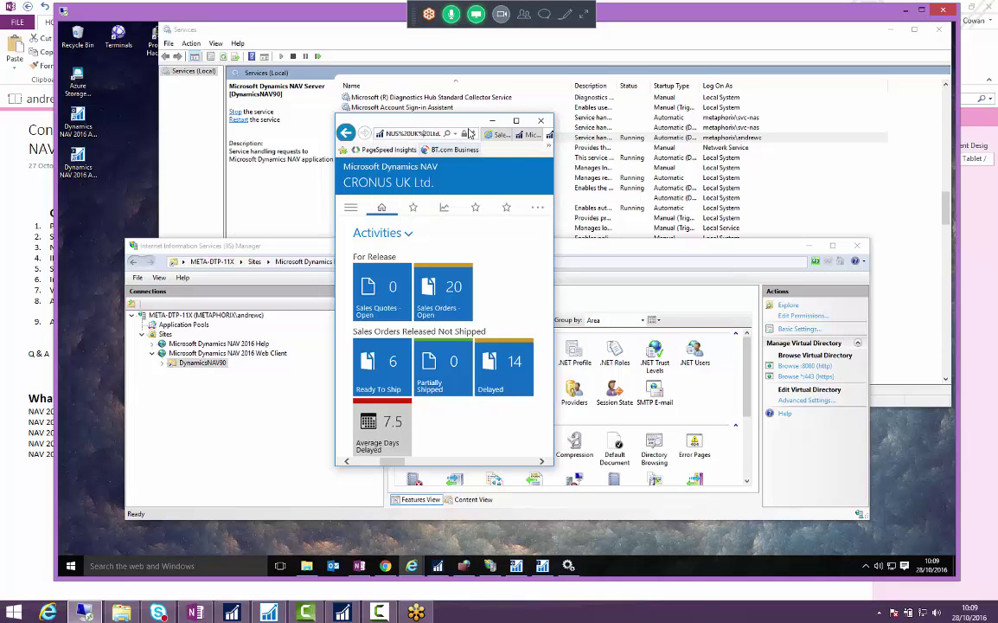
key(Return)
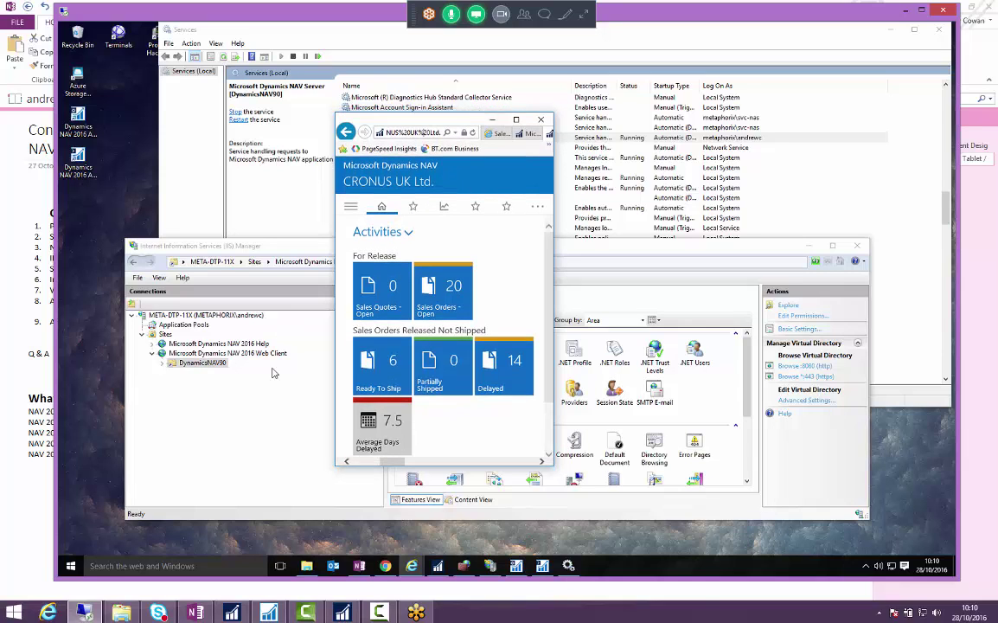
- Open the DynamicsNAV90 WebClient folder from IIS Manager and preview phone.aspx
click(199, 363)
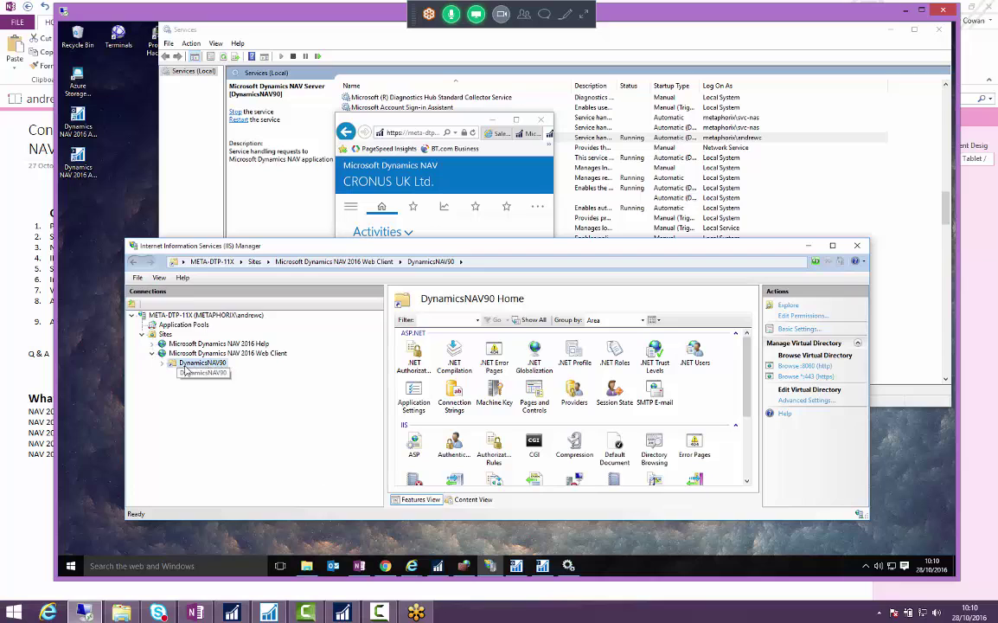
click(791, 305)
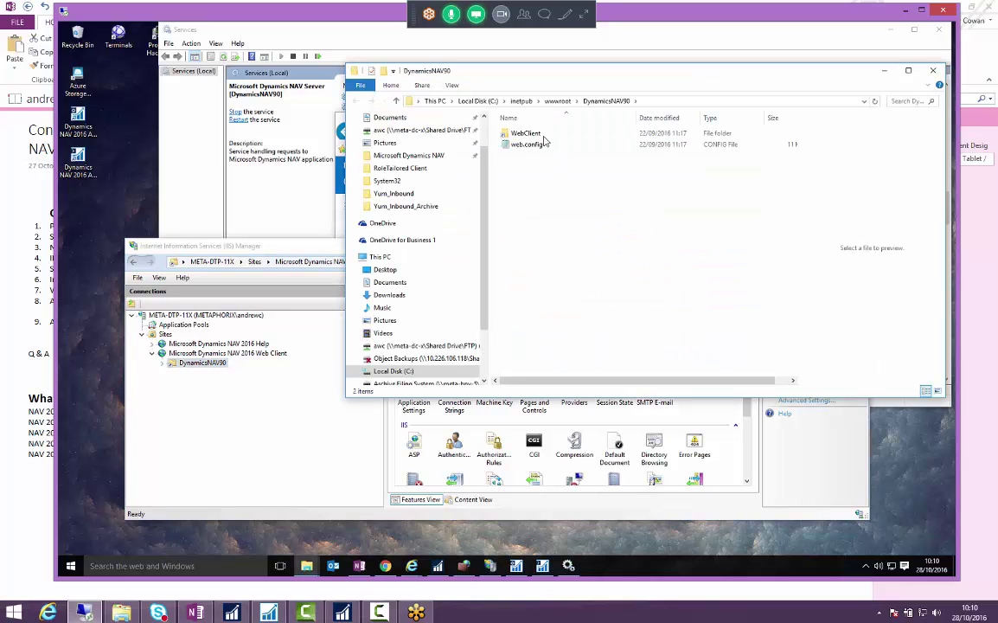
double_click(543, 136)
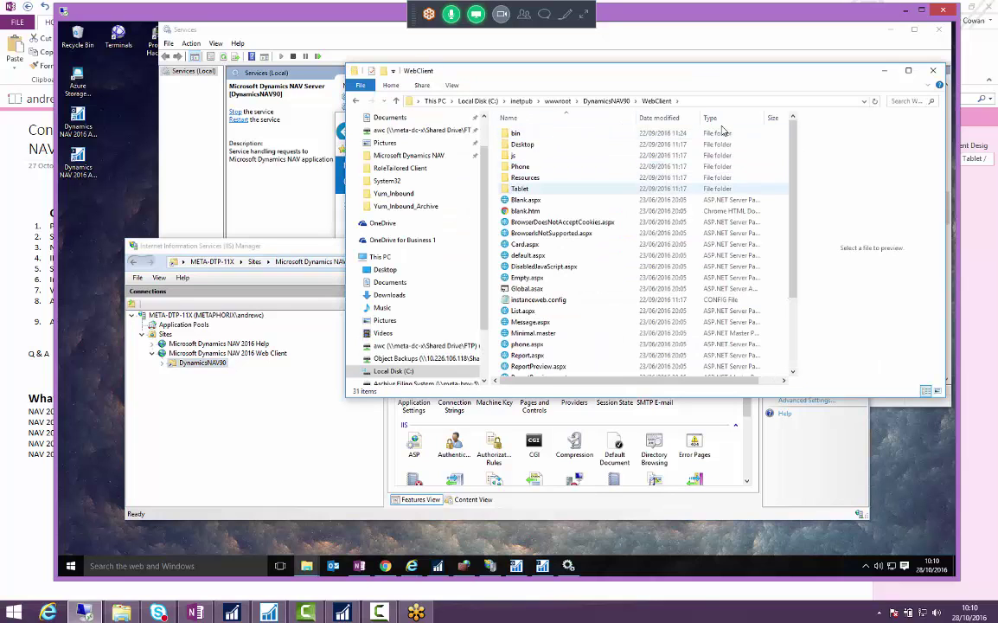
click(532, 281)
click(529, 344)
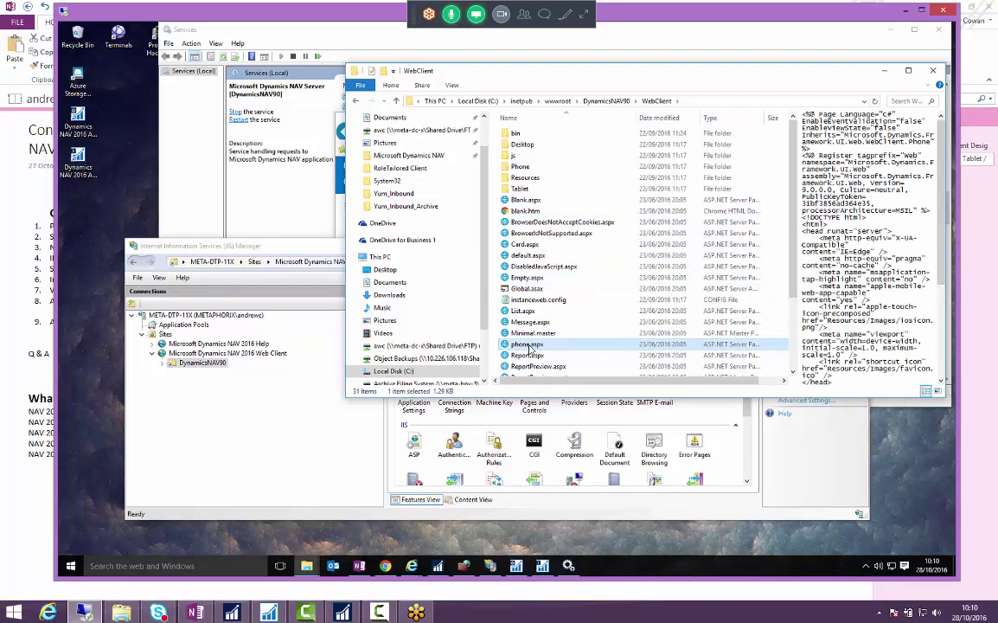
- Preview tablet.aspx and Report.aspx markup, then return to phone.aspx
scroll(529, 344, down, 3)
click(538, 359)
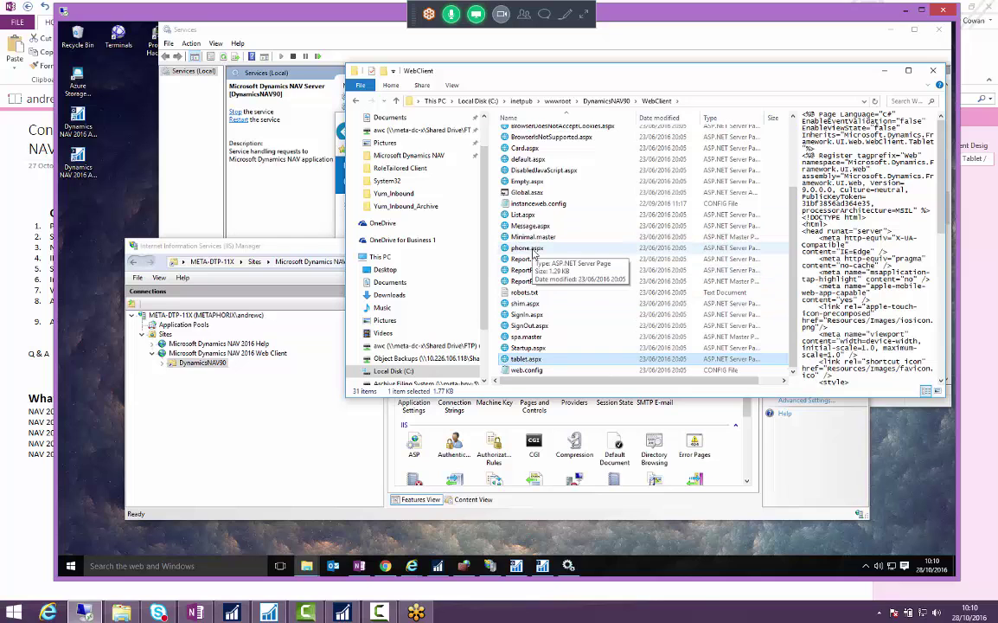
click(533, 250)
drag(800, 70, 681, 106)
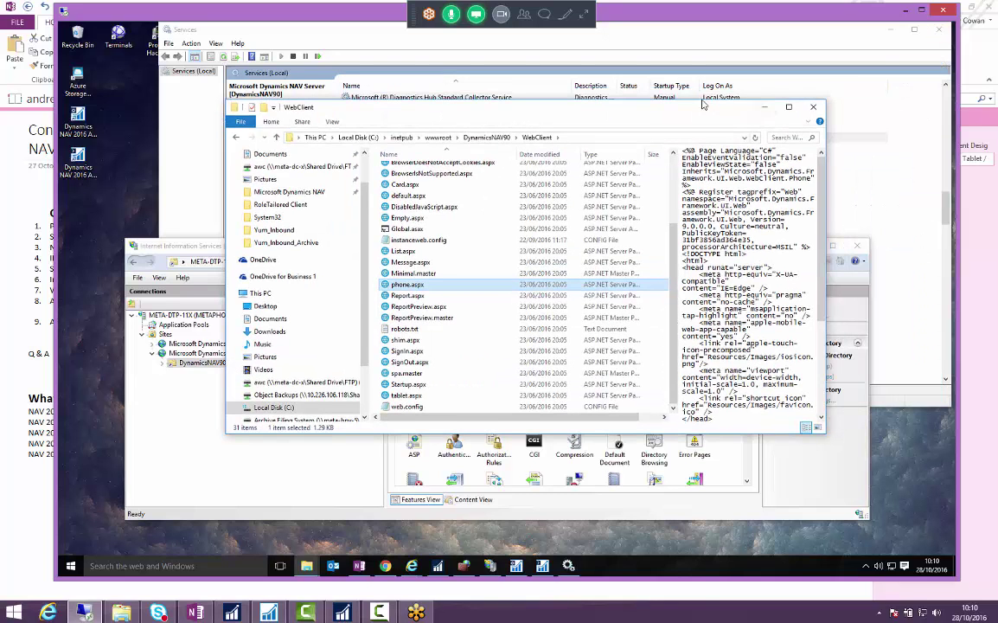
drag(736, 123, 769, 137)
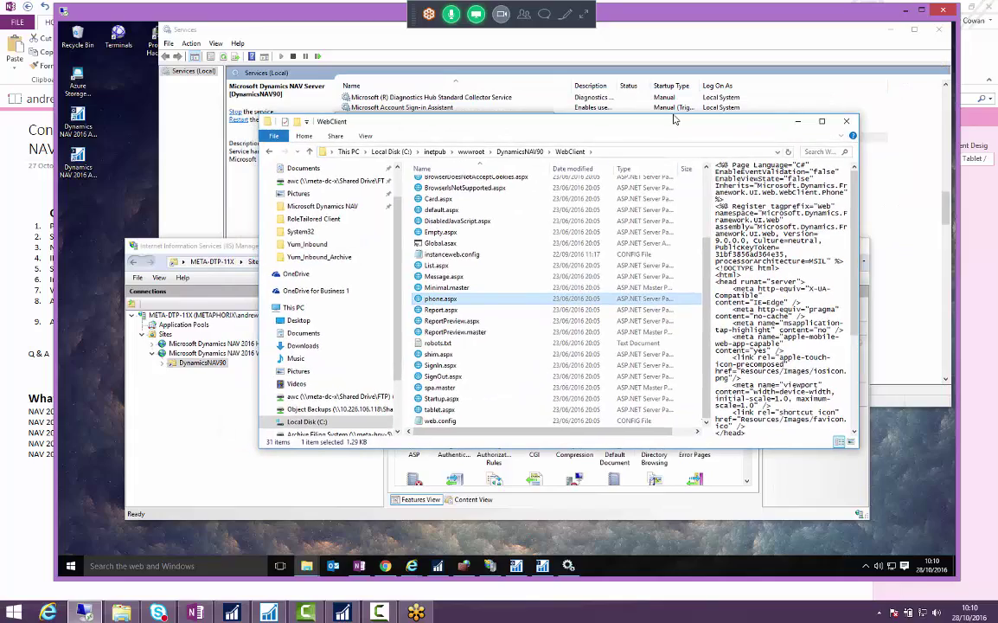
drag(680, 126, 748, 214)
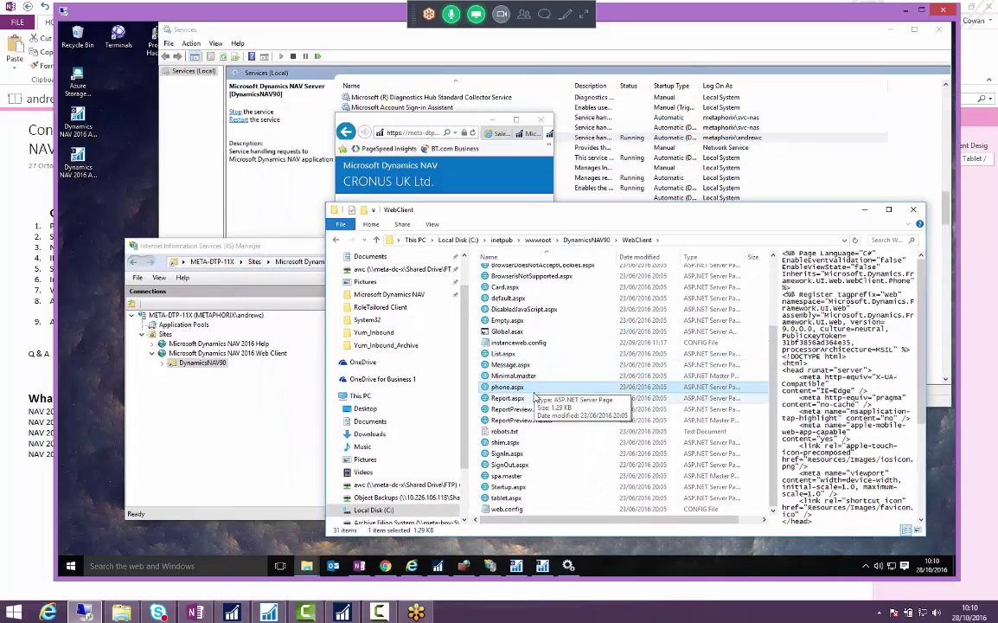
click(519, 397)
click(512, 388)
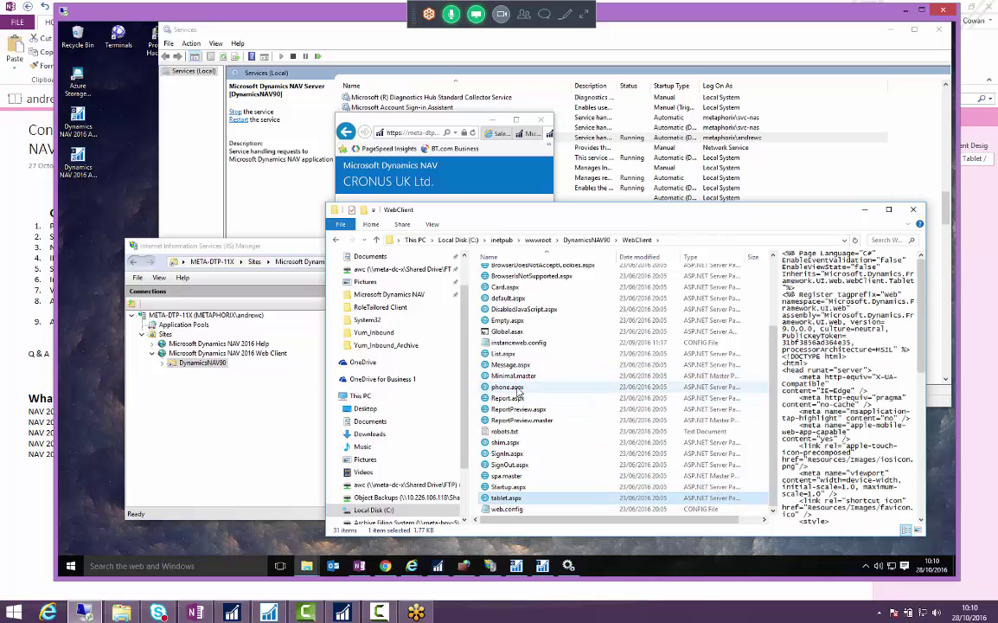
- Minimize the folder and browser windows and go back to the Dynamics NAV app's role centre
click(426, 141)
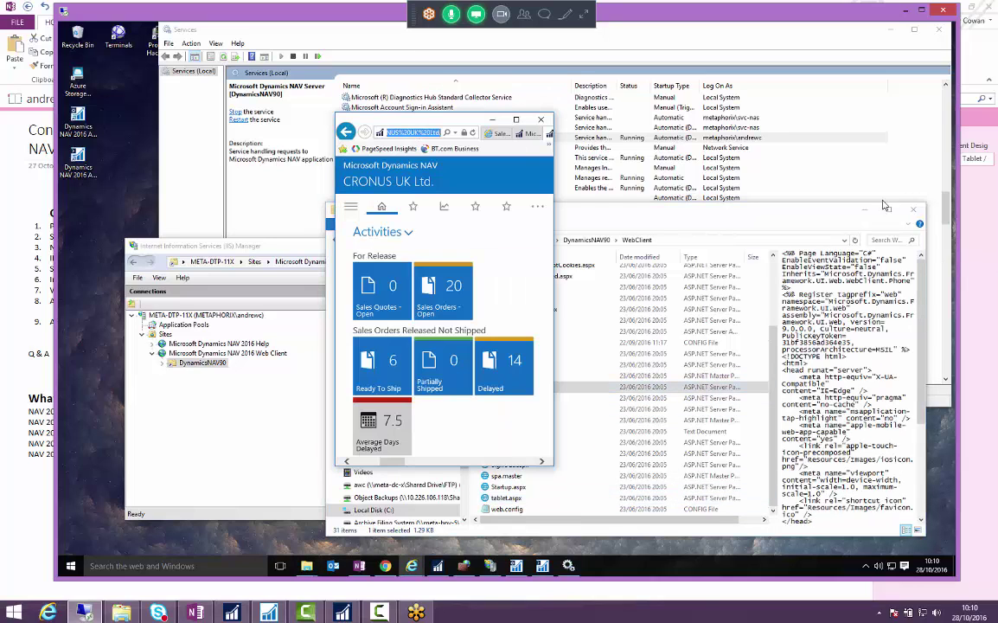
click(852, 215)
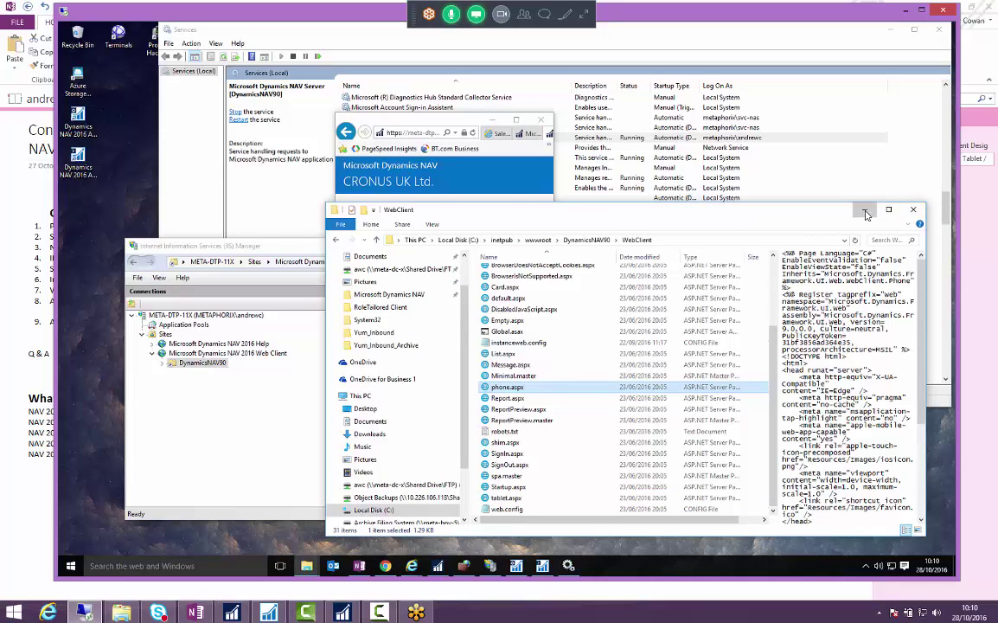
click(865, 210)
click(494, 120)
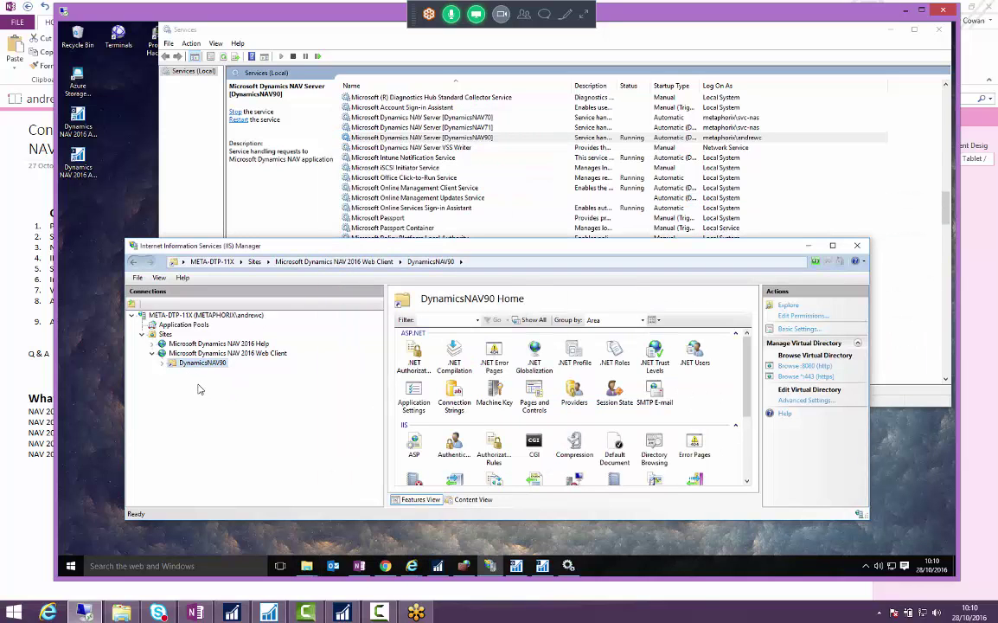
click(516, 566)
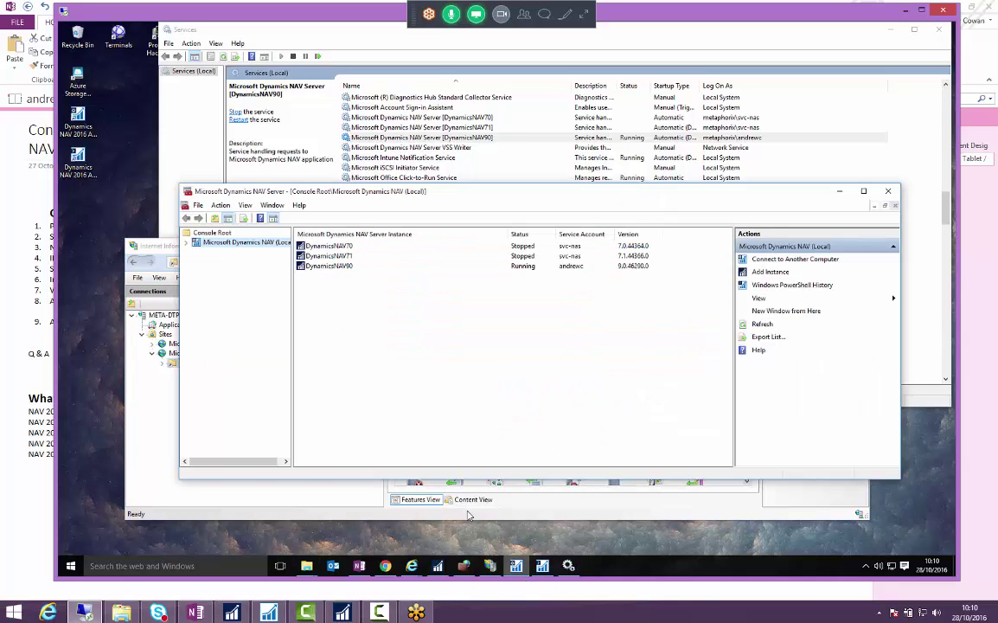
click(168, 406)
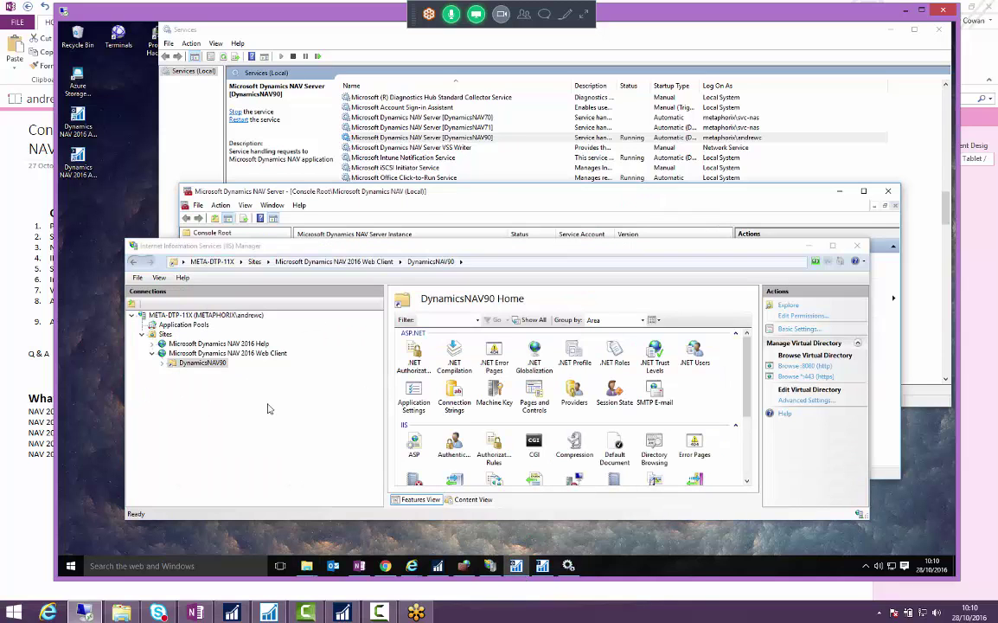
click(233, 613)
click(17, 34)
click(24, 41)
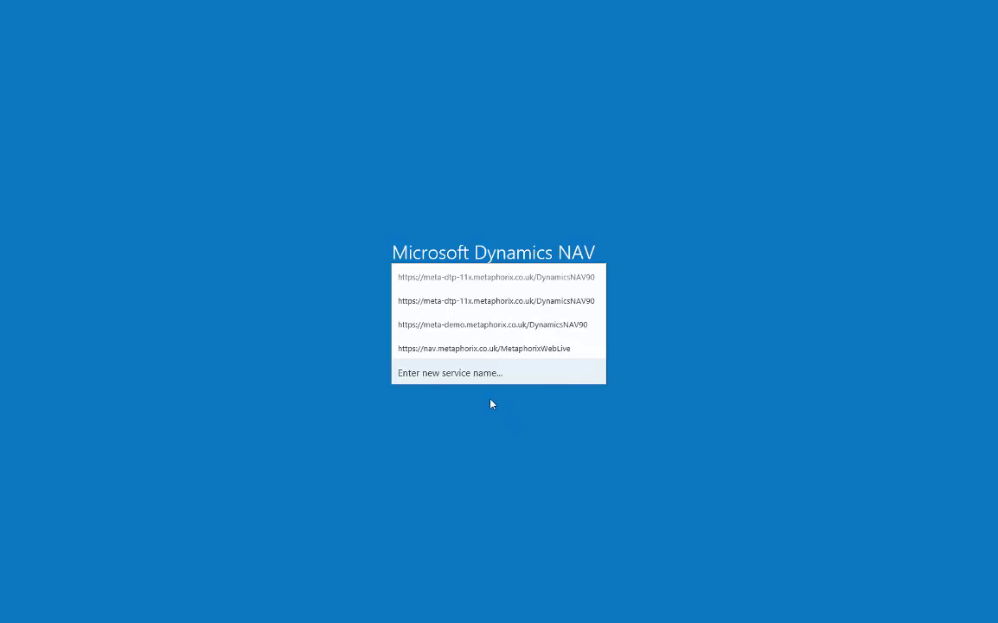
- Switch to the OneNote setup notes and highlight step 1 about a new NAV service
key(alt+Tab)
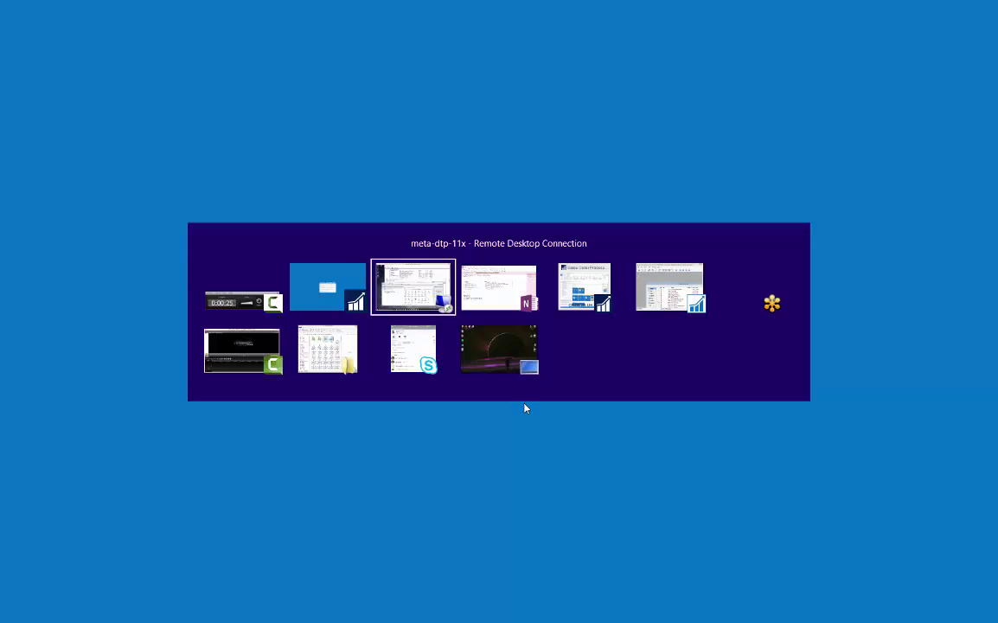
click(3, 201)
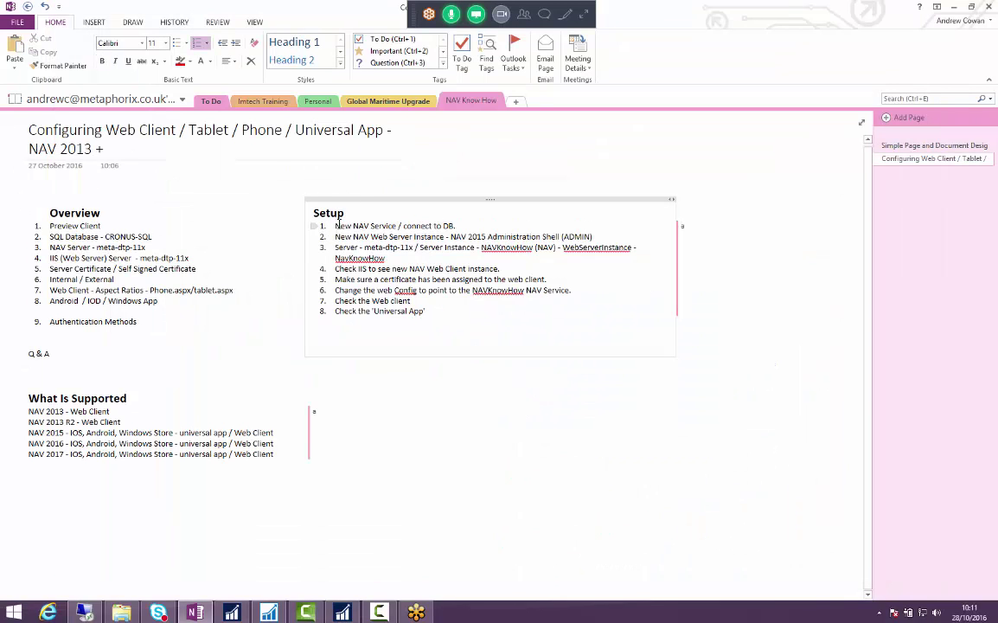
drag(335, 225, 456, 226)
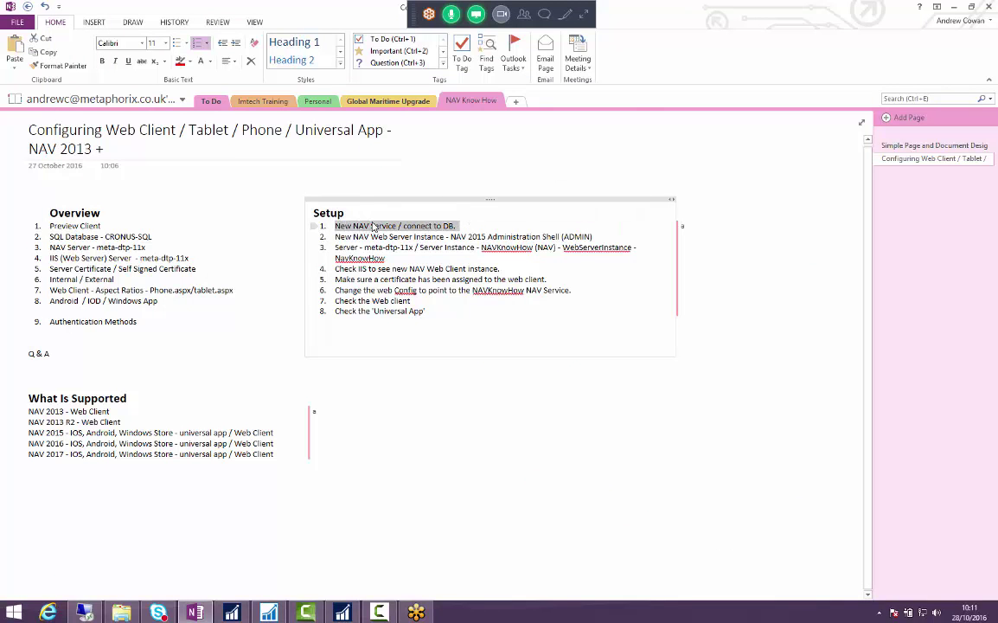
- Bring the NAV Server Administration console forward and select the local server node
key(alt+Tab)
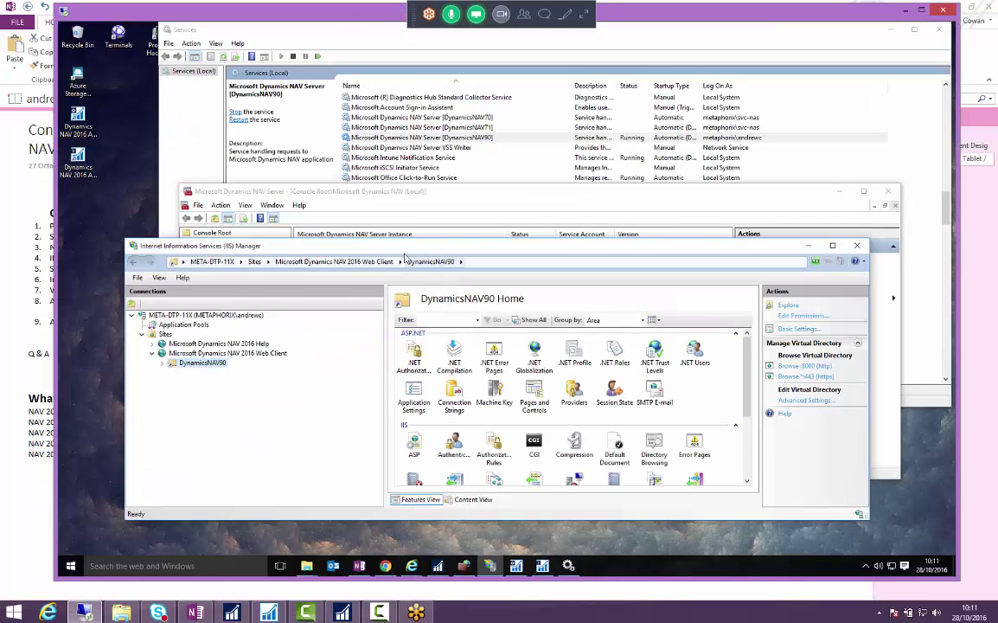
drag(427, 250, 450, 267)
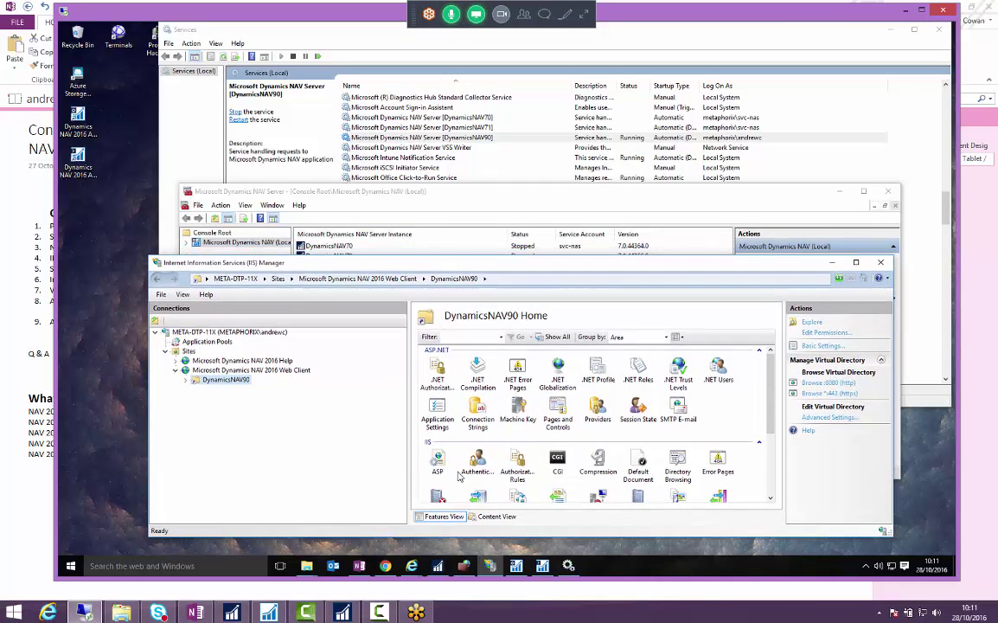
click(515, 566)
click(517, 566)
click(516, 567)
drag(260, 191, 194, 173)
click(77, 125)
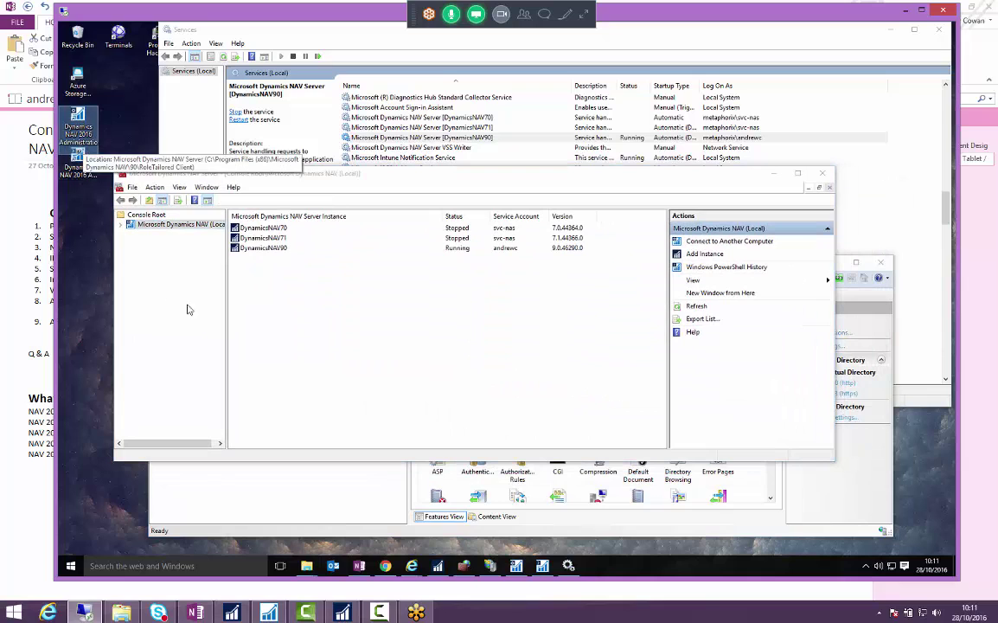
click(122, 225)
click(122, 225)
right_click(160, 227)
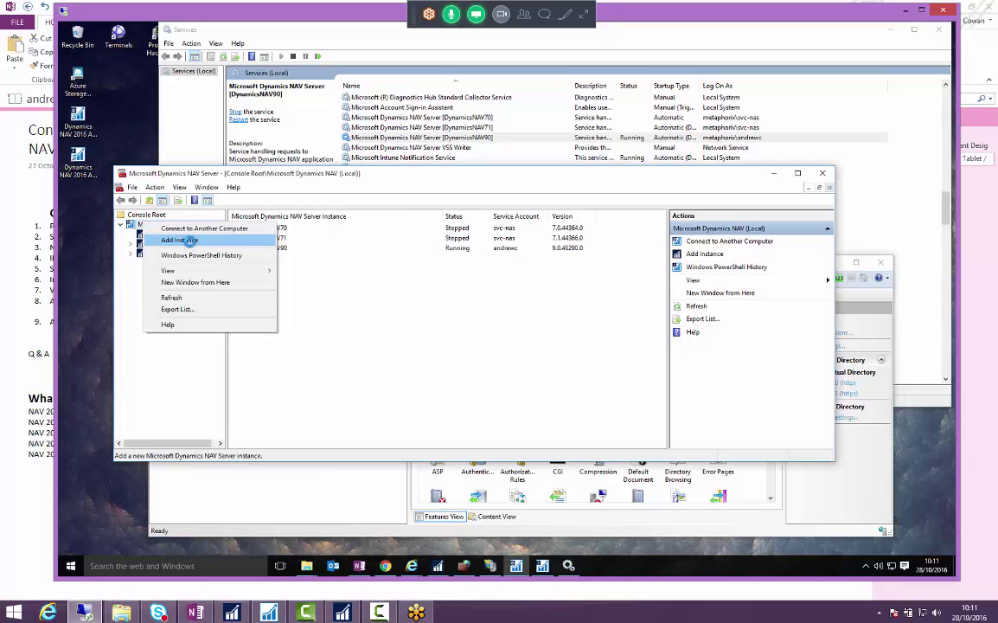
- Add a new instance named NAVKnowHowWeb with ports 50001 through 50004
click(175, 240)
text(NAVKnowHowWeb)
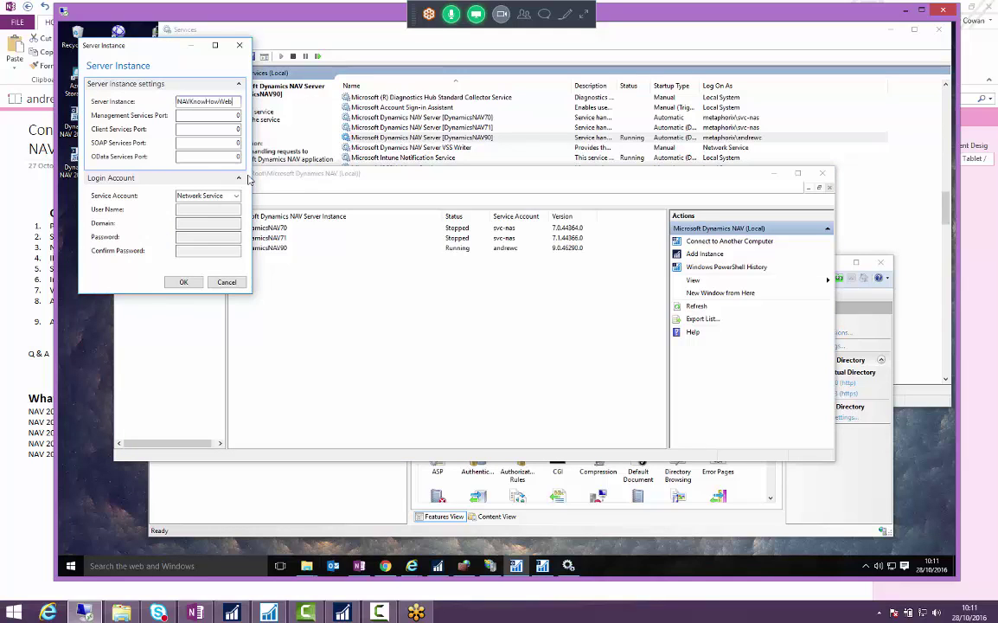
key(ctrl+a)
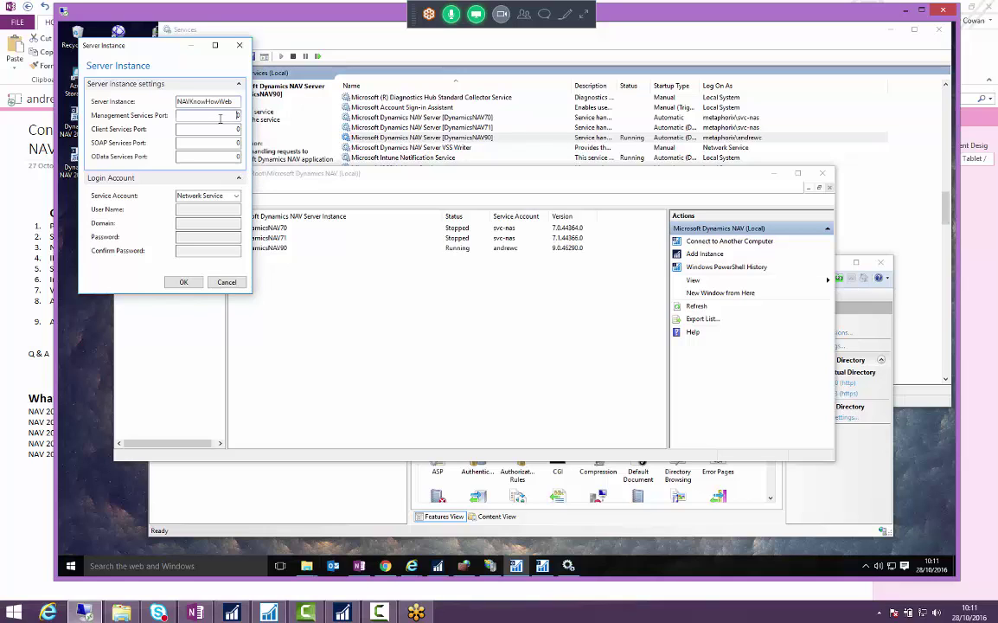
key(Tab)
key(Tab)
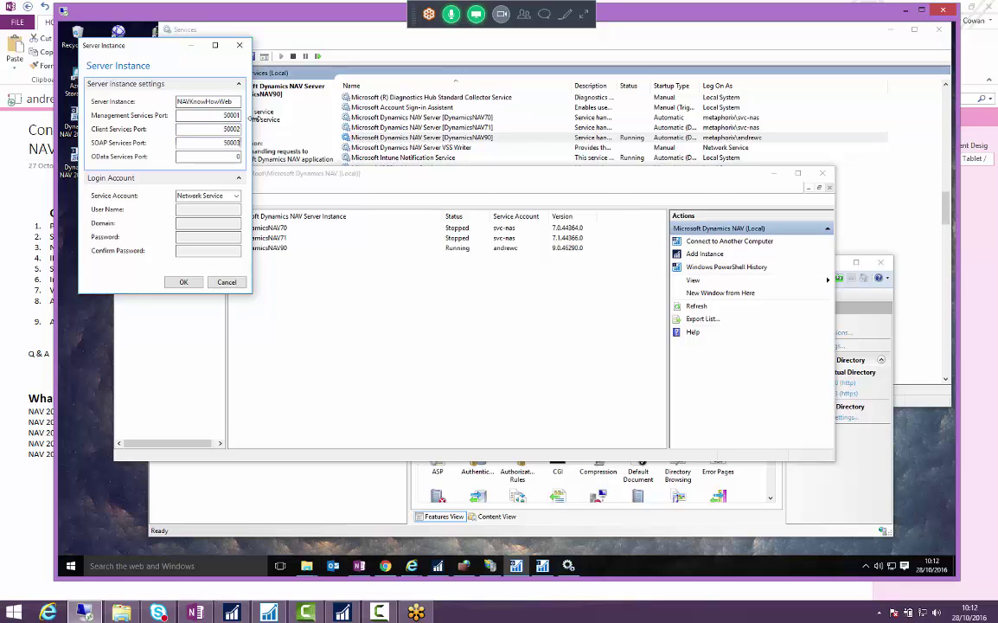
key(Tab)
text(50004)
- Run the instance under a user account in domain metaphorix, enter its password, and create it
key(Tab)
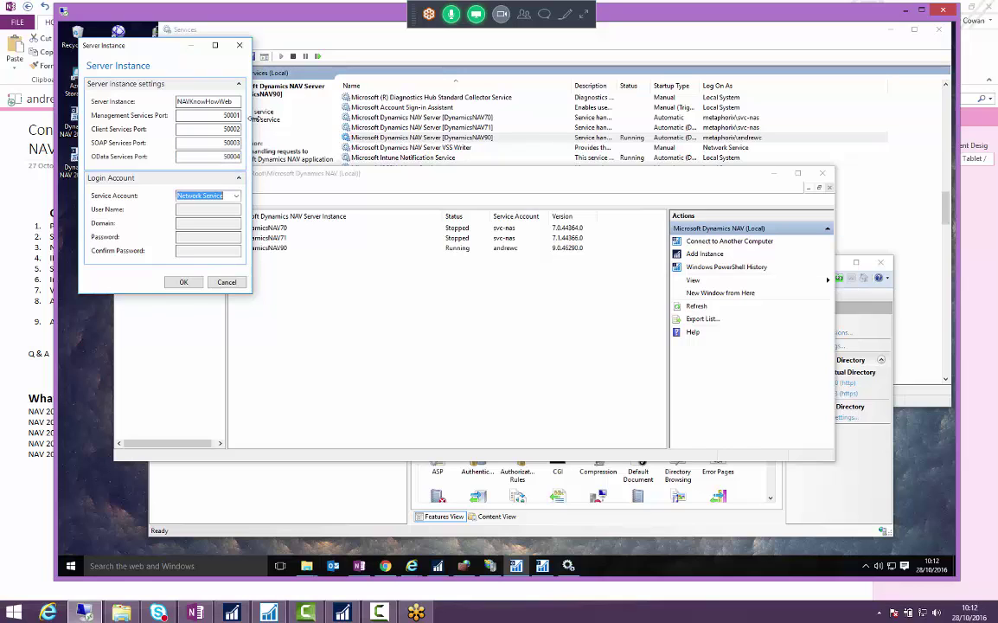
click(235, 195)
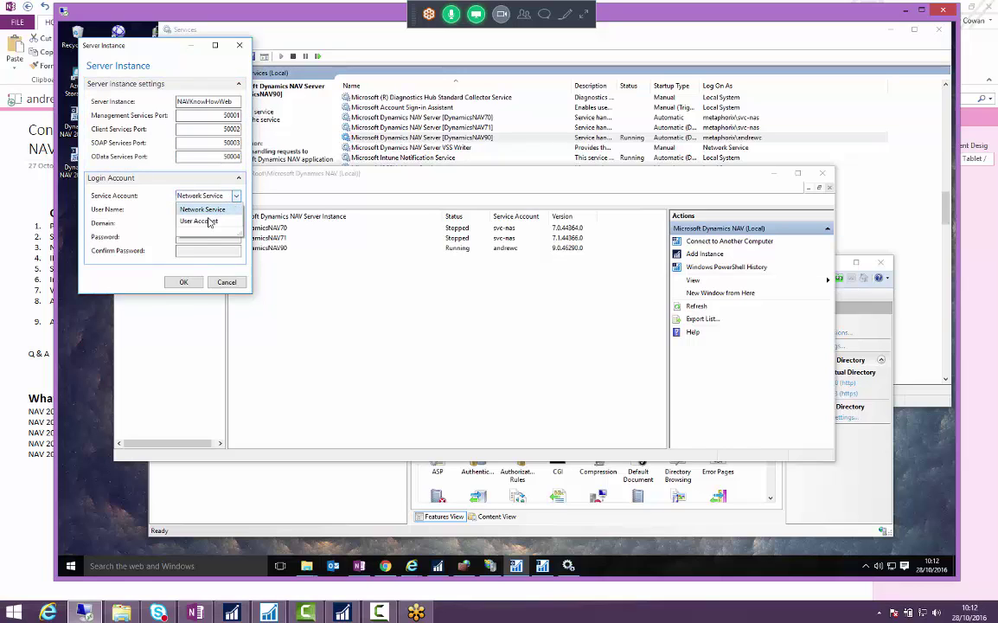
click(200, 222)
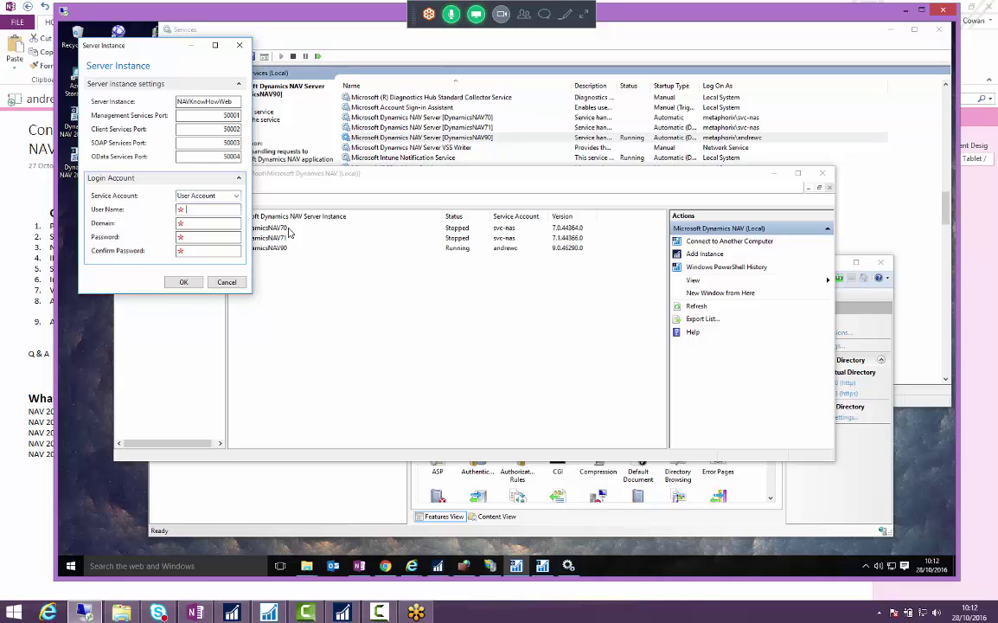
text(andrewc)
key(Tab)
text(metaphorix)
key(Tab)
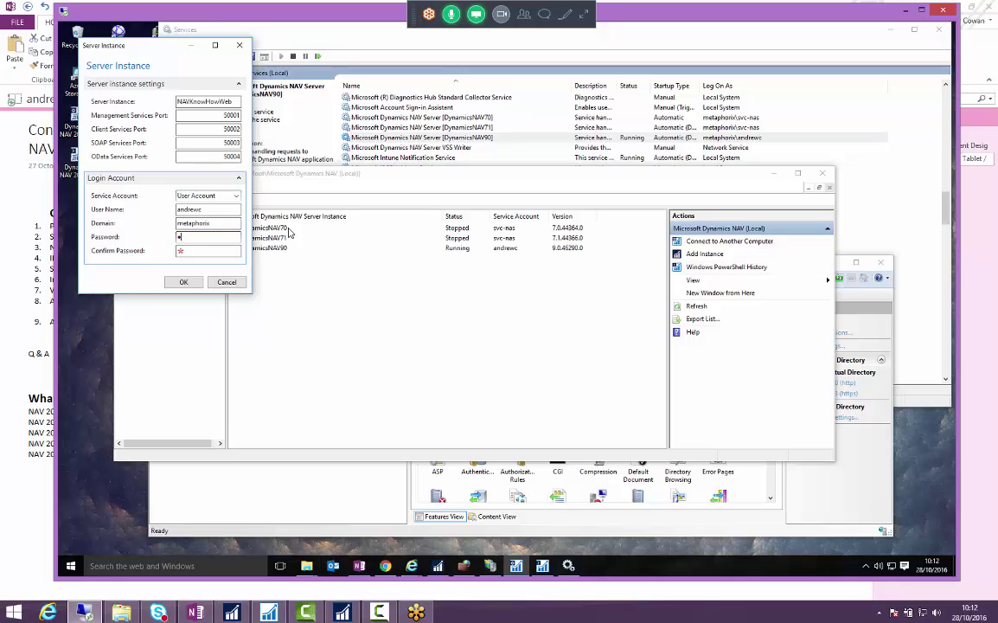
key(Tab)
text(•••••••••••)
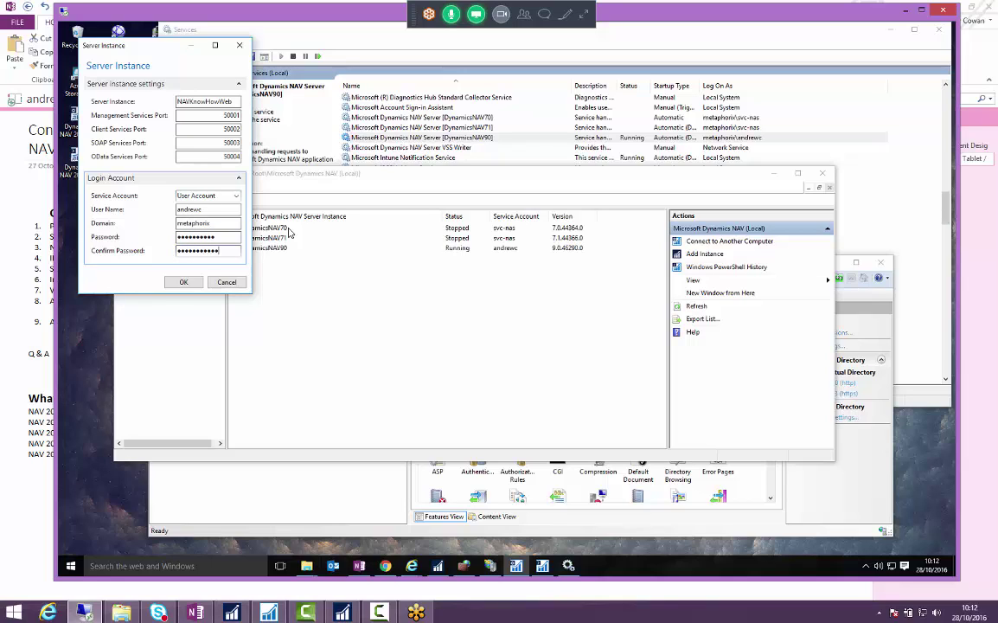
click(183, 282)
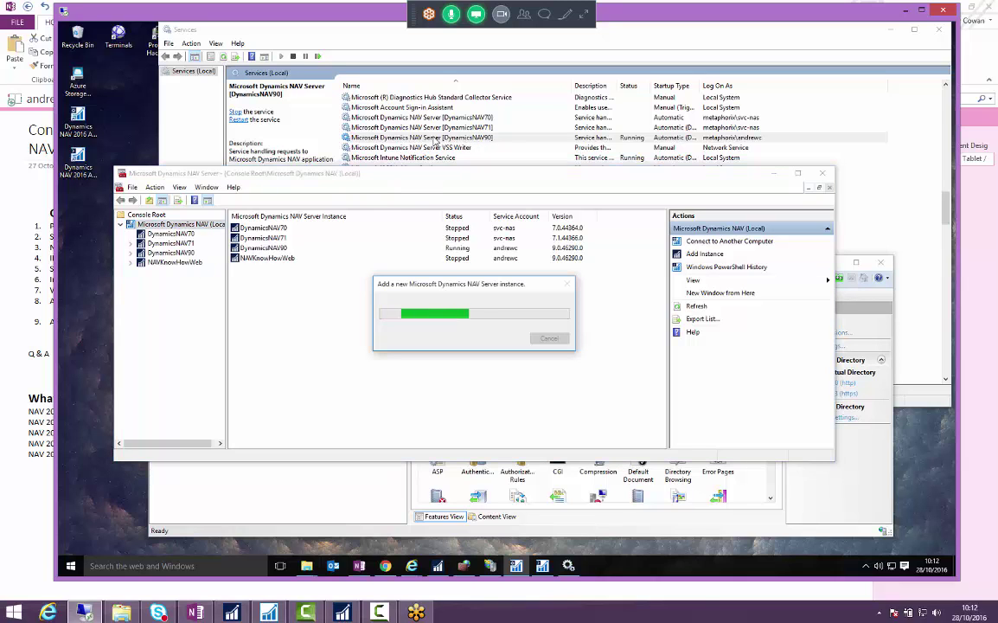
- Refresh the Services list and select the new NAVKnowHowWeb service
click(164, 262)
click(421, 137)
right_click(464, 139)
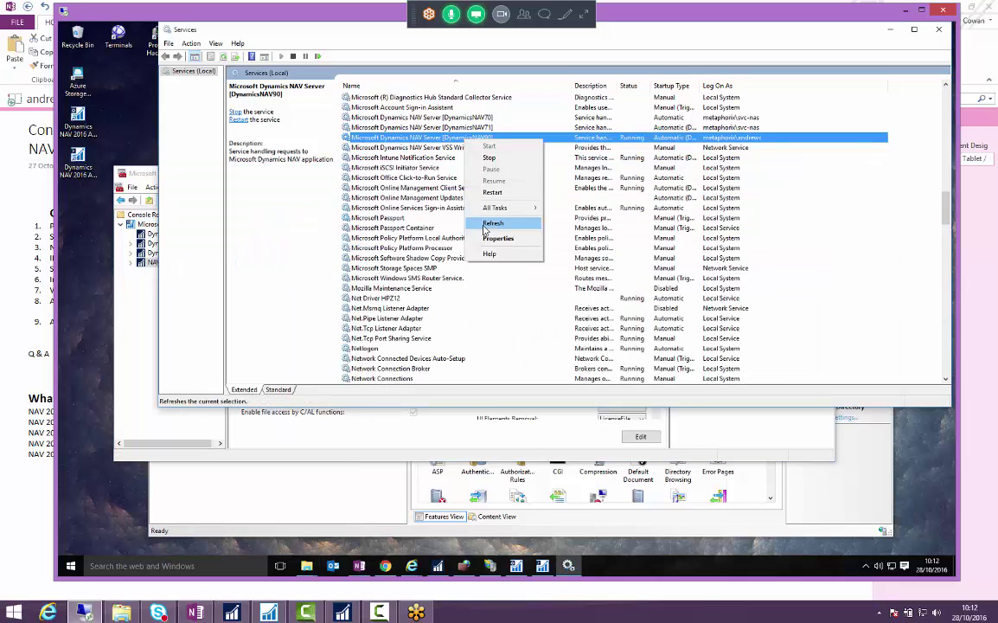
click(493, 220)
click(582, 148)
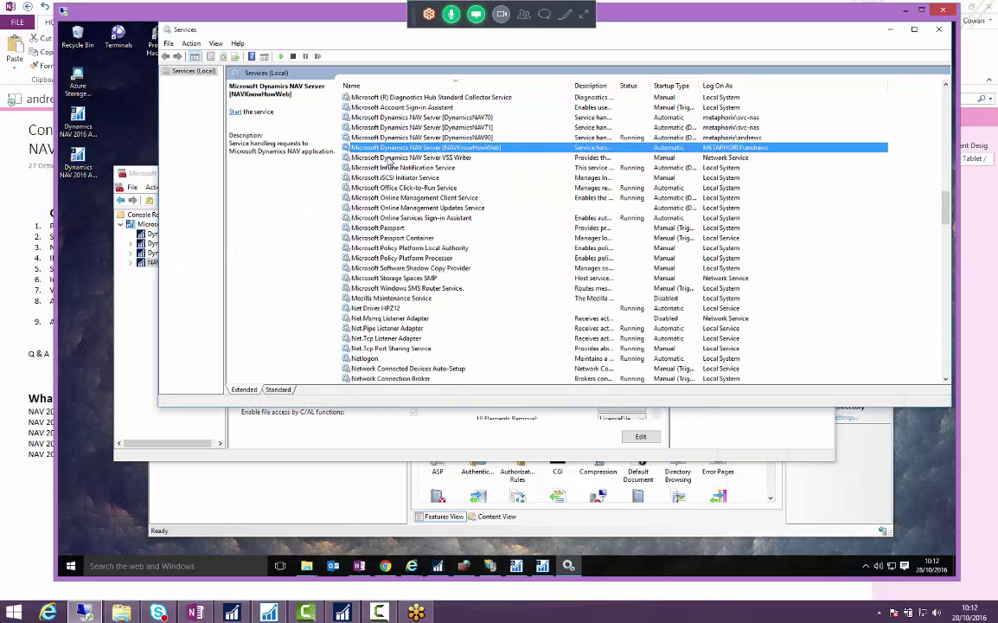
- Edit the NAVKnowHowWeb Database settings to the cronus-sql Demo Database and save them
click(132, 270)
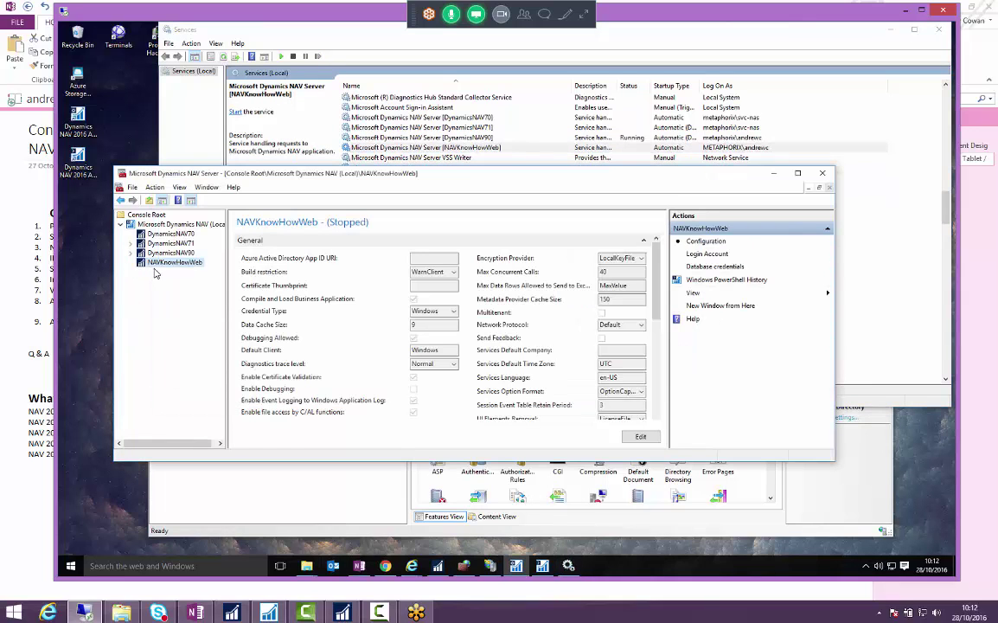
scroll(659, 342, down, 3)
scroll(659, 342, down, 1)
click(396, 335)
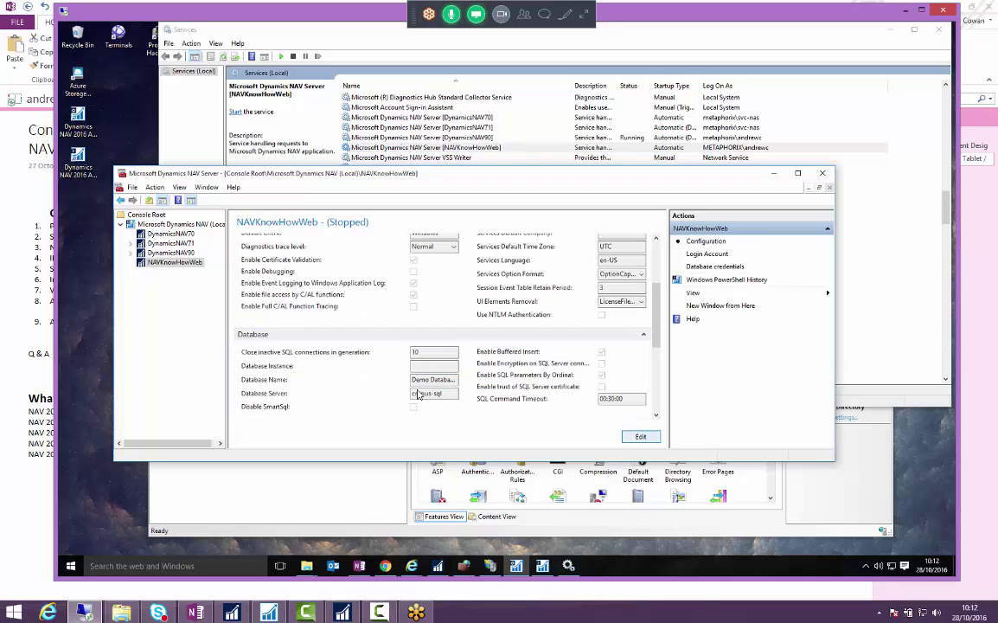
click(640, 436)
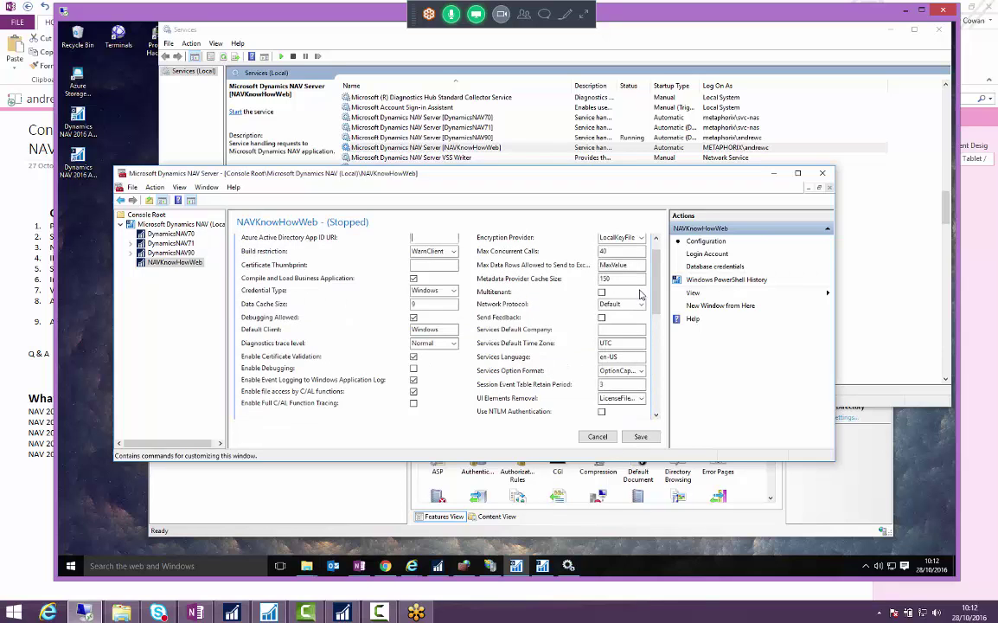
scroll(595, 274, down, 3)
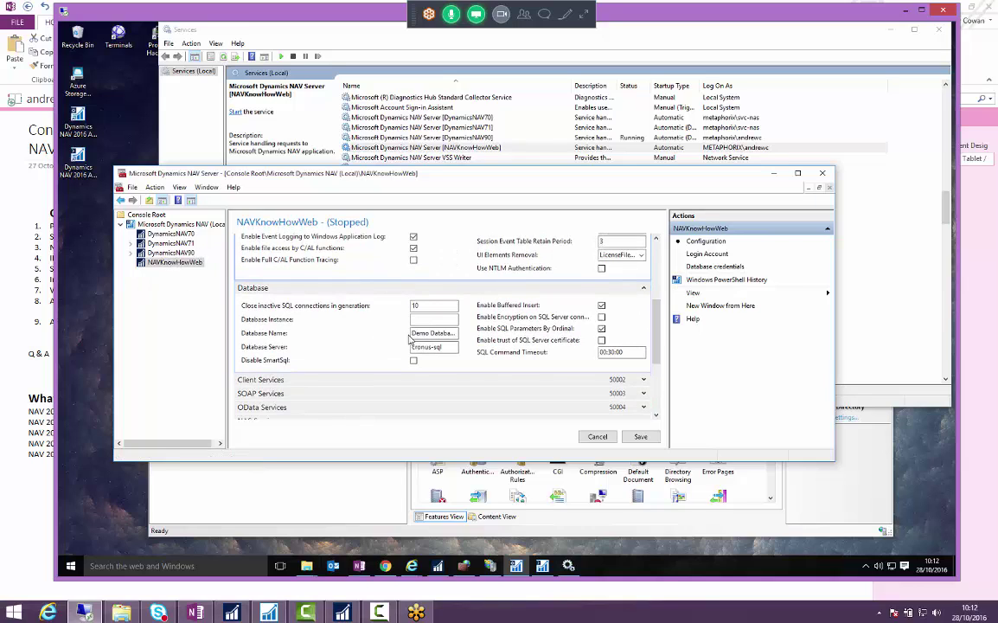
drag(421, 334, 444, 334)
key(ctrl+a)
text((9-0) MetaDrop)
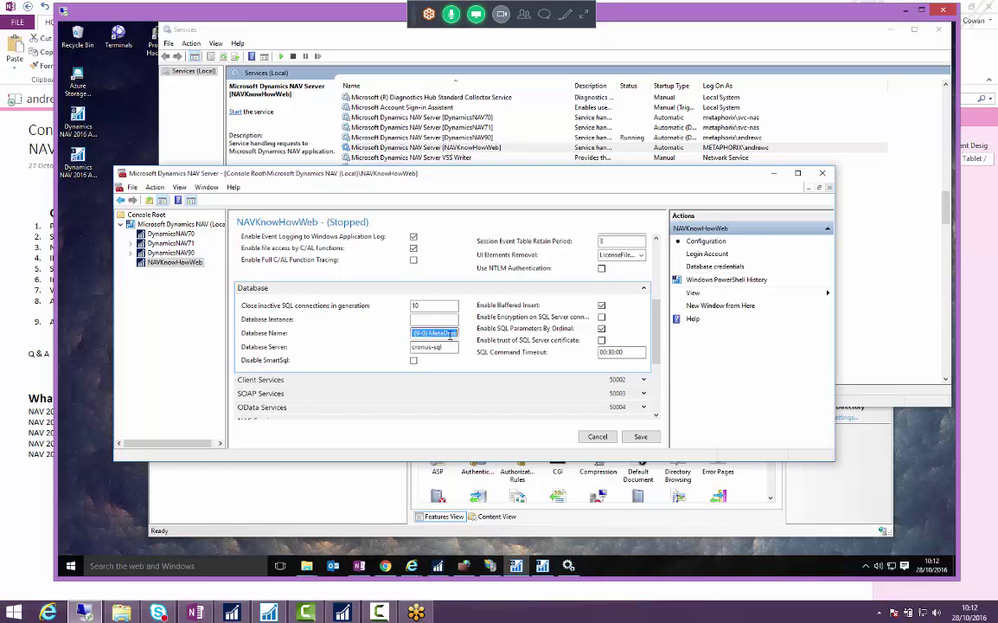
double_click(448, 334)
key(ctrl+z)
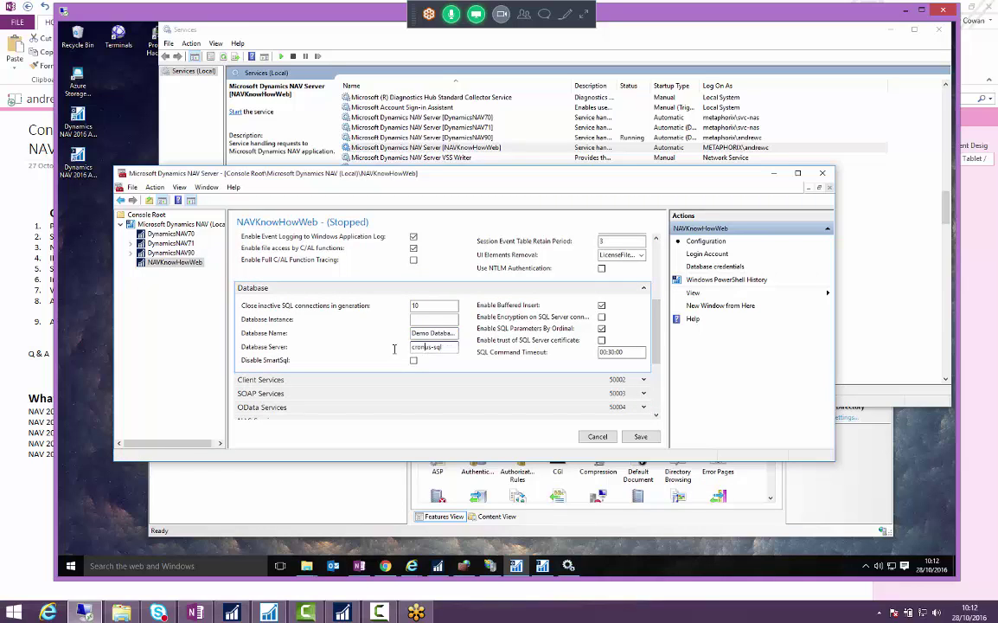
key(Tab)
click(641, 437)
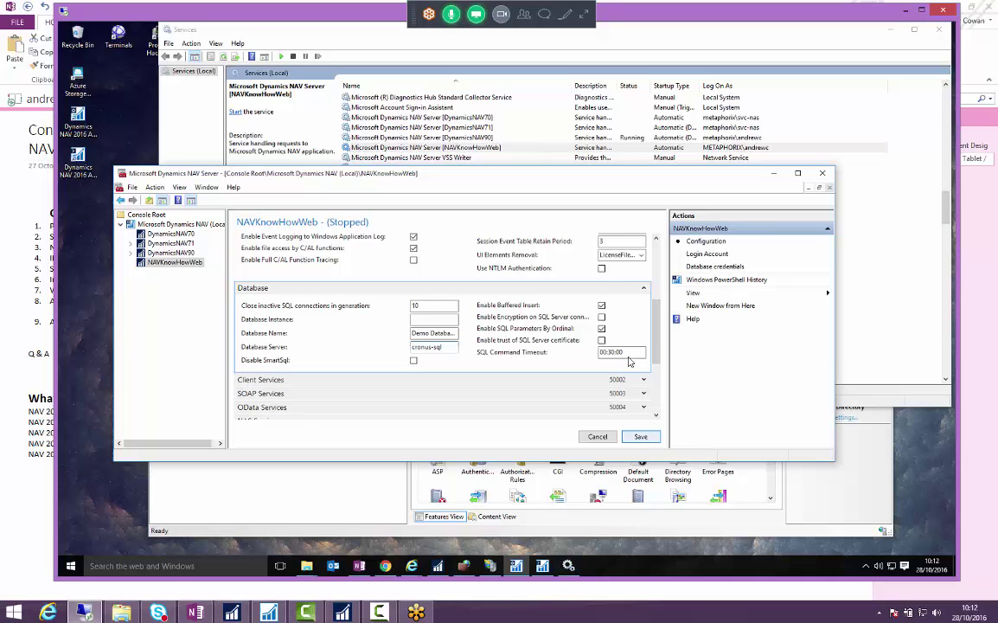
- Start the NAVKnowHowWeb service from the Services console
click(464, 150)
right_click(465, 150)
click(478, 157)
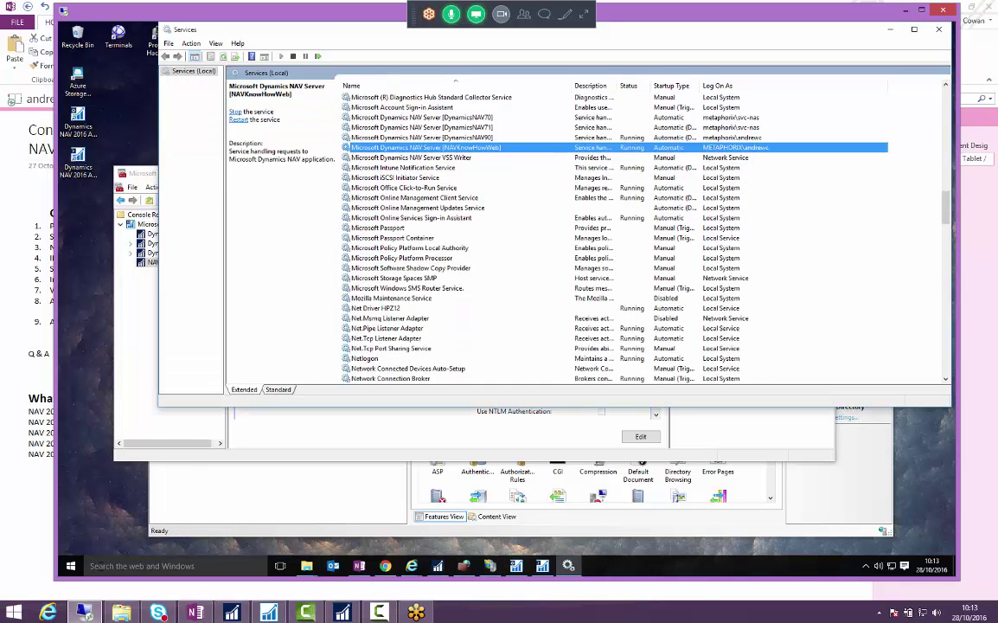
- Launch the NAV 2016 Development Environment and open Demo Database NAV (9-0) MetaDrop on cronus-sql
click(71, 566)
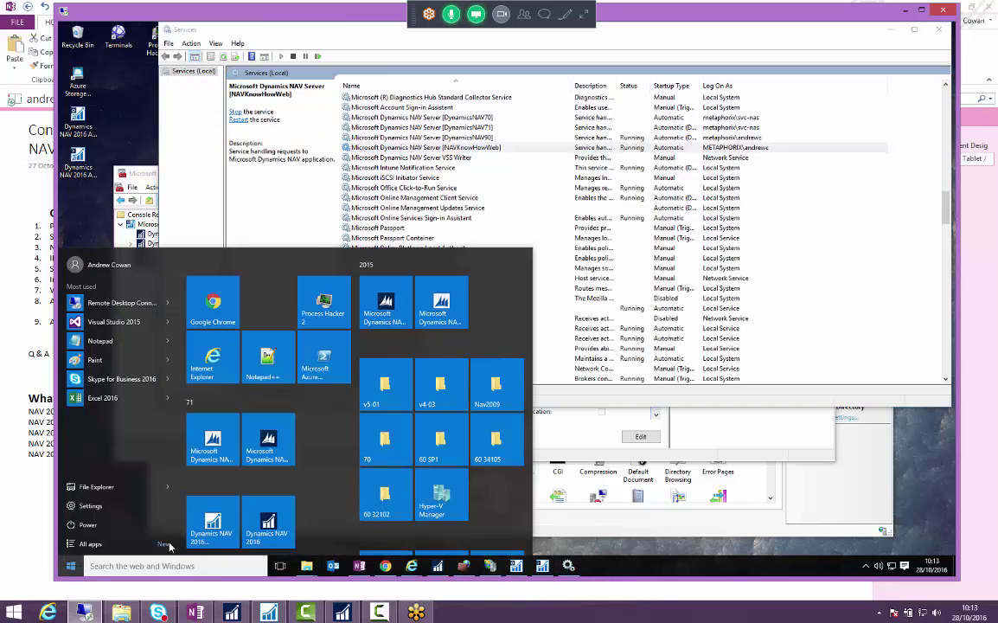
click(204, 543)
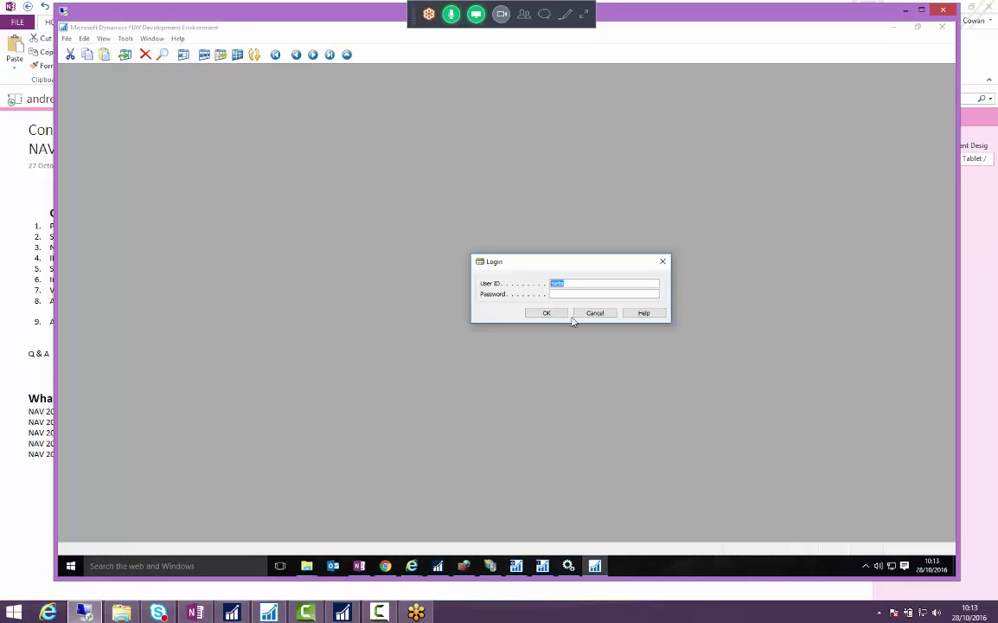
click(586, 313)
text(meta)
key(BackSpace)
text(l)
key(Tab)
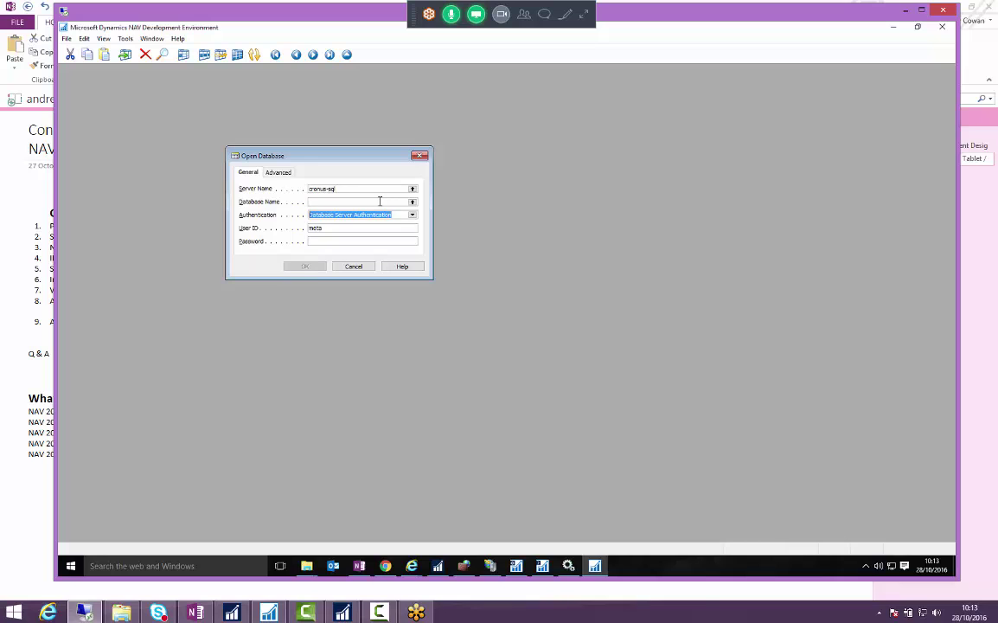
click(379, 201)
key(F6)
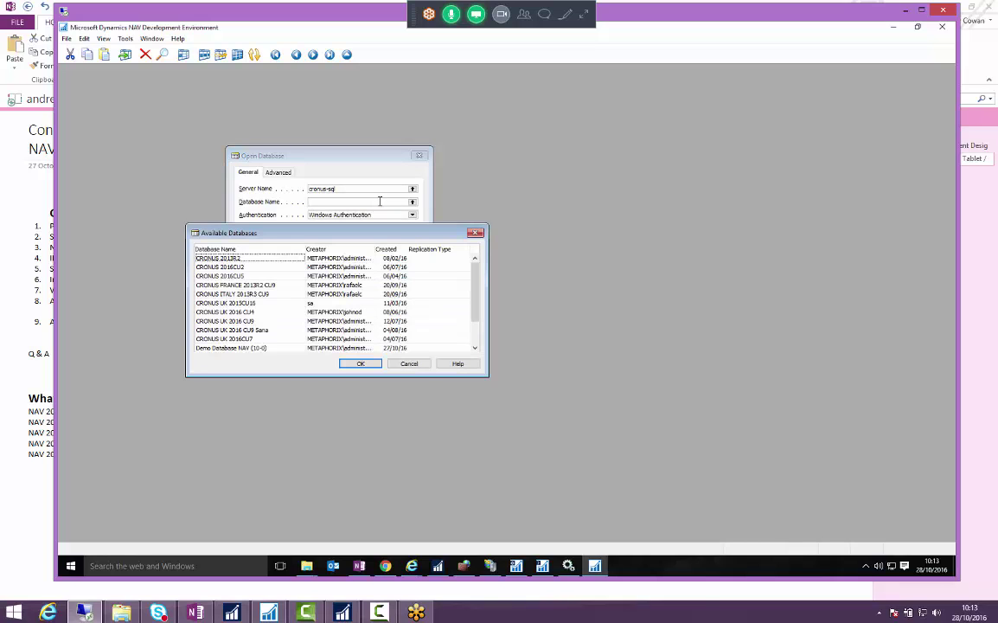
key(Down)
key(Down)
key(Down)
key(Down)
key(Down)
key(Down)
key(Down)
key(Down)
key(Down)
key(Down)
key(Down)
key(Down)
key(Return)
key(Return)
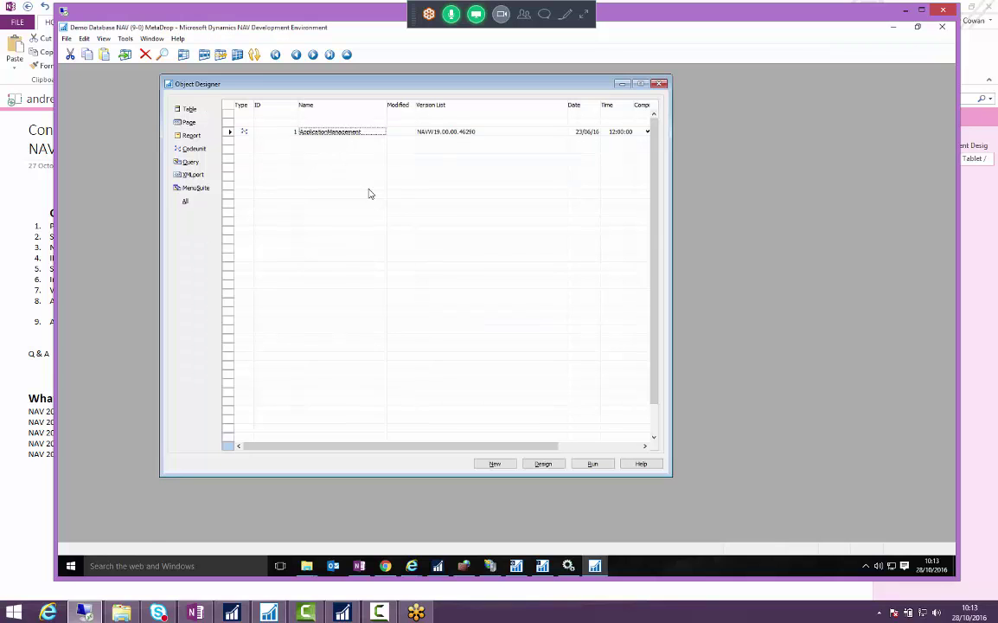
- Set the database's Server Instance to navknowhowweb in Database Information
click(66, 39)
mouse_move(112, 166)
click(276, 229)
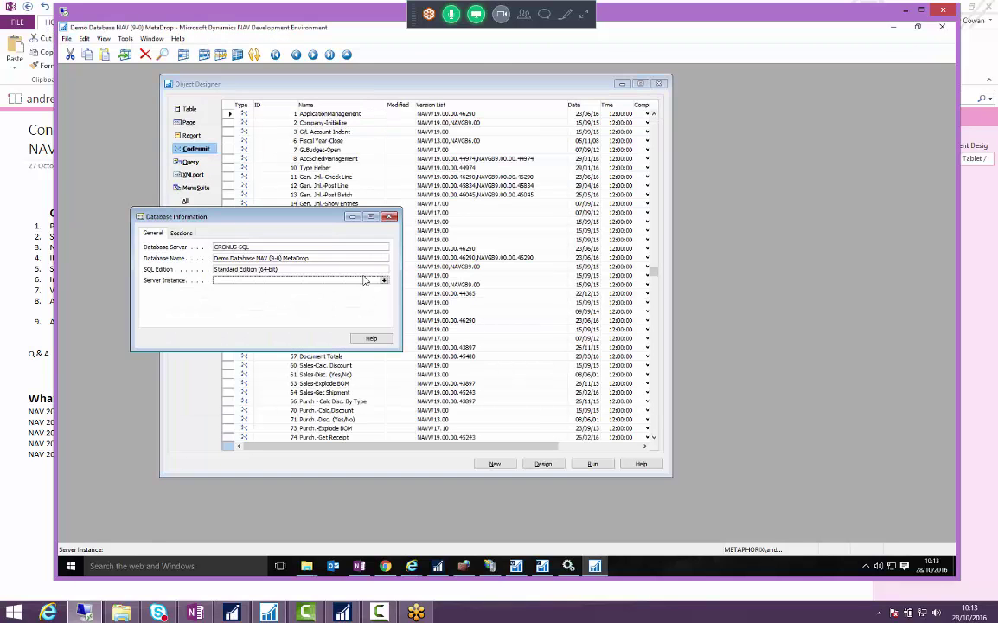
click(383, 281)
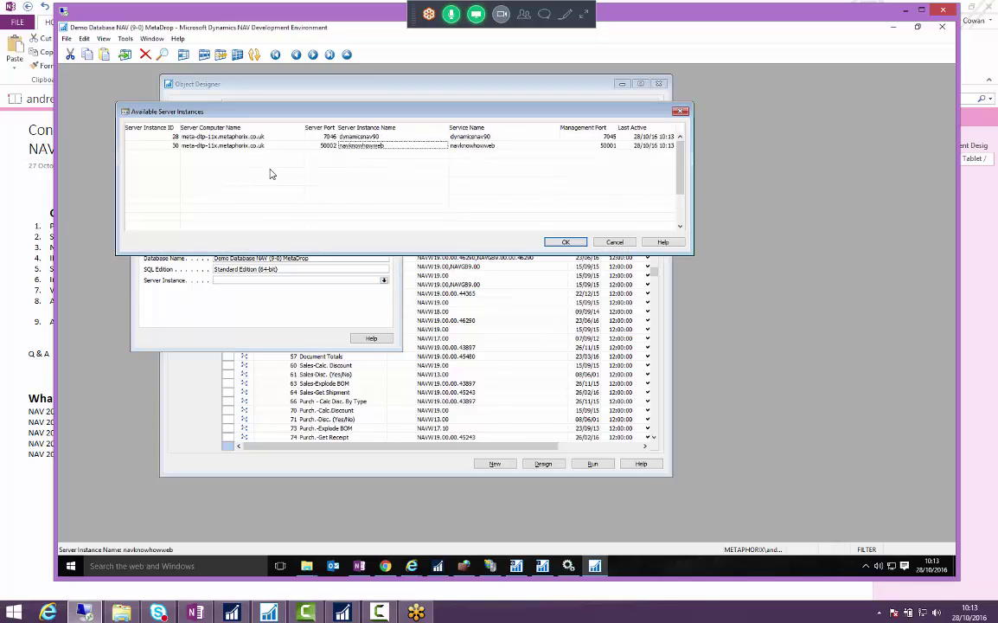
key(Return)
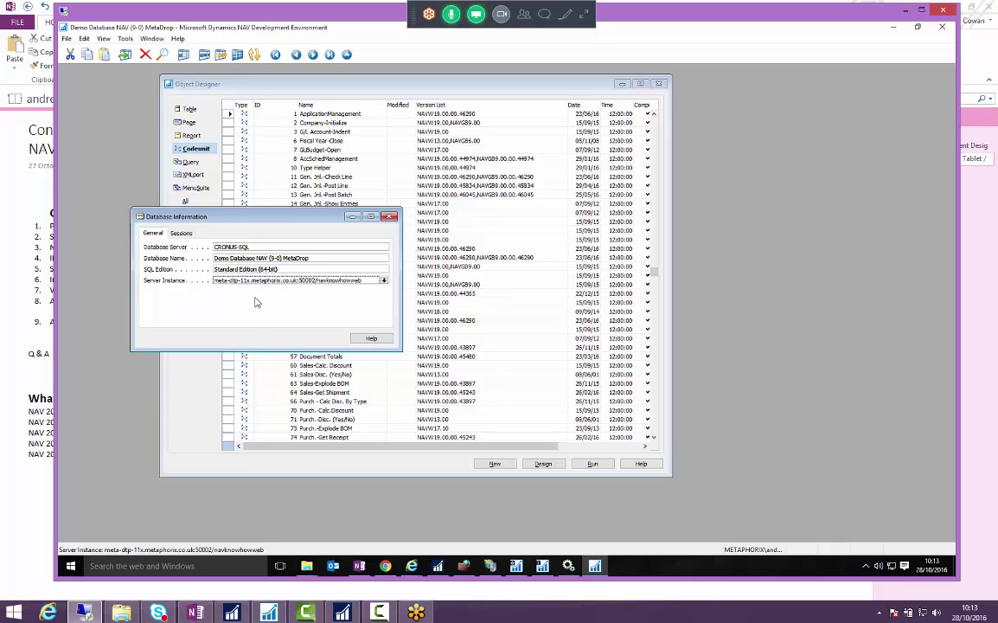
key(Escape)
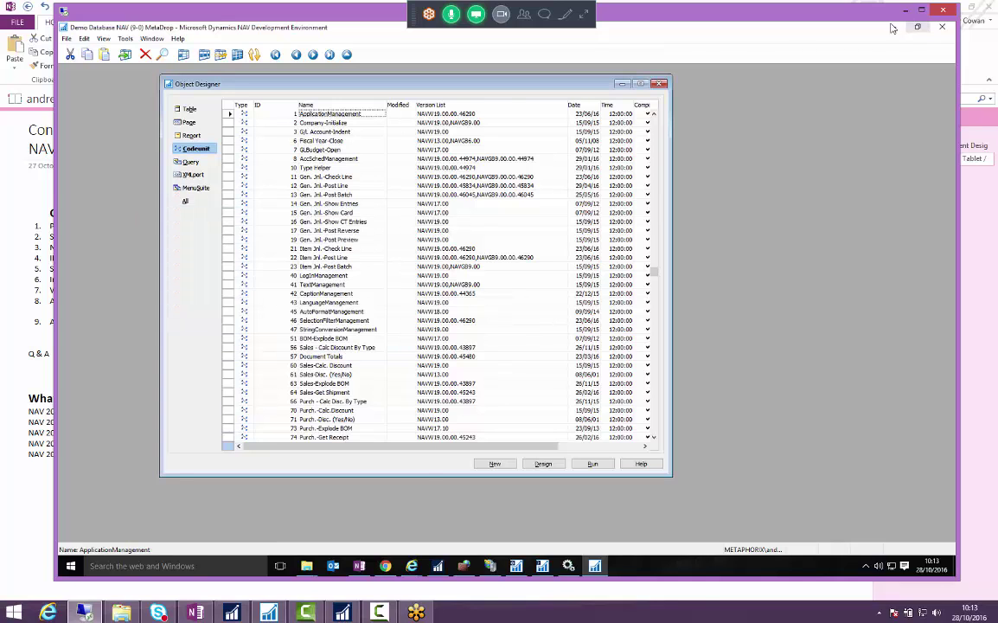
- Minimize the Development Environment and reconnect the NAV client to the new server address
click(893, 27)
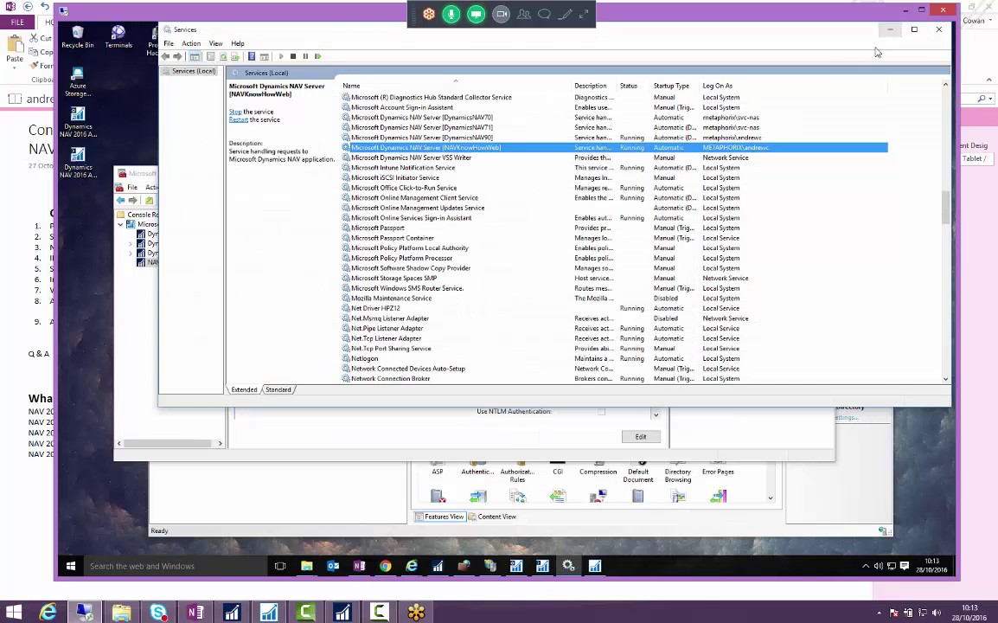
click(439, 571)
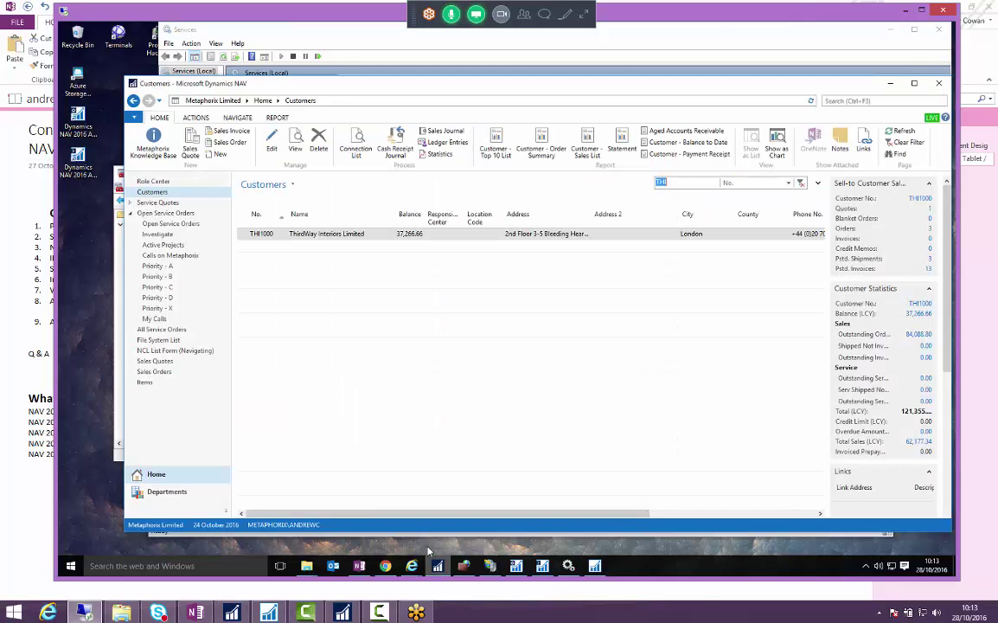
click(134, 116)
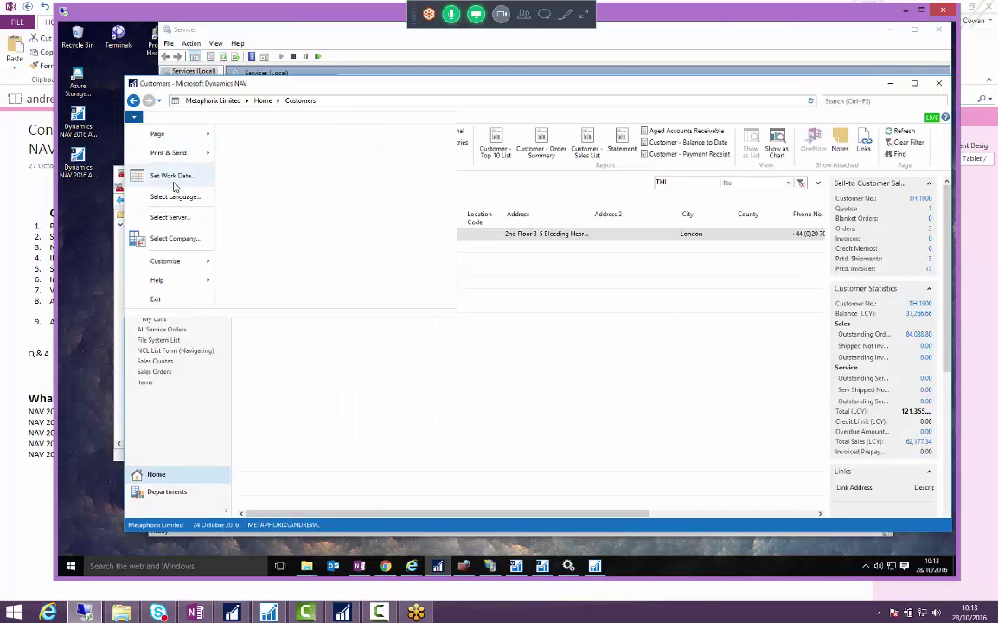
click(170, 217)
click(589, 357)
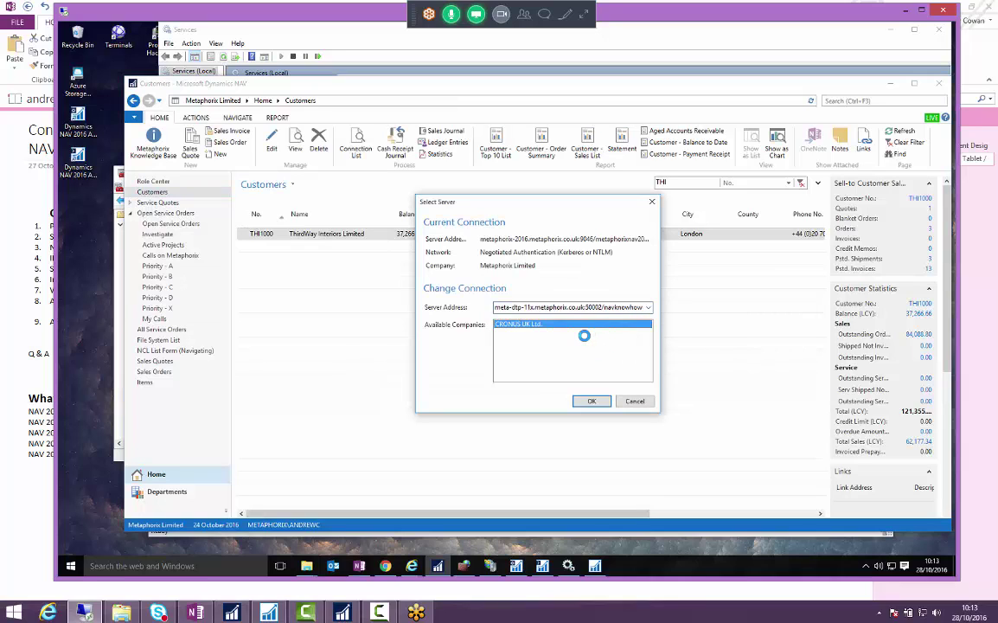
key(Return)
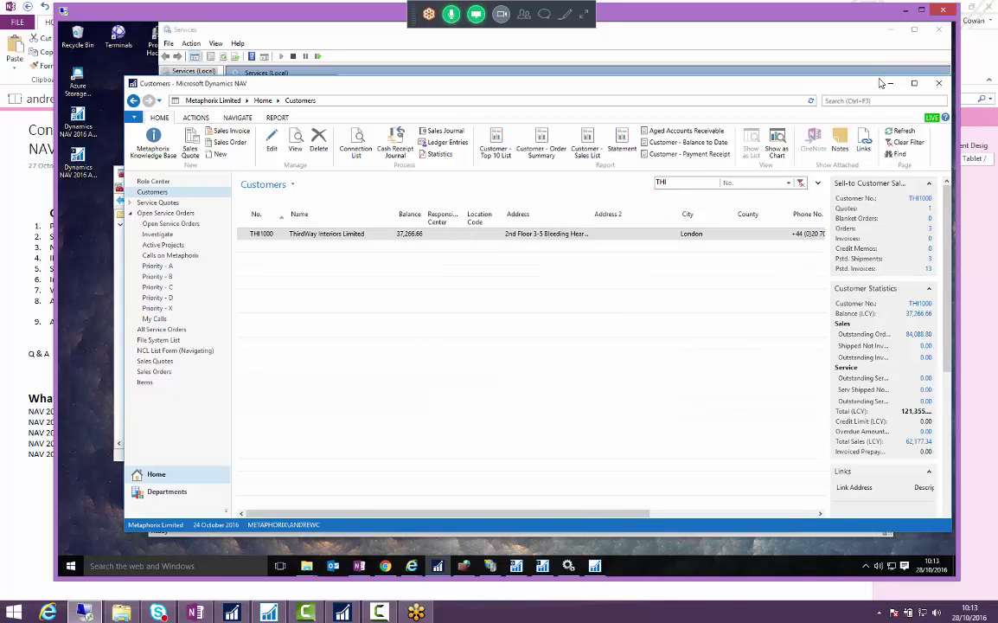
click(890, 83)
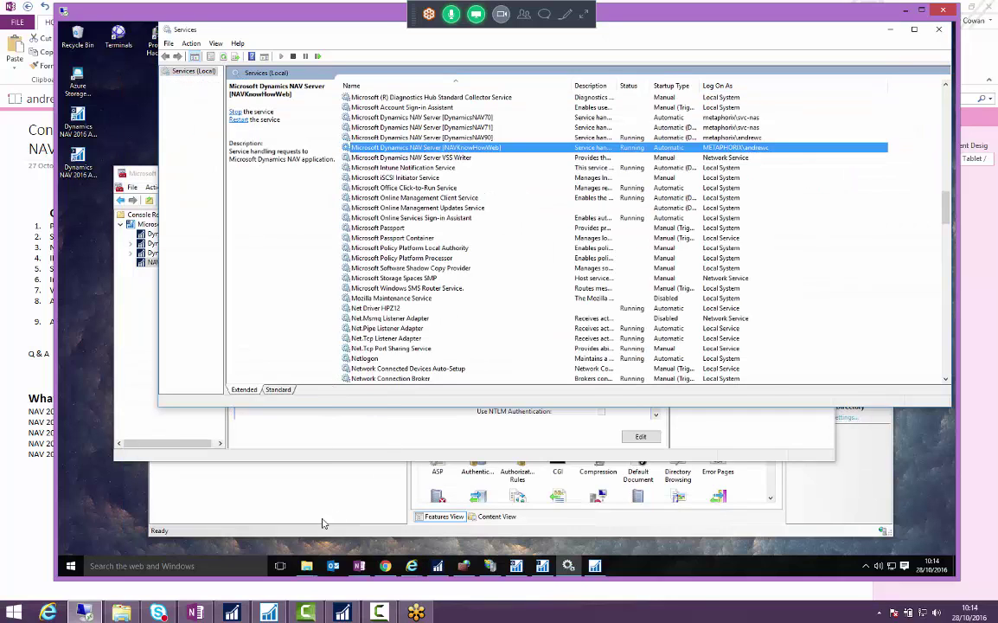
- Launch the NAV 2016 Administration Shell and enter the New-NAVWebServerInstance command
click(77, 156)
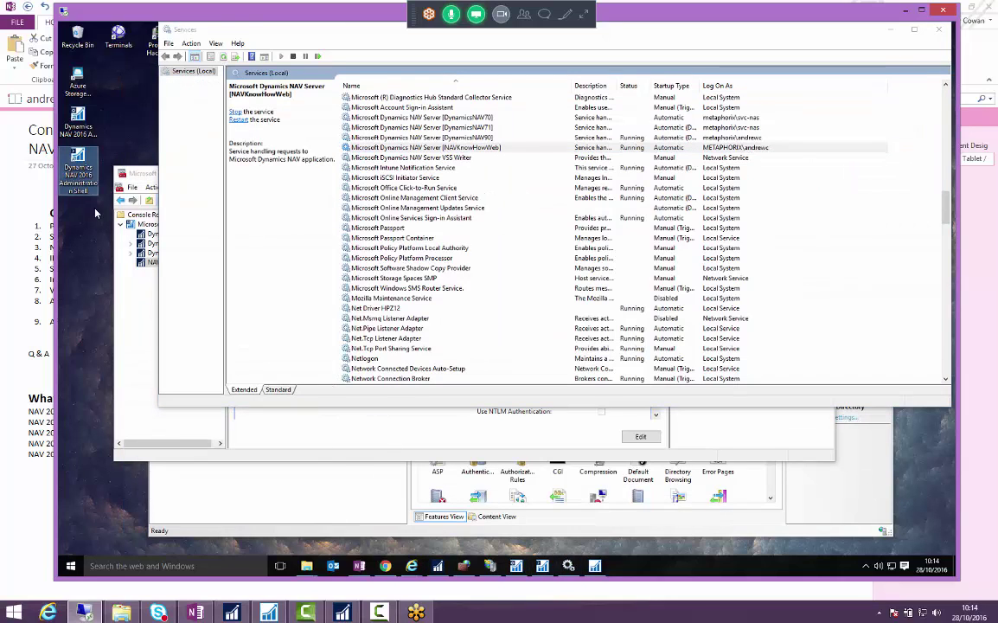
double_click(78, 156)
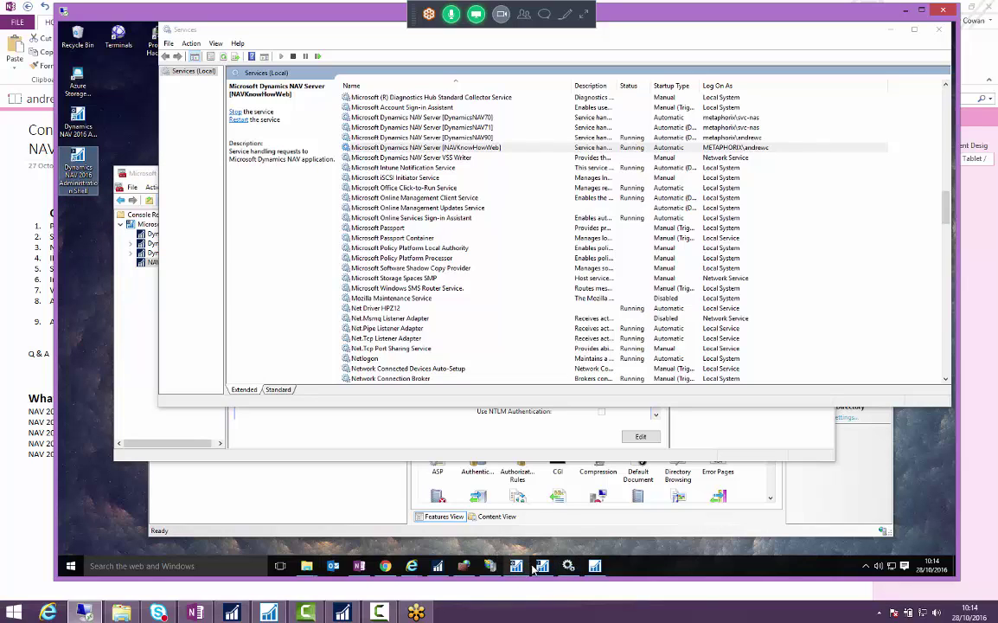
click(376, 526)
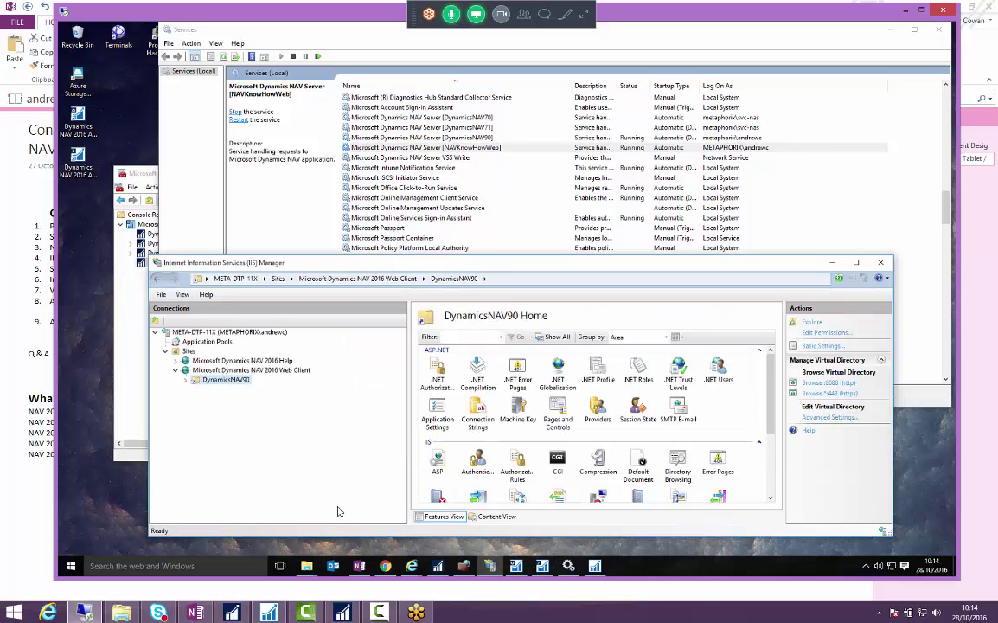
click(545, 567)
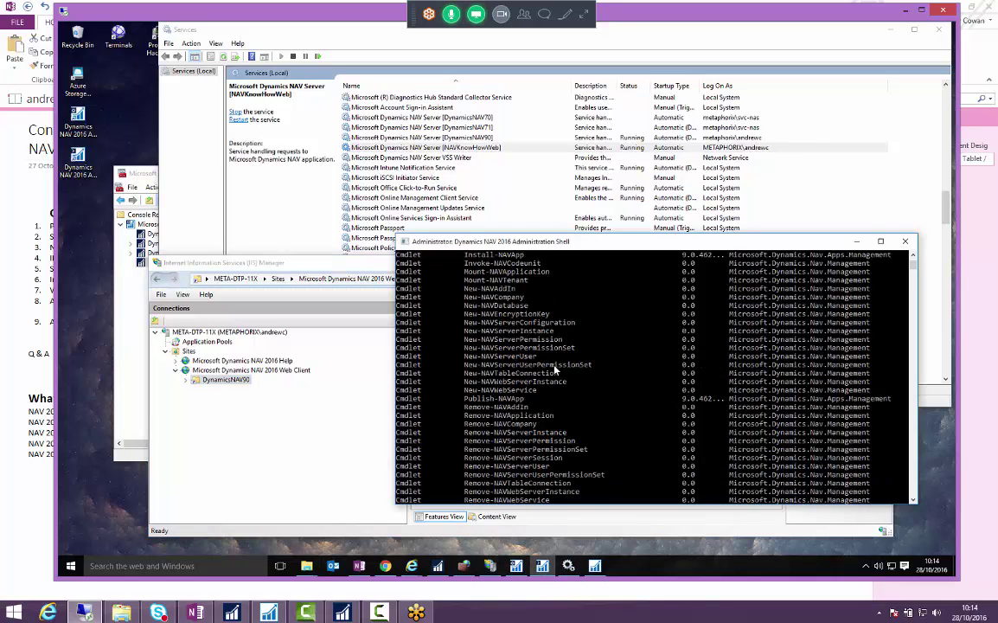
scroll(452, 281, up, 10)
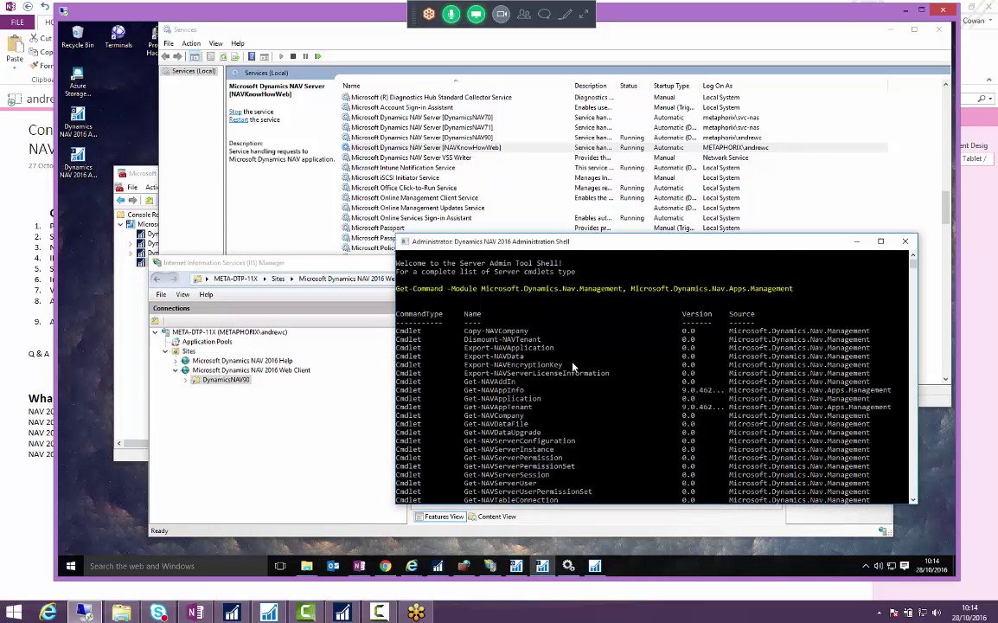
scroll(567, 369, down, 10)
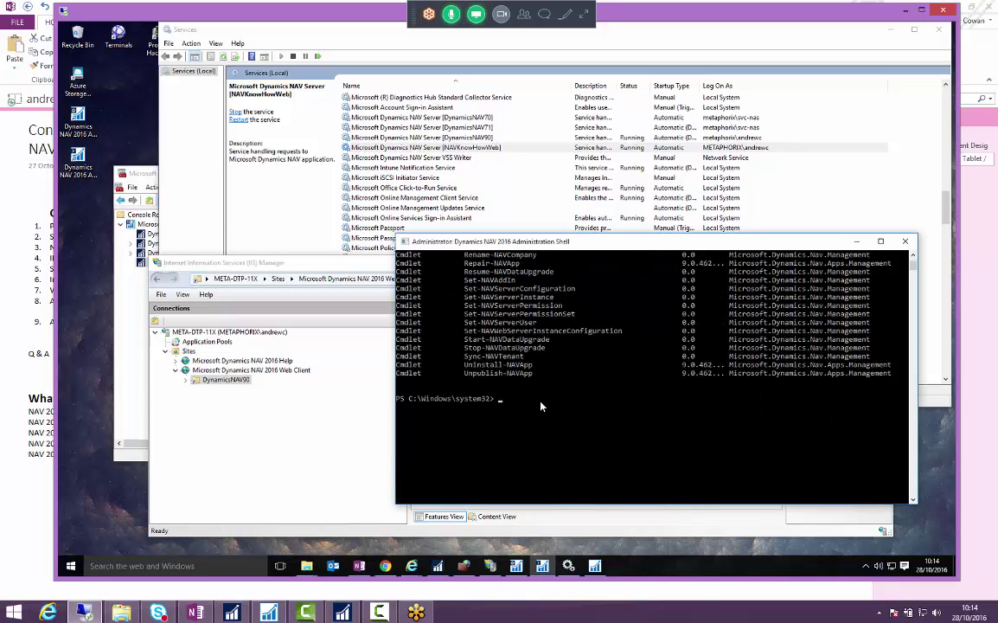
text(new-navwebserverinstance)
click(554, 364)
scroll(536, 351, up, 9)
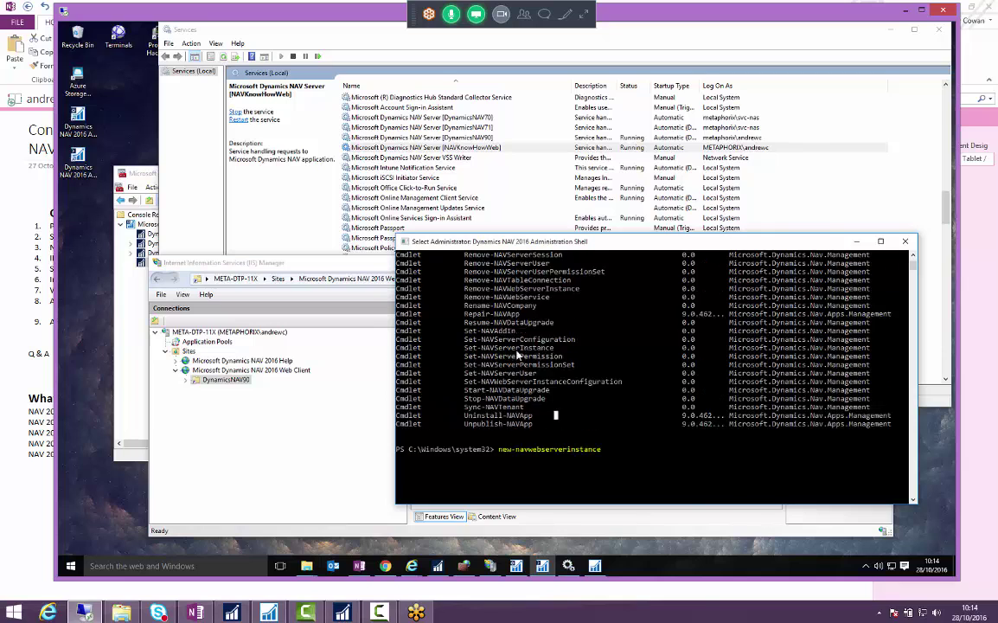
scroll(507, 327, up, 1)
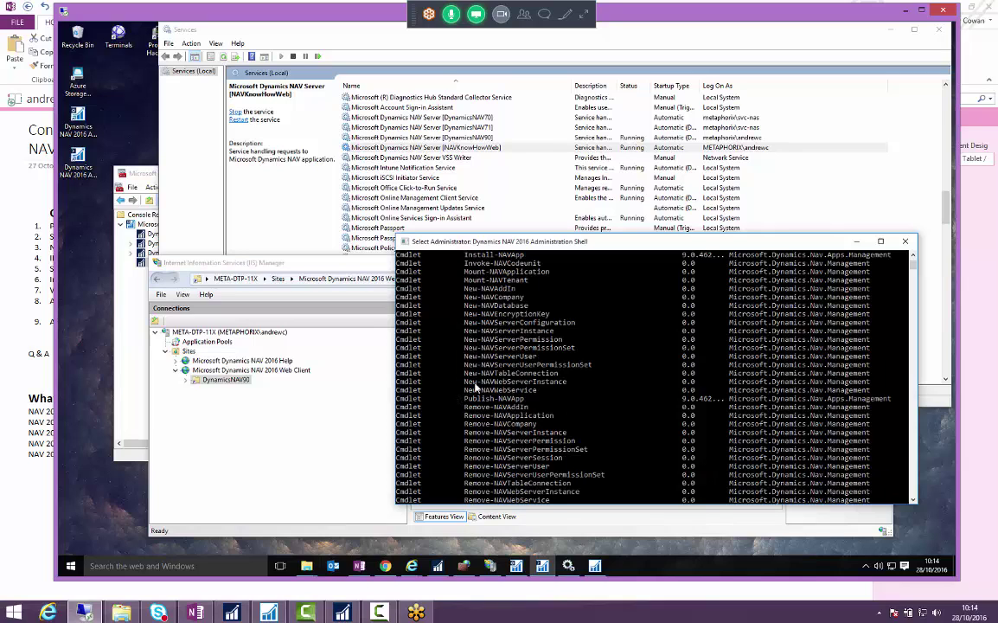
scroll(496, 346, down, 12)
key(Escape)
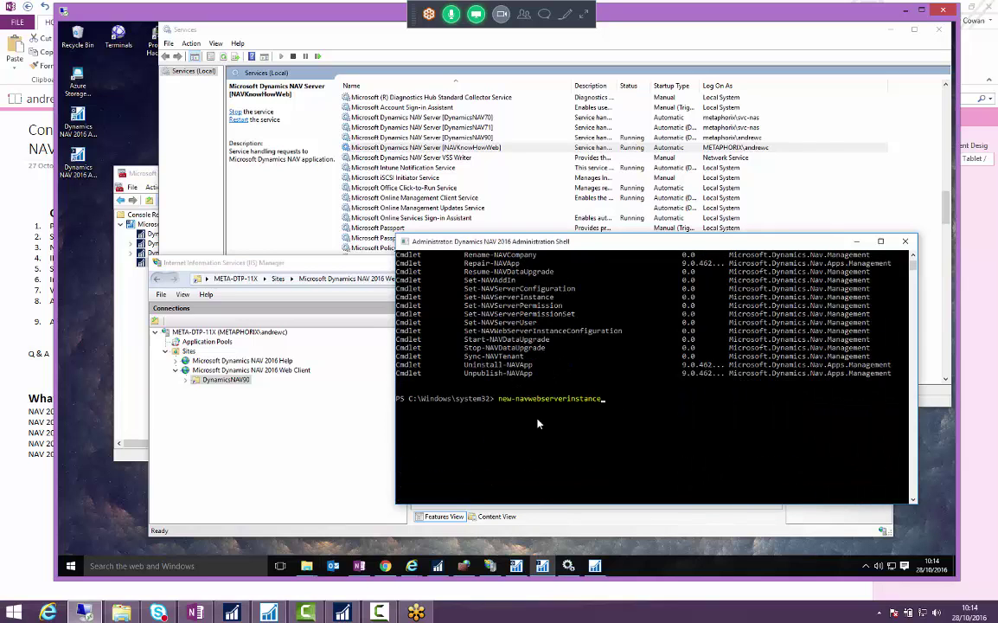
- Run New-NAVWebServerInstance with server localhost and web server instance NavKnowHowWeb
drag(606, 241, 507, 233)
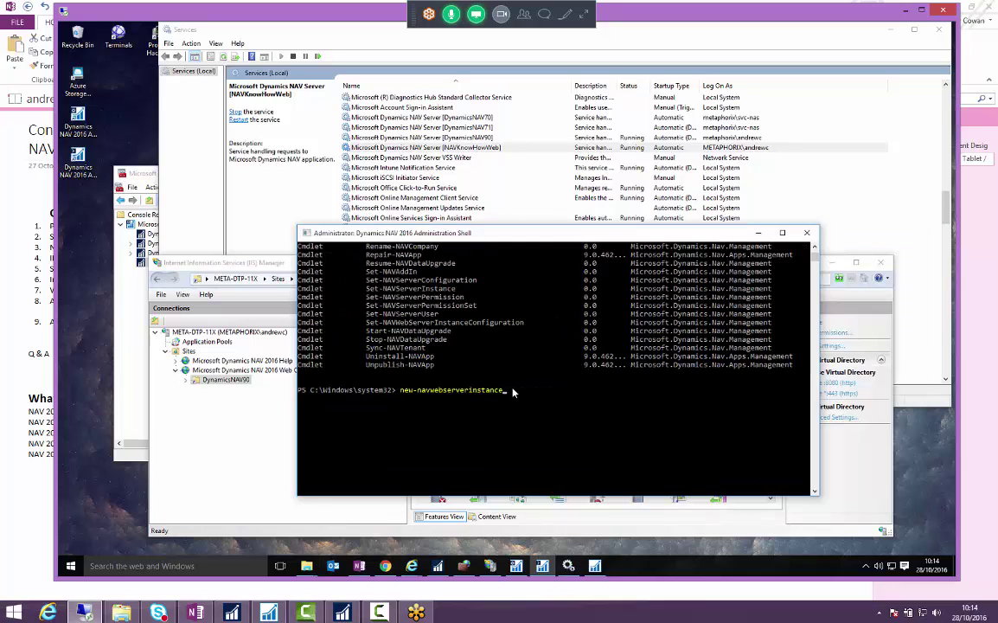
click(508, 398)
key(Escape)
key(Return)
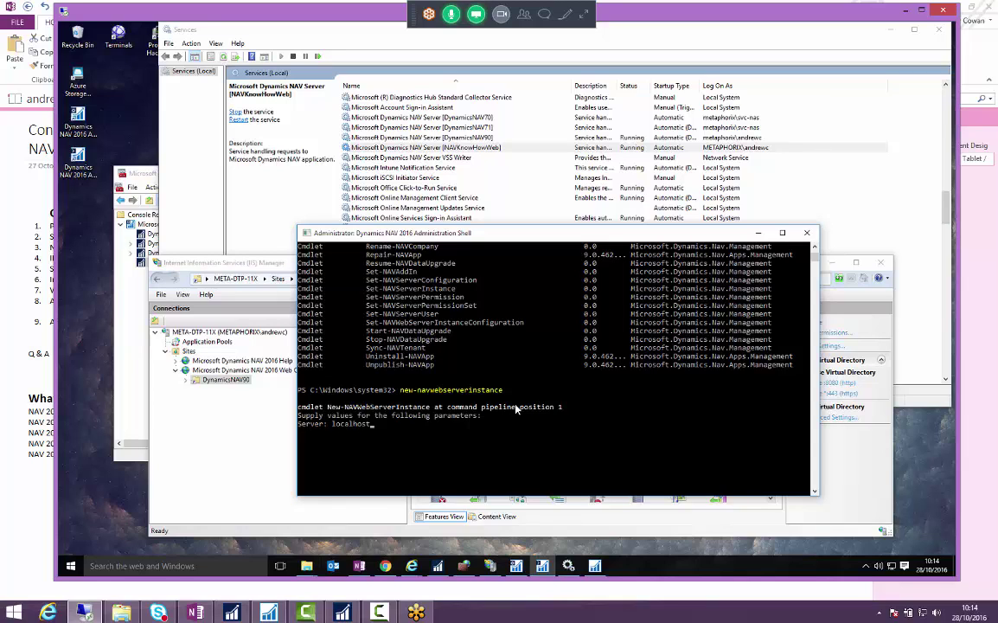
key(Return)
key(Return)
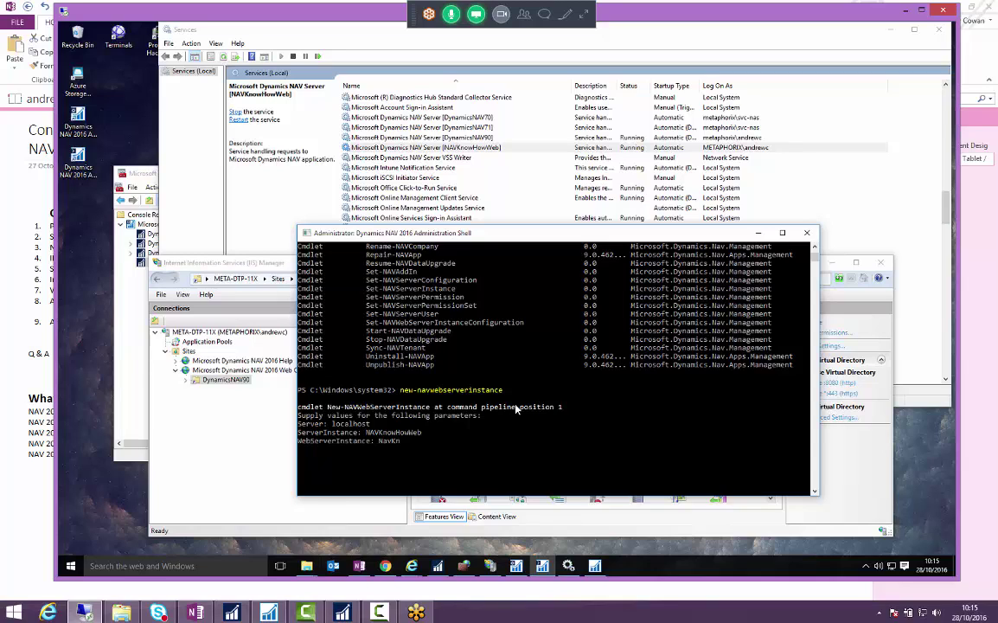
text(NavKnowHowWeb)
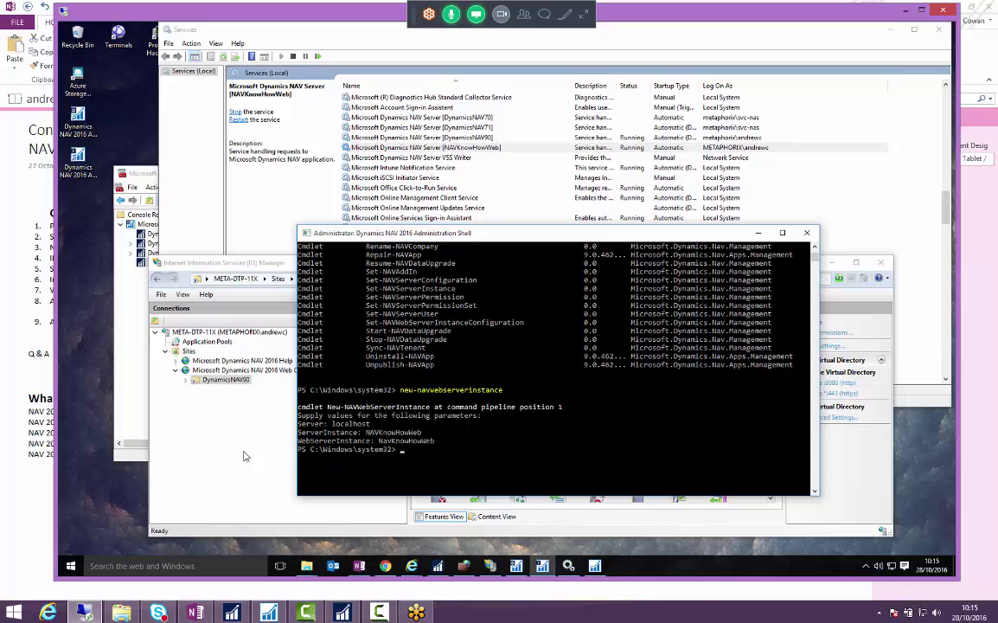
click(195, 391)
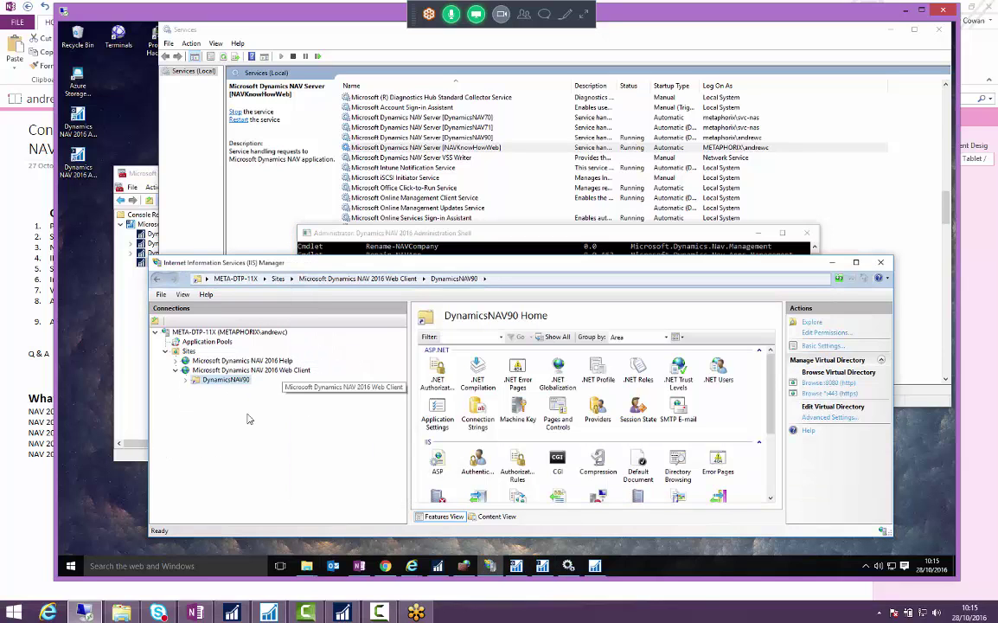
- Refresh the Web Client site and open the NavKnowHowWeb application folder on disk
right_click(198, 370)
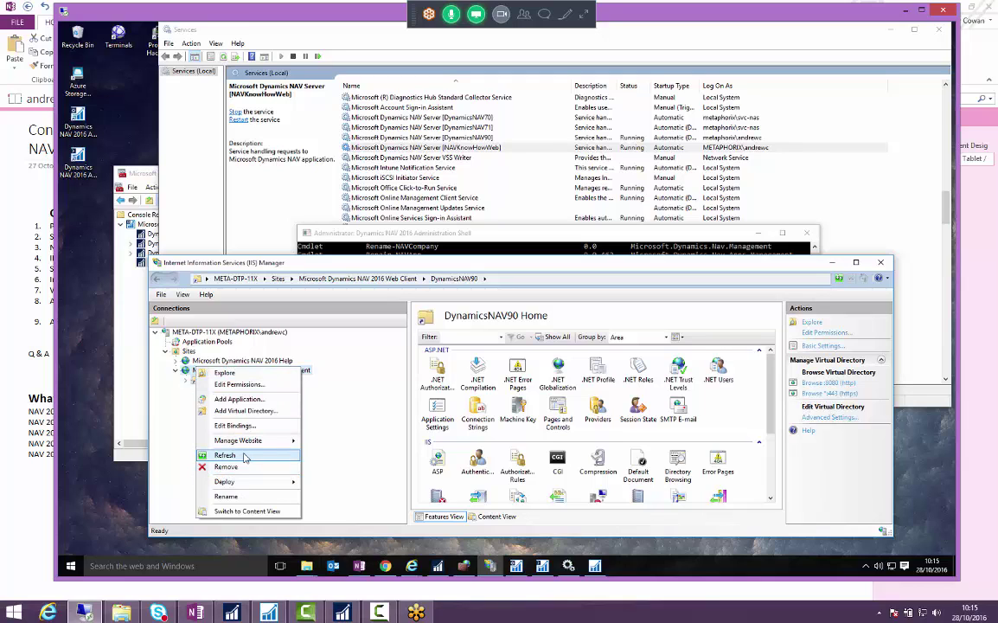
click(244, 457)
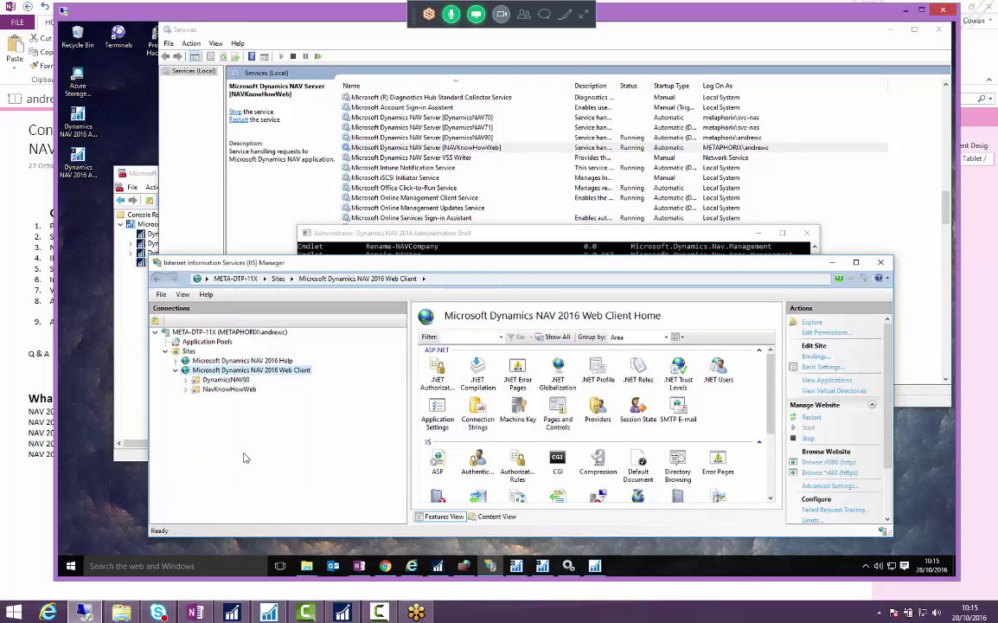
click(200, 392)
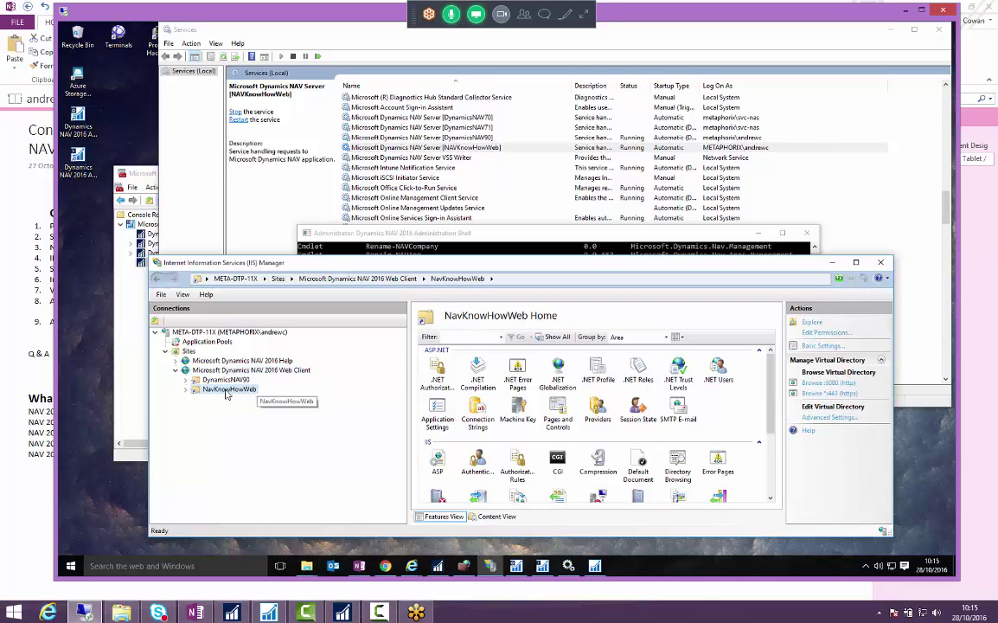
click(812, 322)
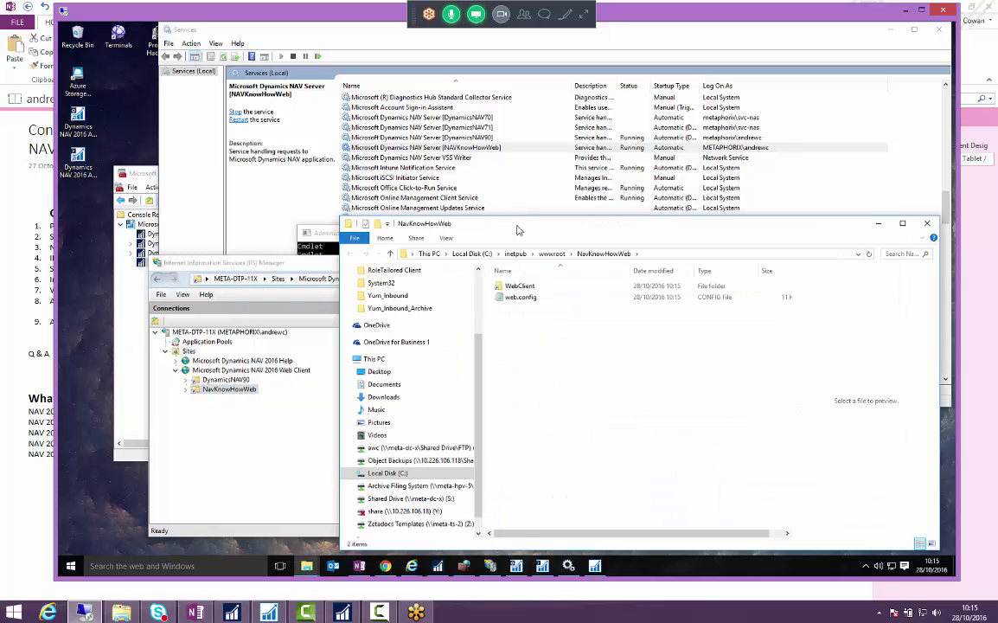
drag(513, 221, 476, 157)
- Open web.config and check ServerInstance NAVKnowHowWeb and ClientServicesPort 7046
double_click(484, 236)
scroll(420, 321, down, 3)
scroll(420, 321, down, 10)
scroll(475, 349, down, 2)
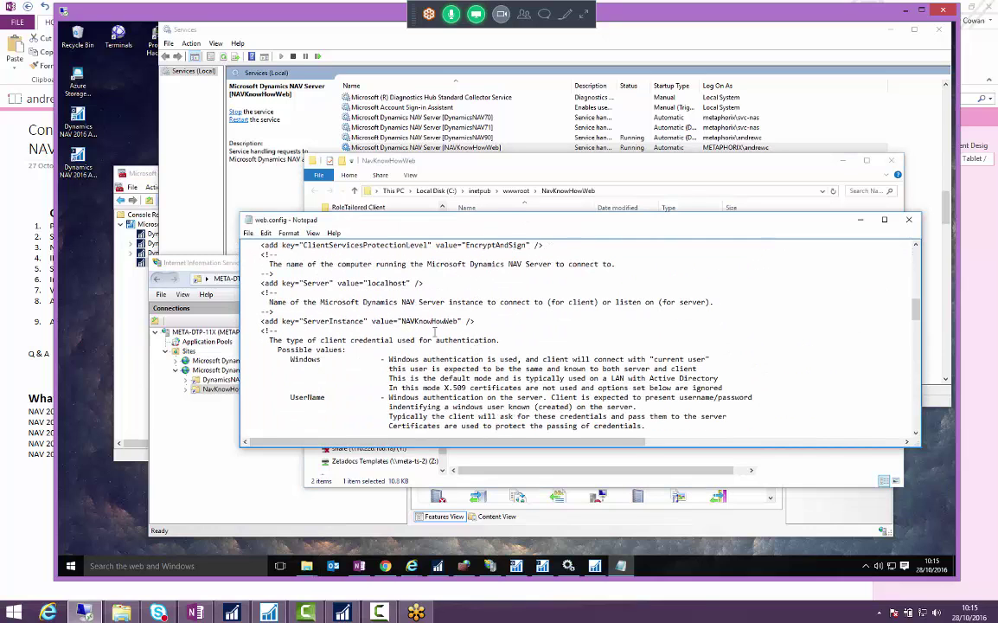
drag(402, 321, 458, 321)
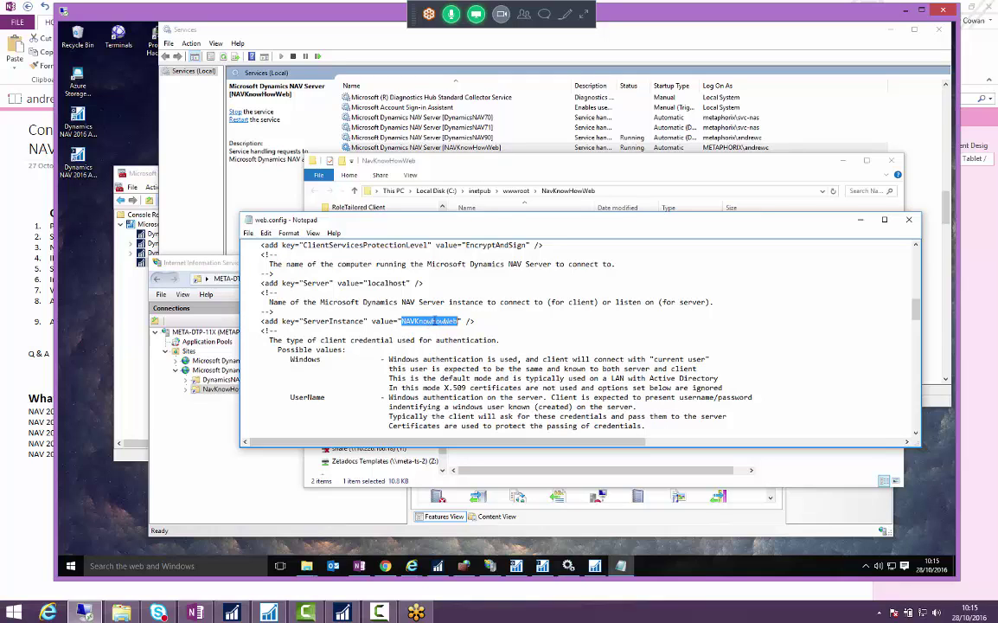
scroll(470, 321, down, 10)
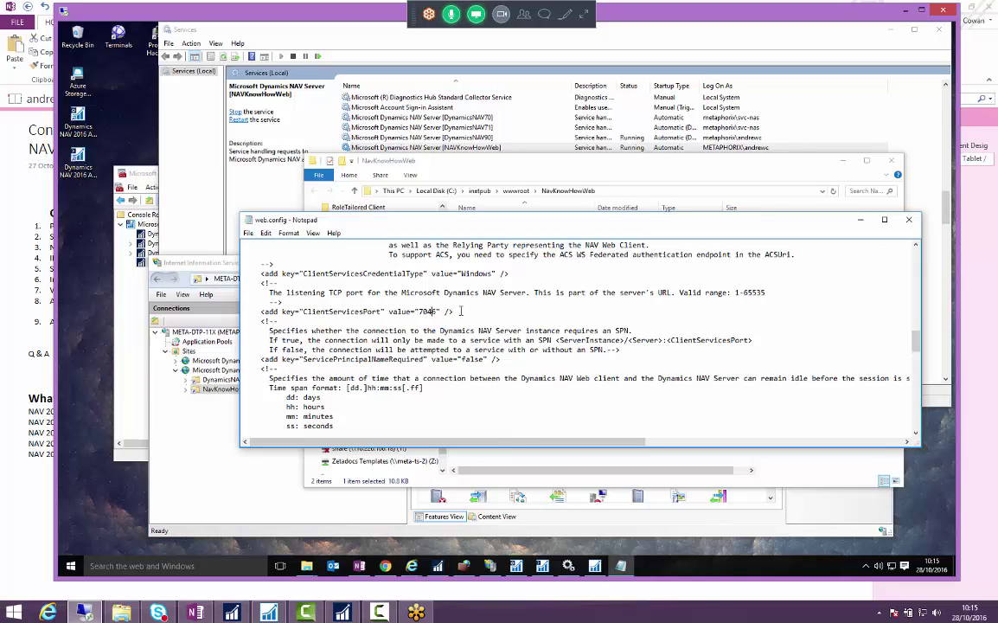
key(shift+Left)
key(shift+Left)
key(shift+Left)
- Show the Development Environment's Database Information to check the navknowhowweb instance on port 50002
click(599, 567)
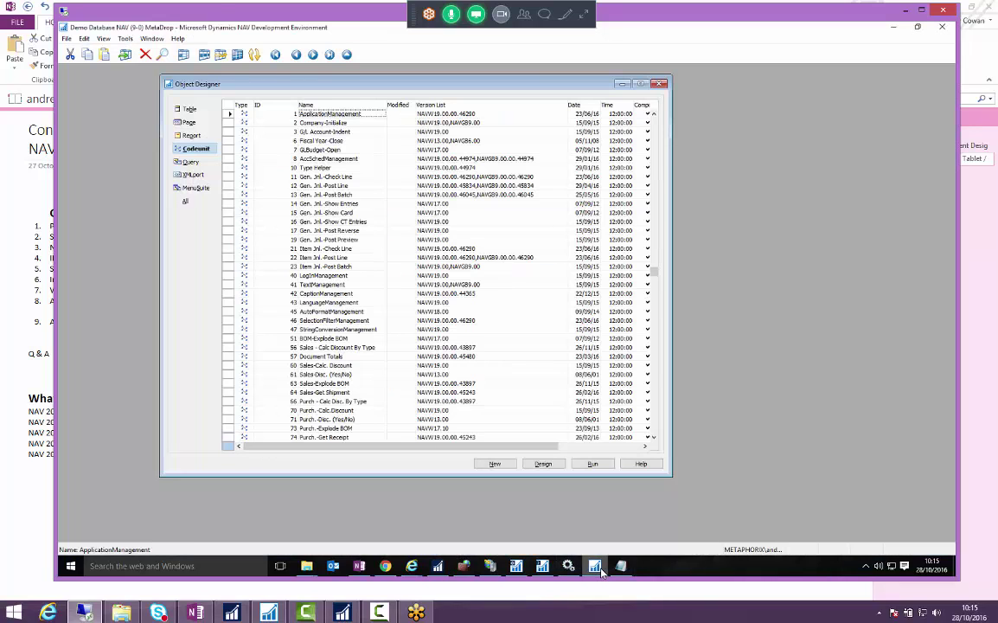
click(64, 38)
mouse_move(97, 166)
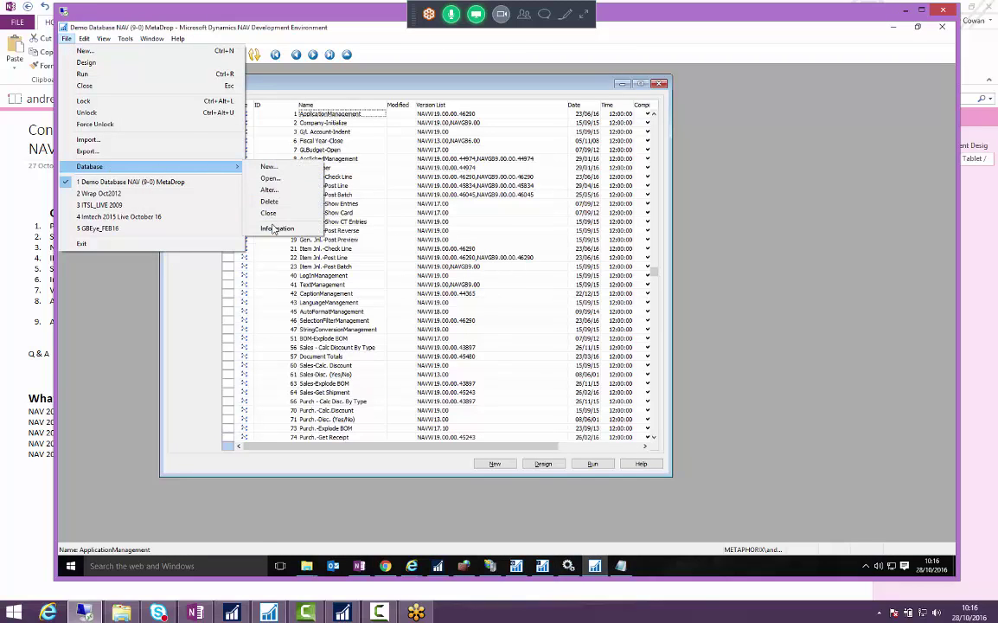
click(275, 229)
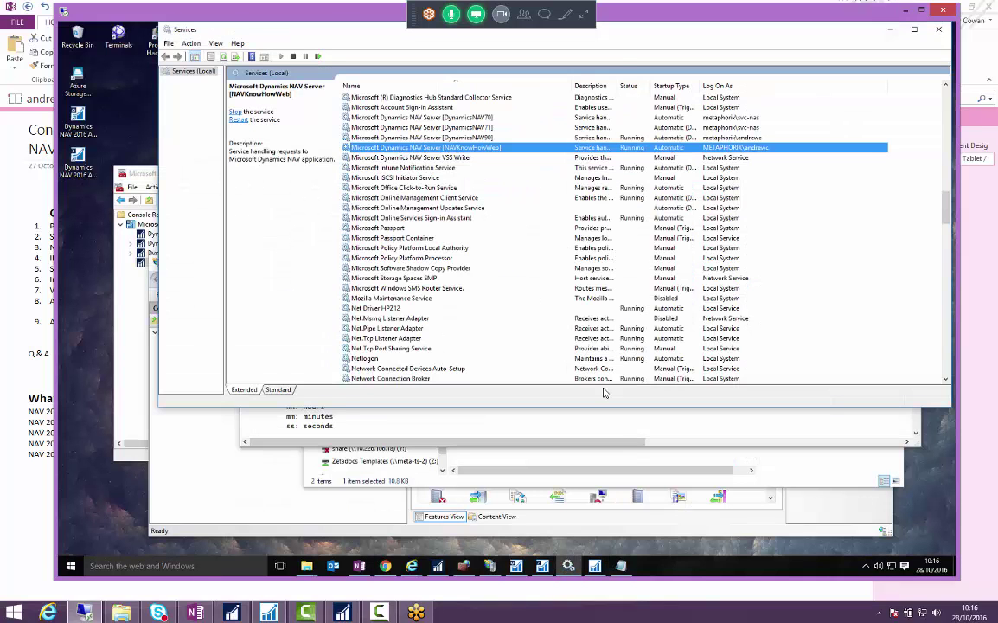
- Enter 50002 in web.config and save the copy to the Desktop as an all-files type
click(568, 424)
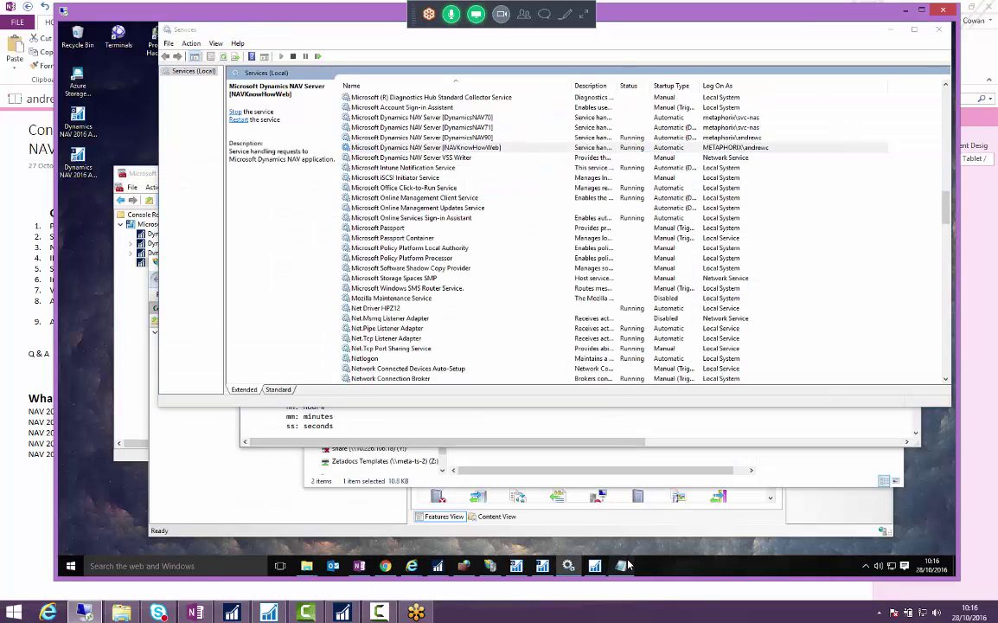
text(50002" />)
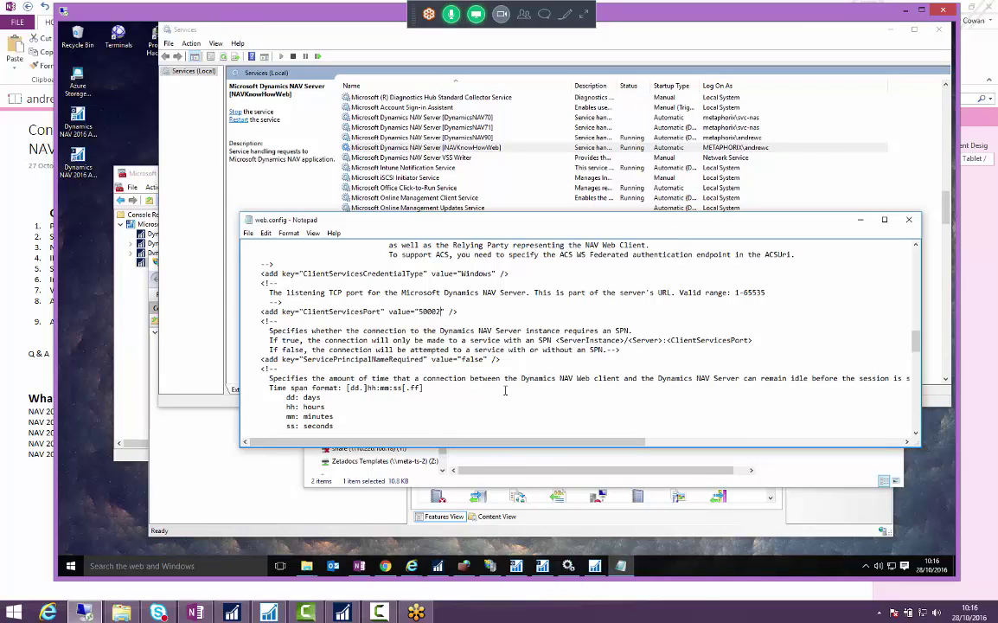
key(ctrl+s)
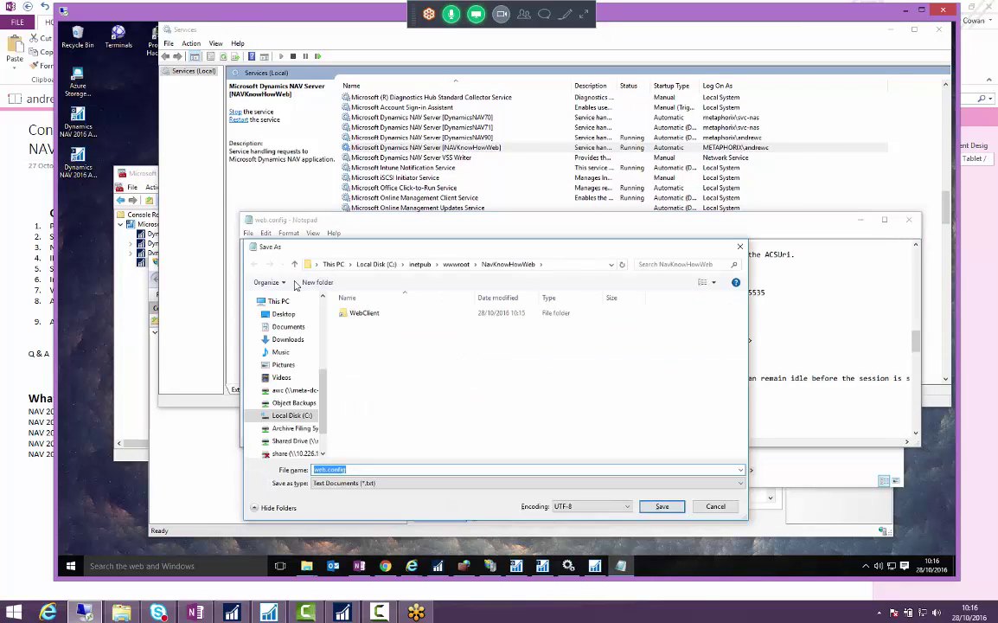
click(284, 314)
click(357, 483)
click(337, 494)
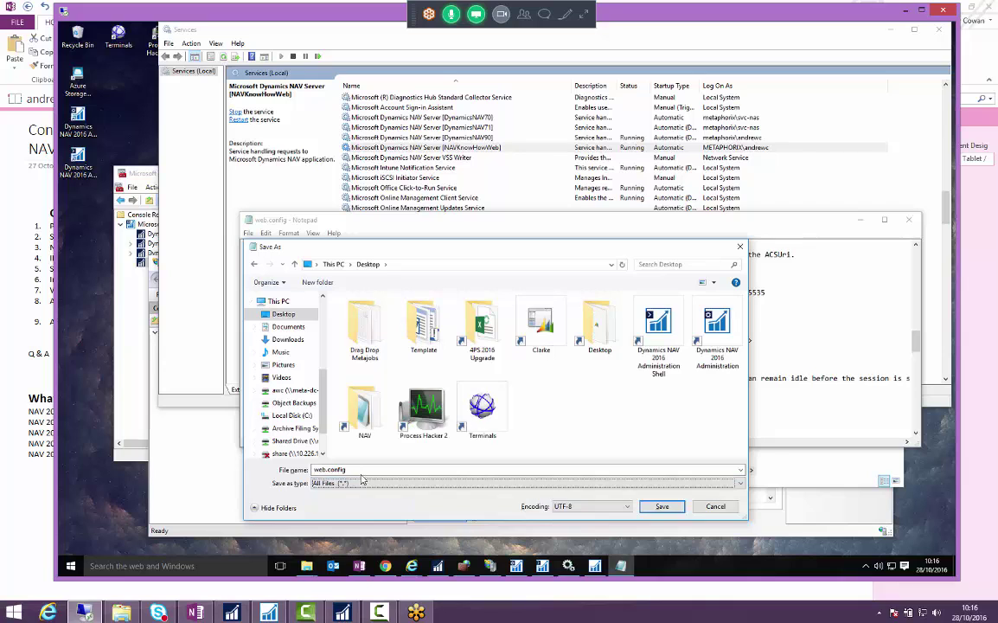
click(662, 506)
click(909, 219)
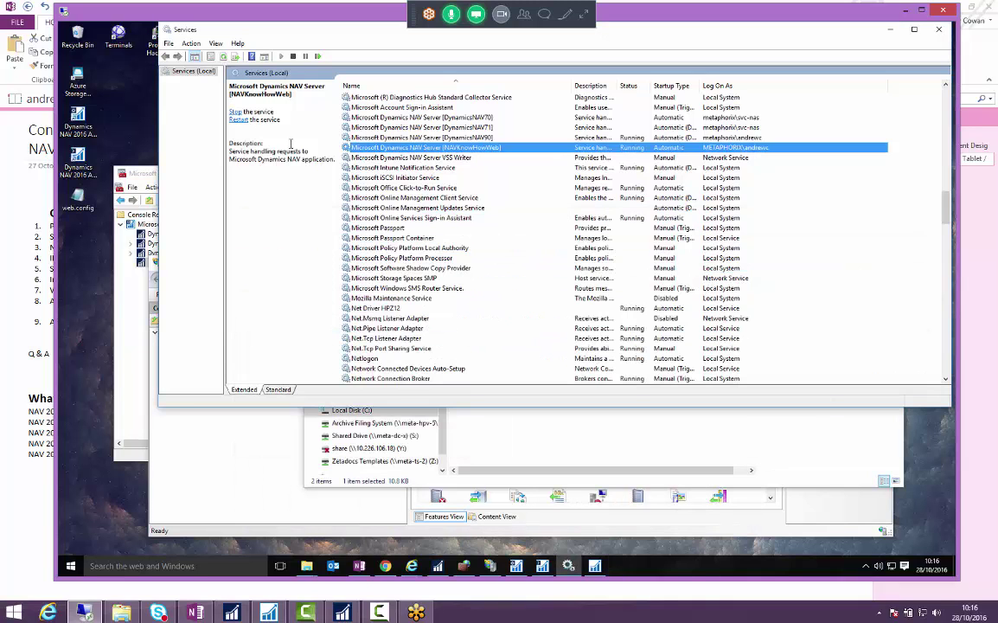
- Paste the Desktop web.config into the NavKnowHowWeb folder, replacing the original with administrator permission
click(77, 205)
mouse_move(306, 567)
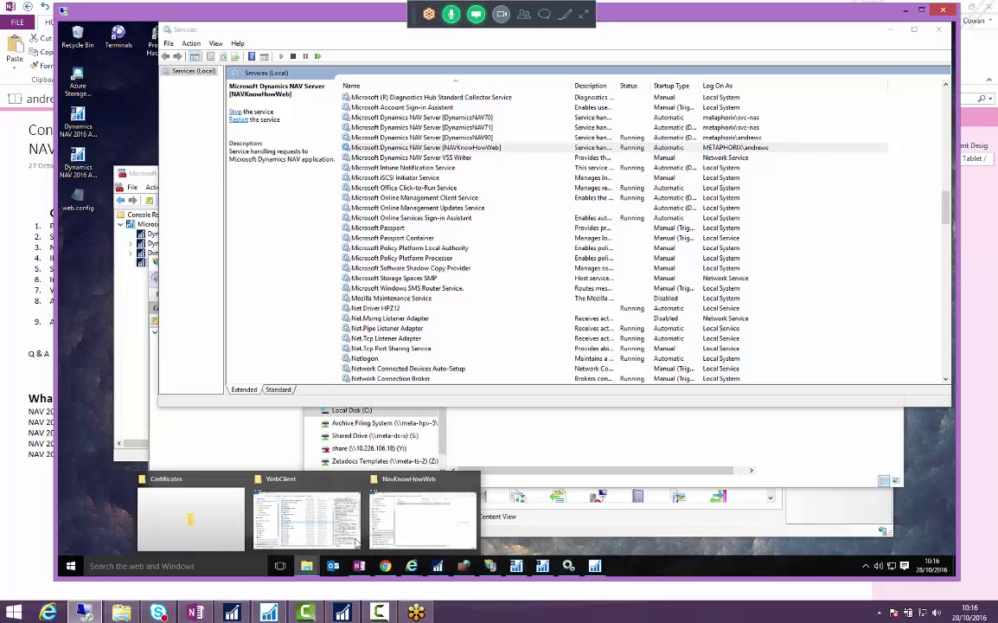
click(395, 478)
key(ctrl+v)
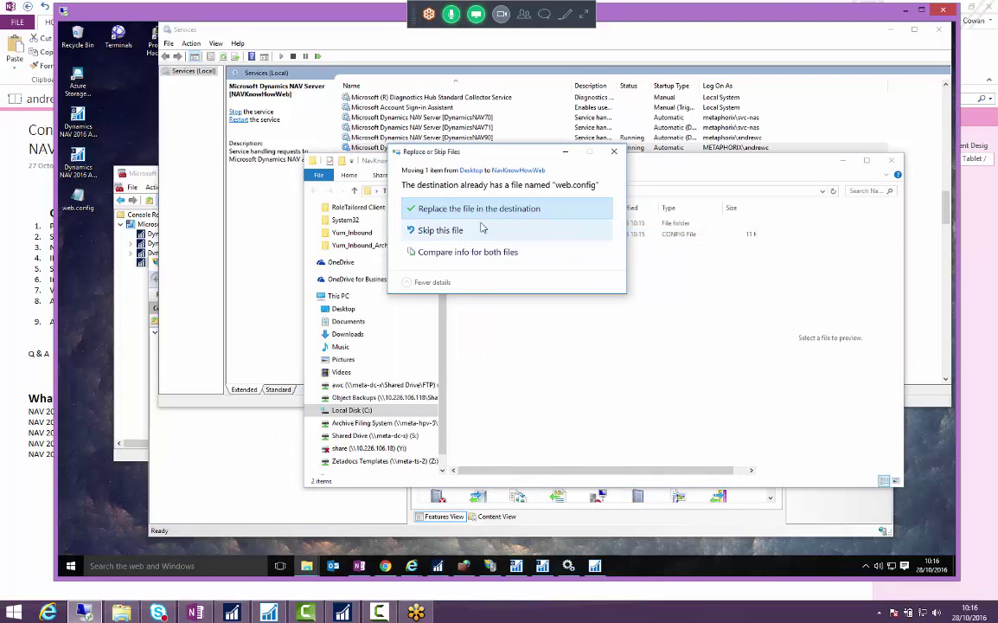
click(479, 212)
click(497, 227)
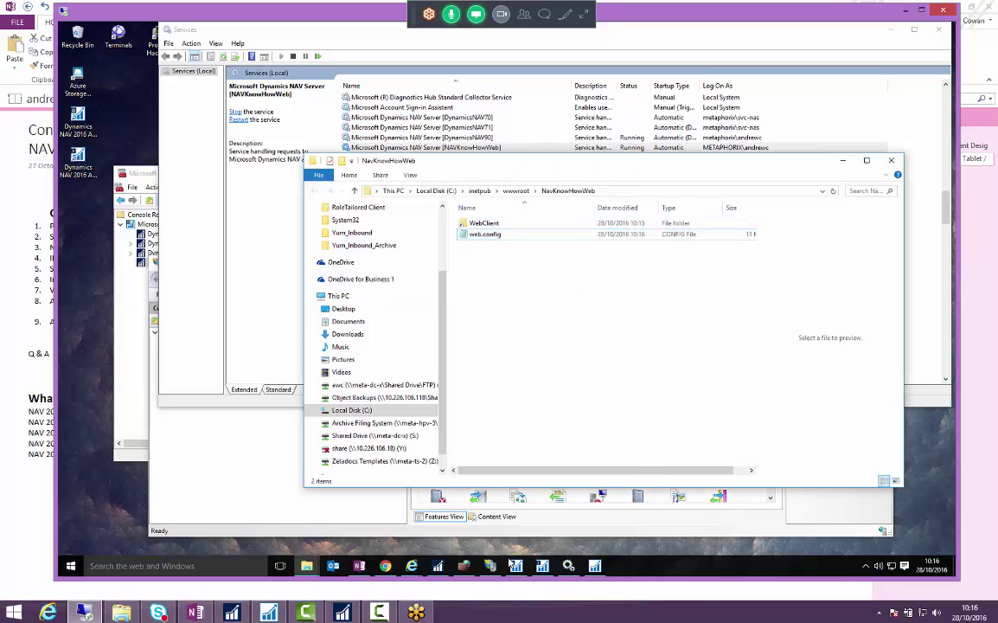
- Browse the NavKnowHowWeb application under the NAV 2016 Web Client site over https port 443
click(448, 512)
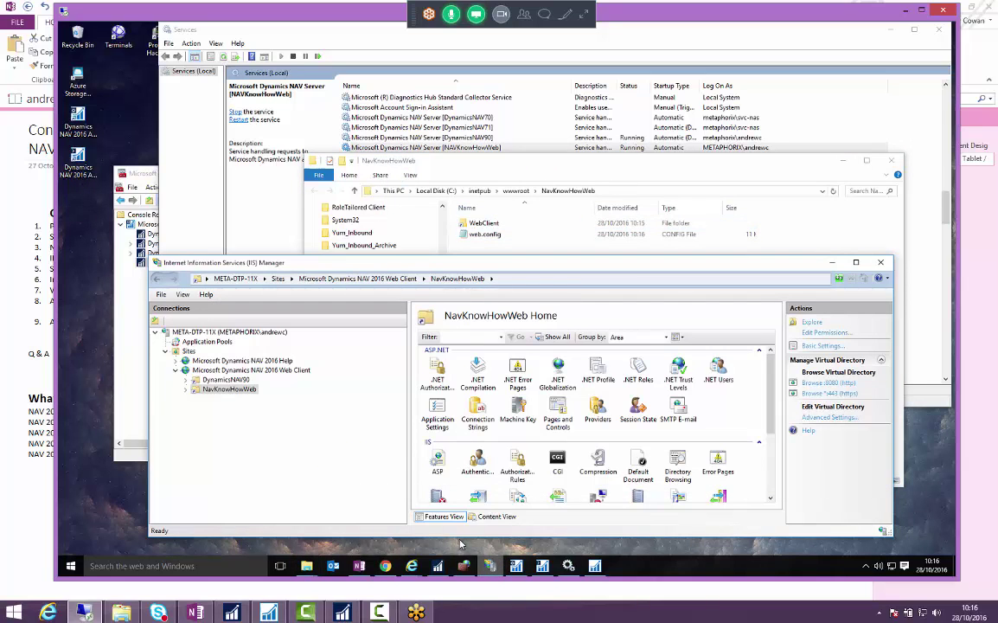
click(214, 370)
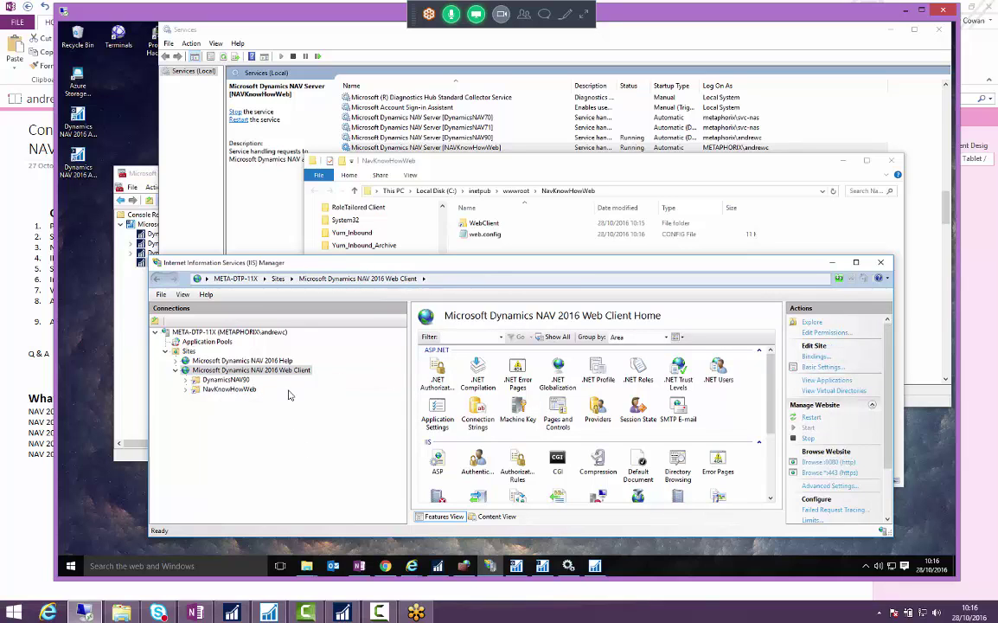
click(230, 389)
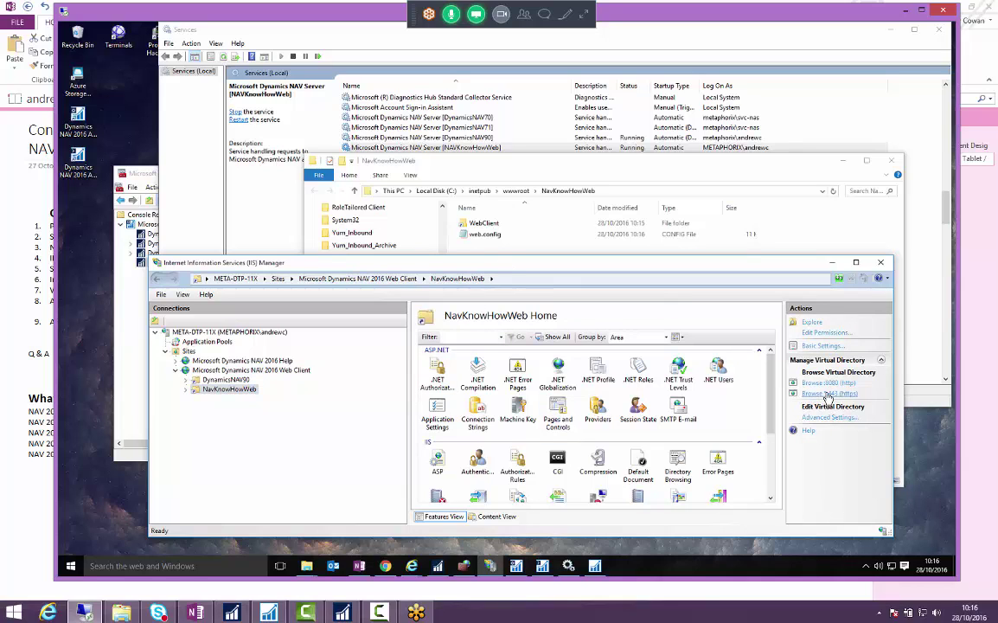
click(828, 394)
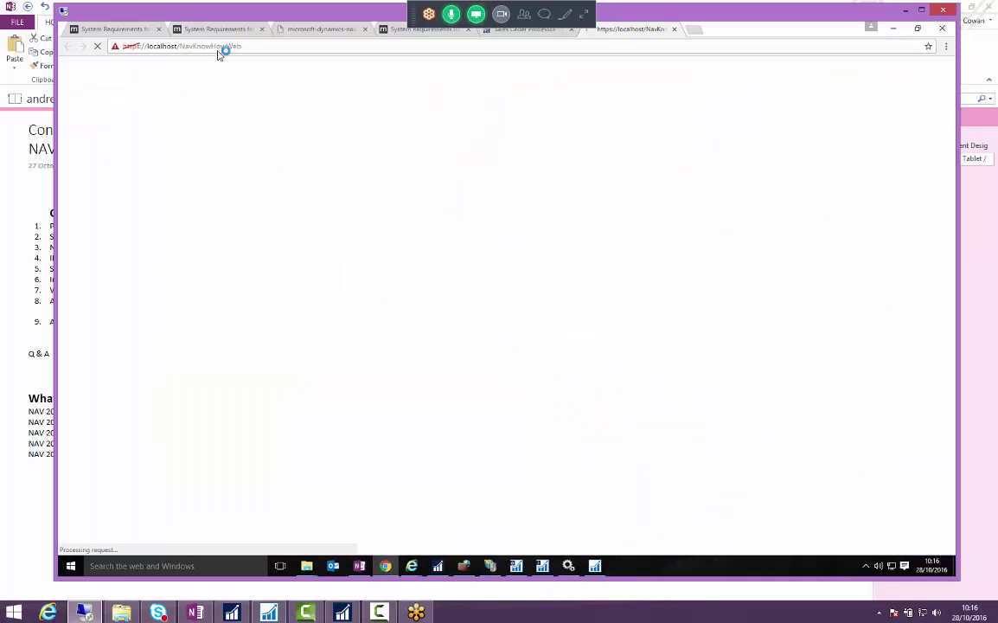
- Swap localhost for meta-dtp-11x.metaphorix.co.uk in the address, load it, and copy the URL
click(189, 46)
click(195, 47)
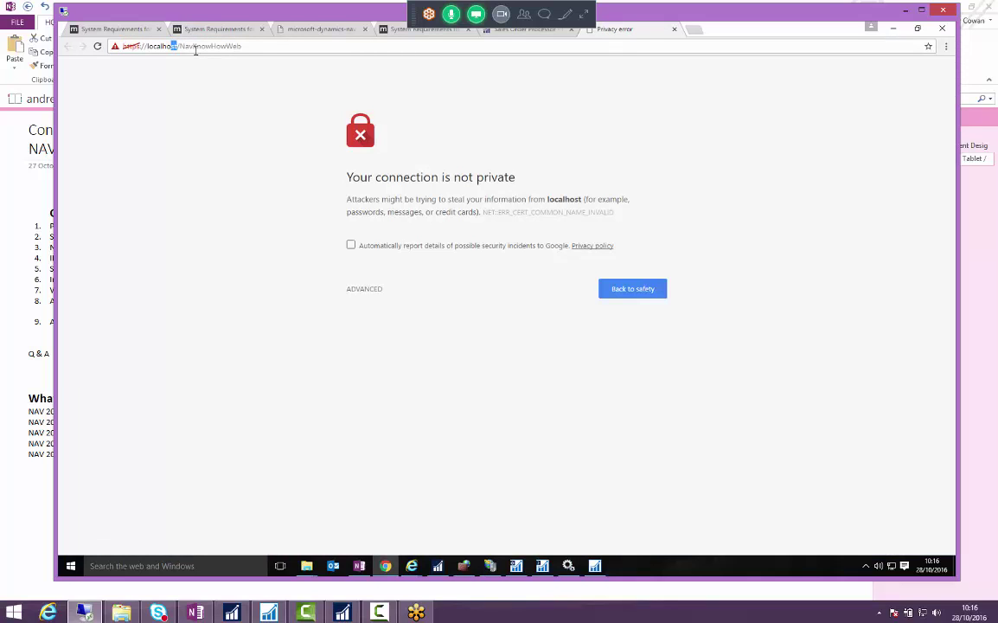
key(shift+Left)
key(shift+Left)
key(shift+Left)
key(shift+Left)
key(shift+Left)
text(meta-dtp-11x)
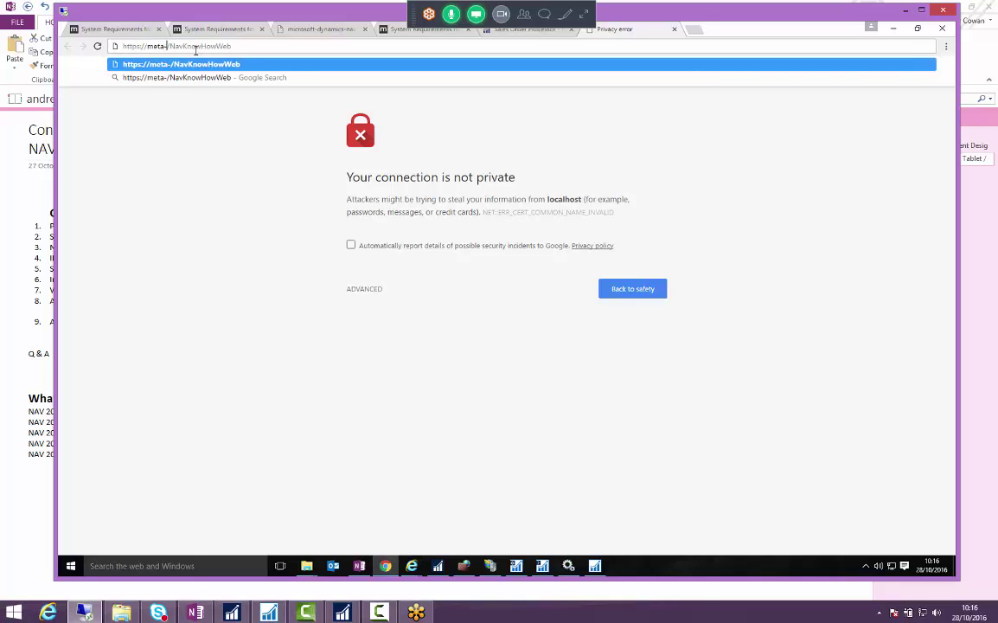
text(.metaphorix.co.uk)
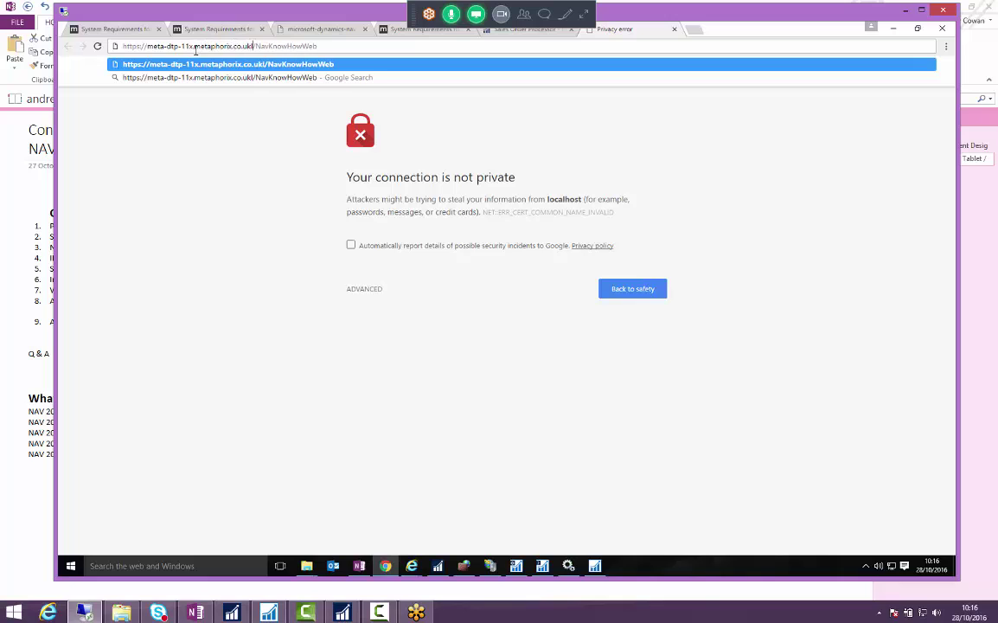
key(Return)
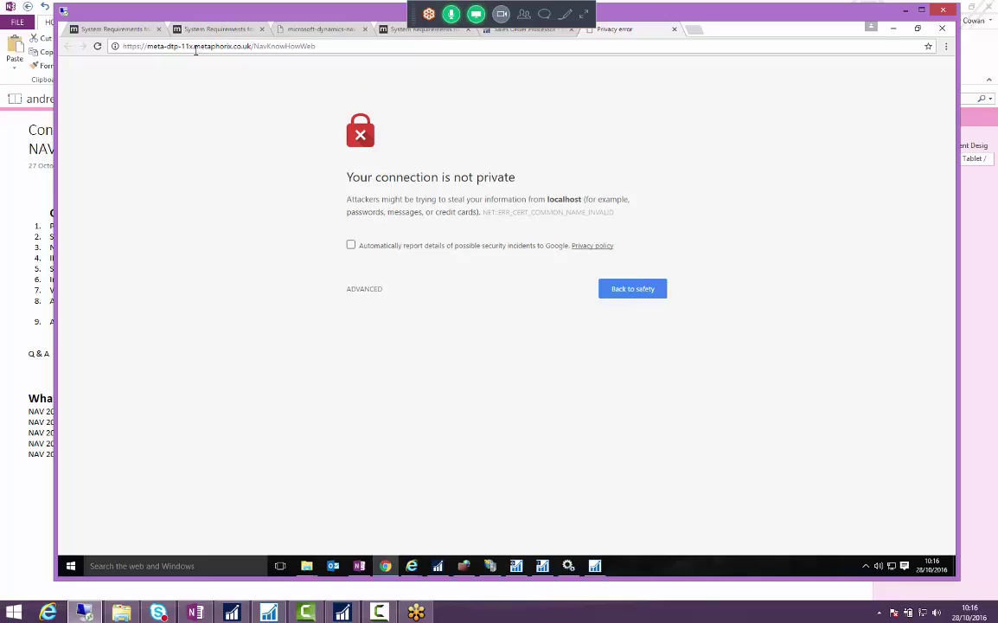
click(196, 49)
key(Return)
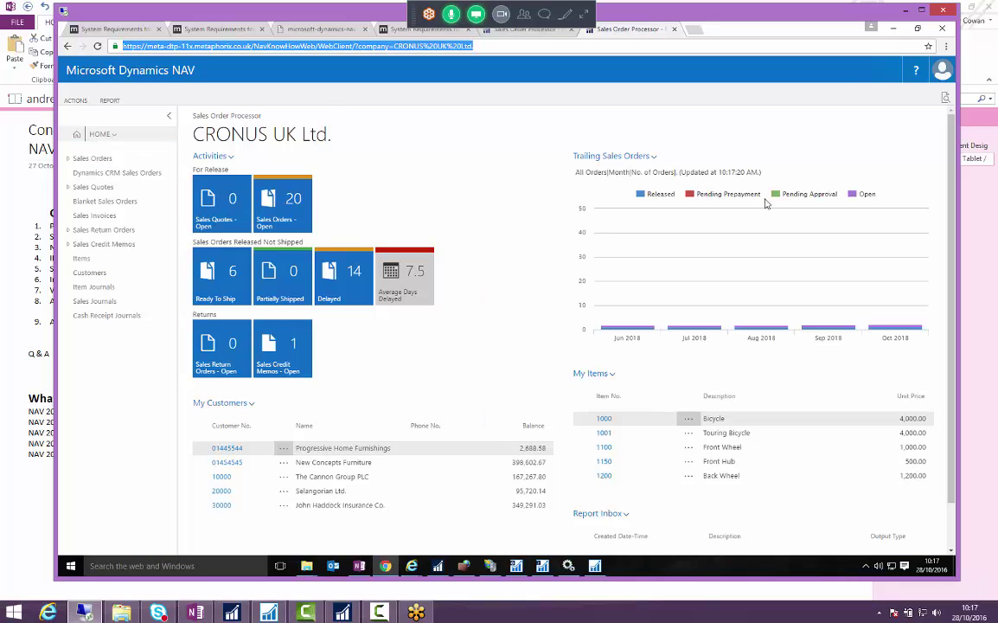
- Open Server Certificates from the META-DTP-11X server node's home features in IIS Manager
click(890, 31)
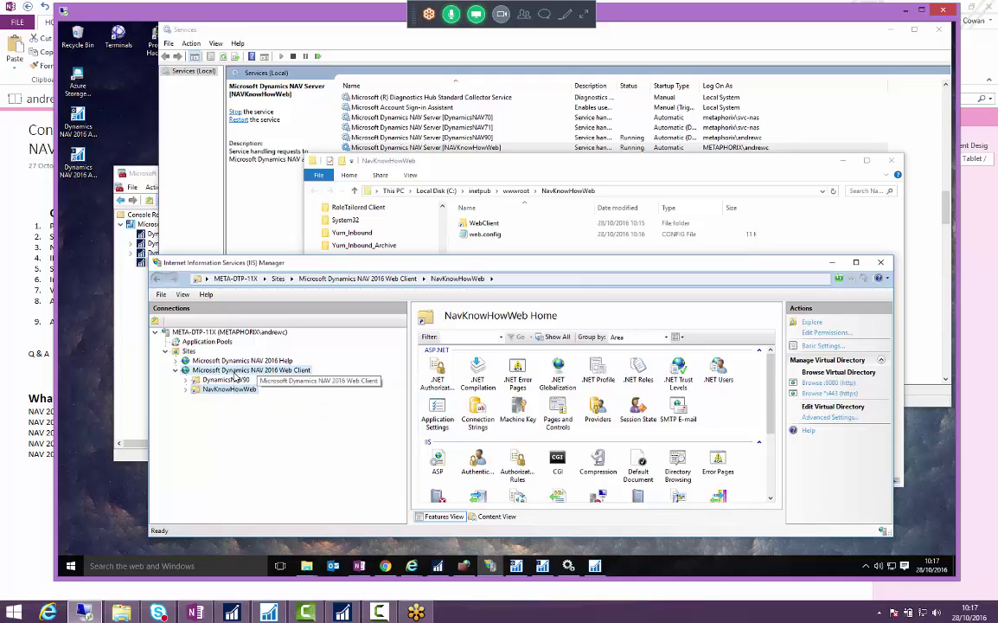
click(247, 371)
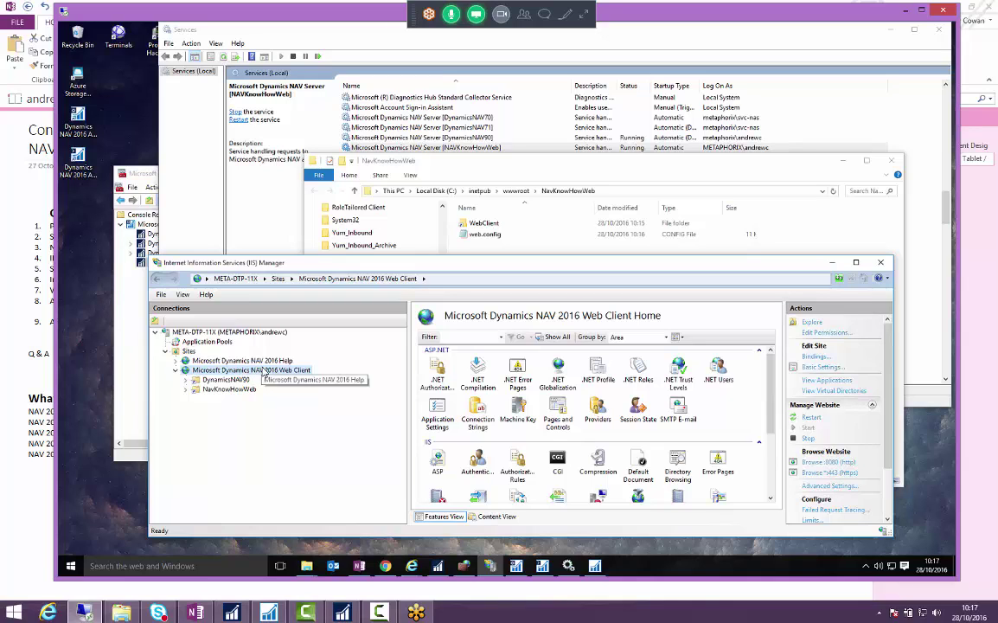
click(197, 332)
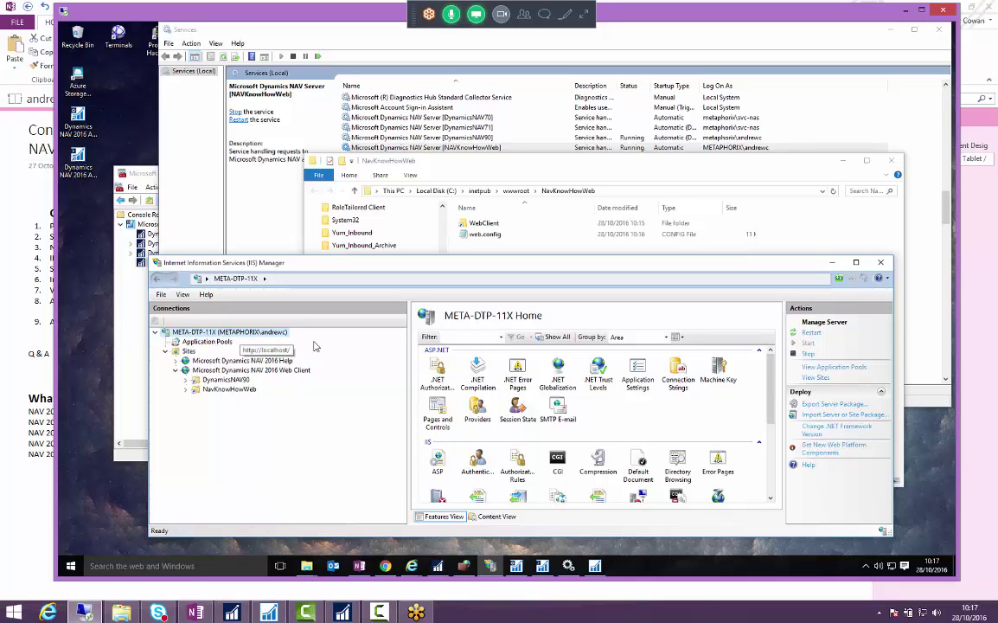
scroll(638, 402, down, 5)
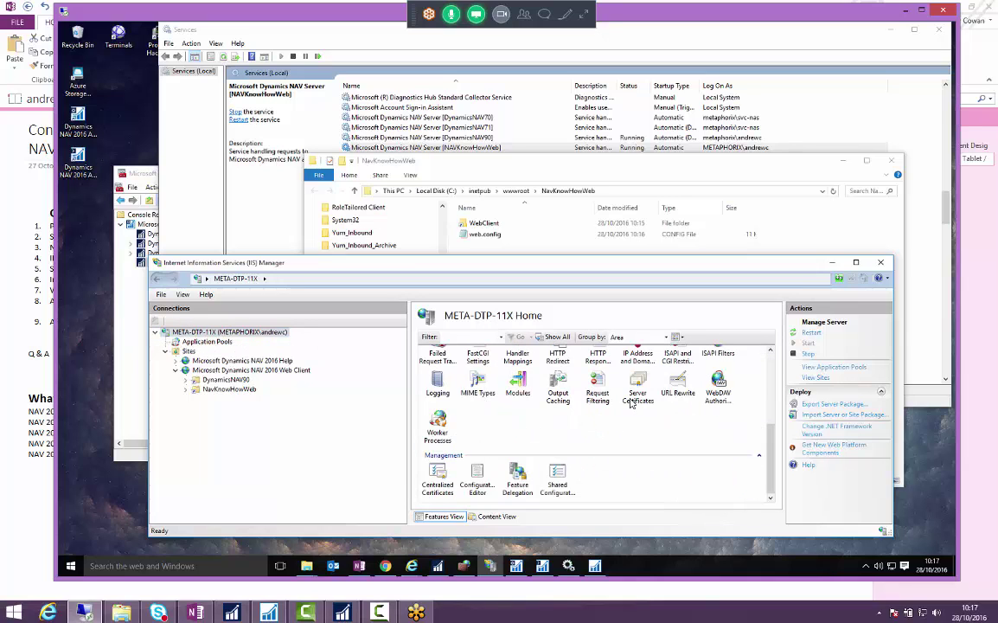
click(637, 396)
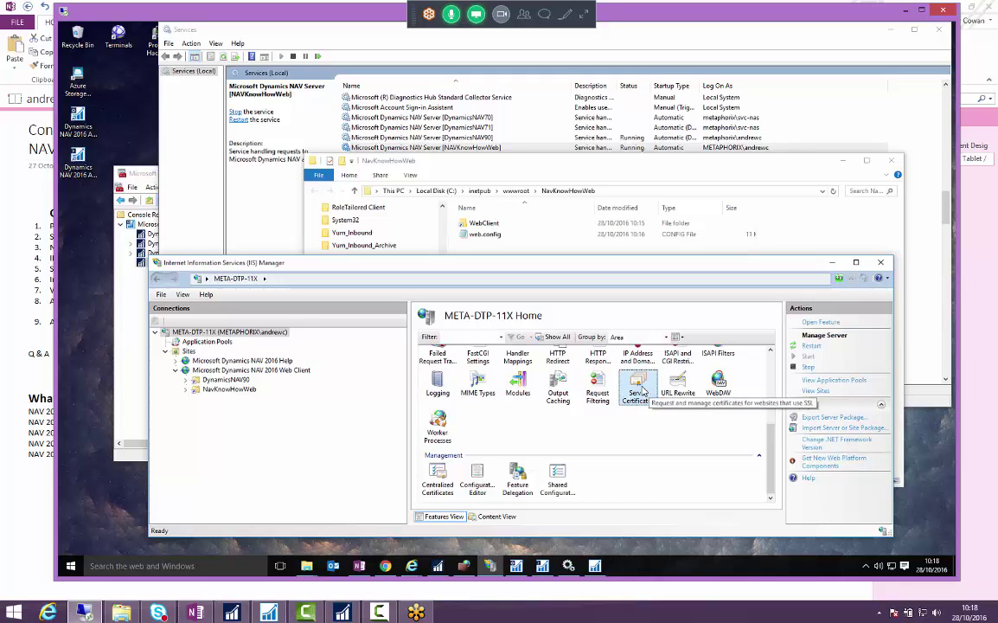
double_click(649, 394)
click(517, 377)
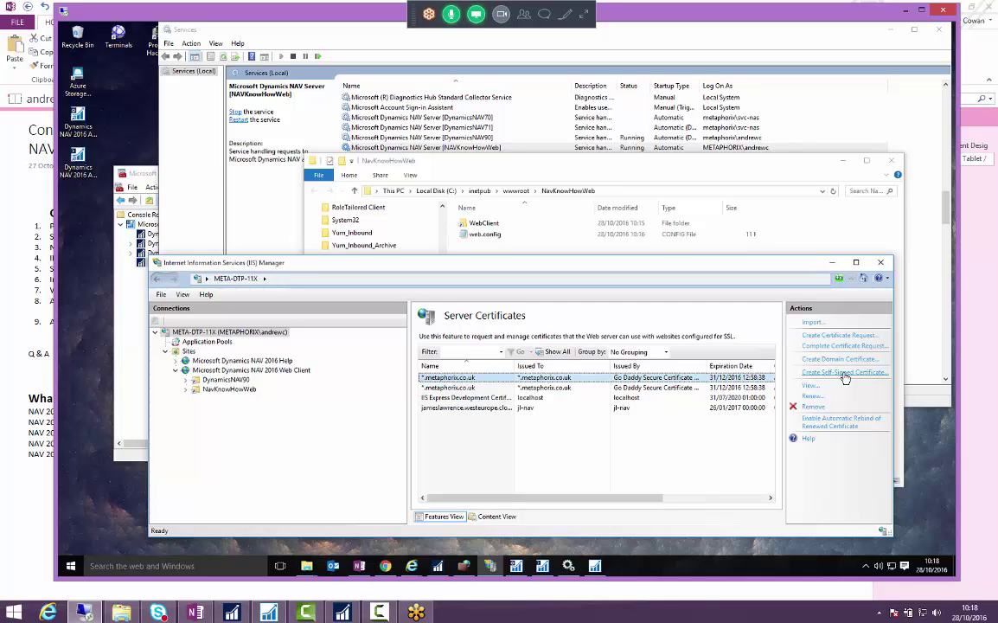
click(553, 388)
click(554, 378)
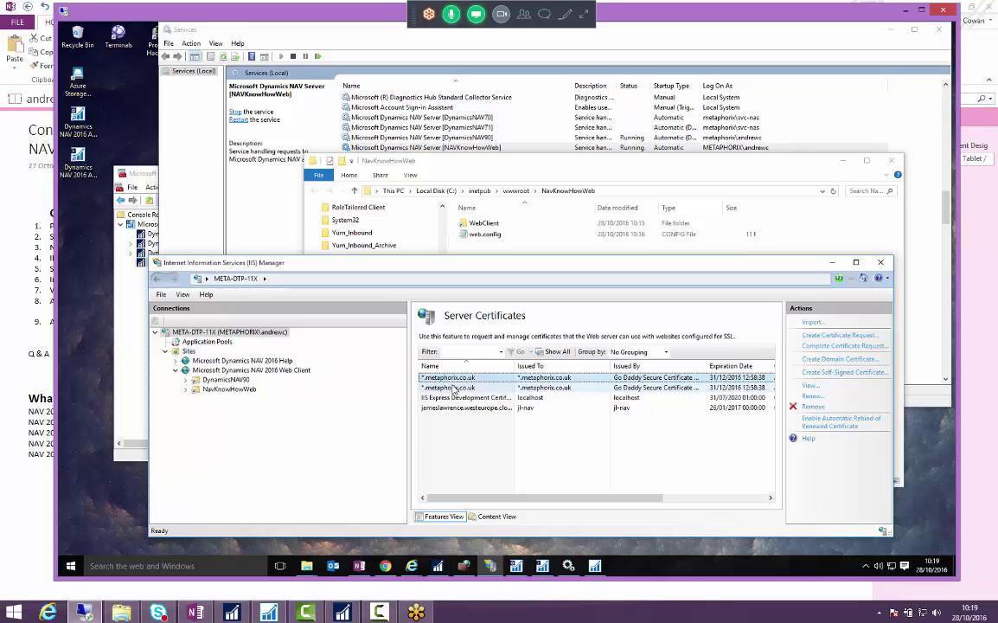
click(424, 378)
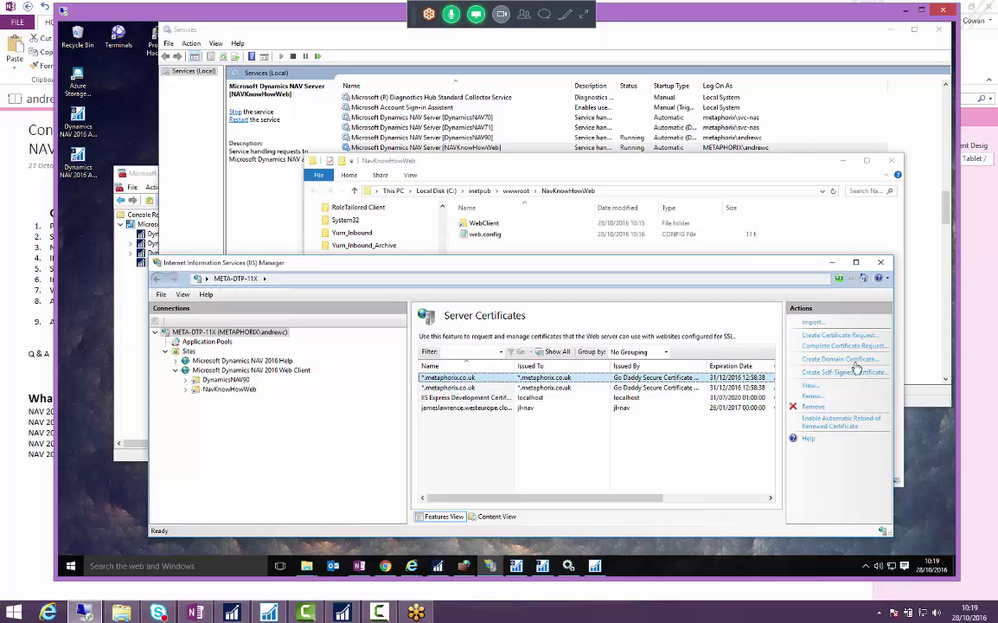
- Cancel the certificate import and open the NAV 2016 Web Client site's bindings list
click(814, 323)
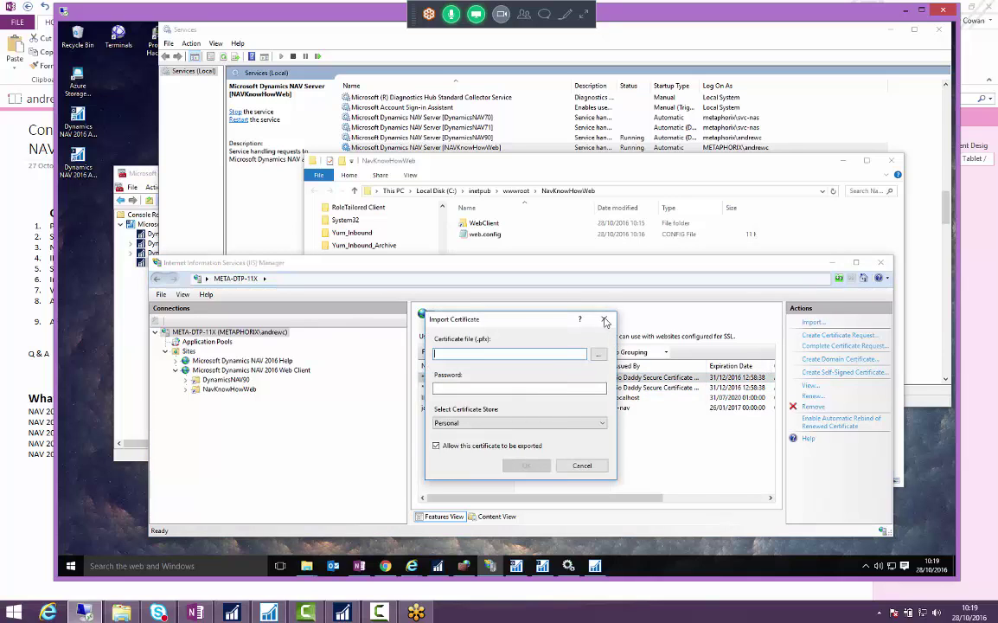
click(604, 318)
click(202, 371)
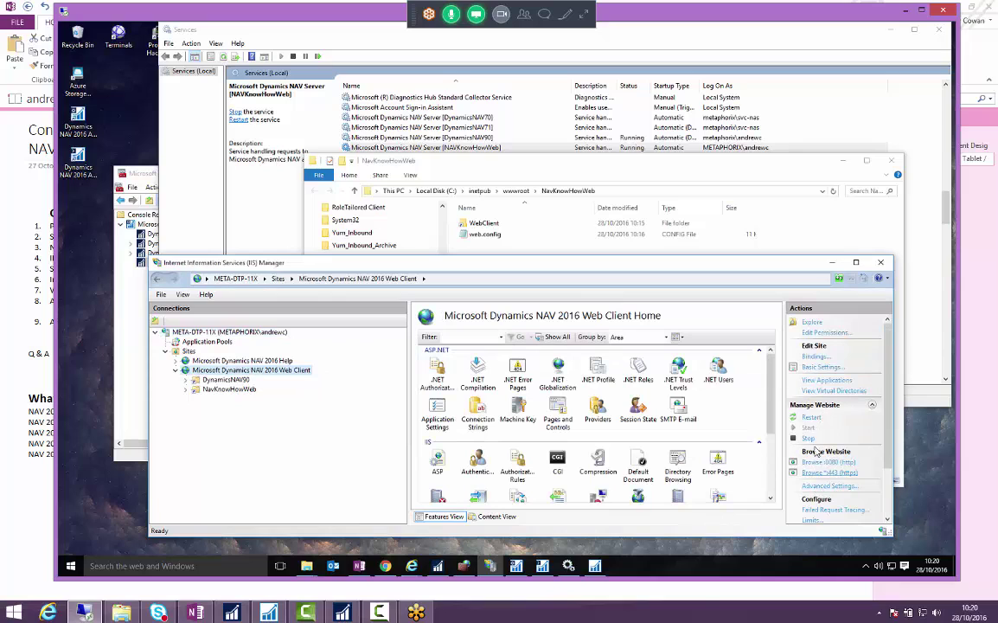
click(816, 357)
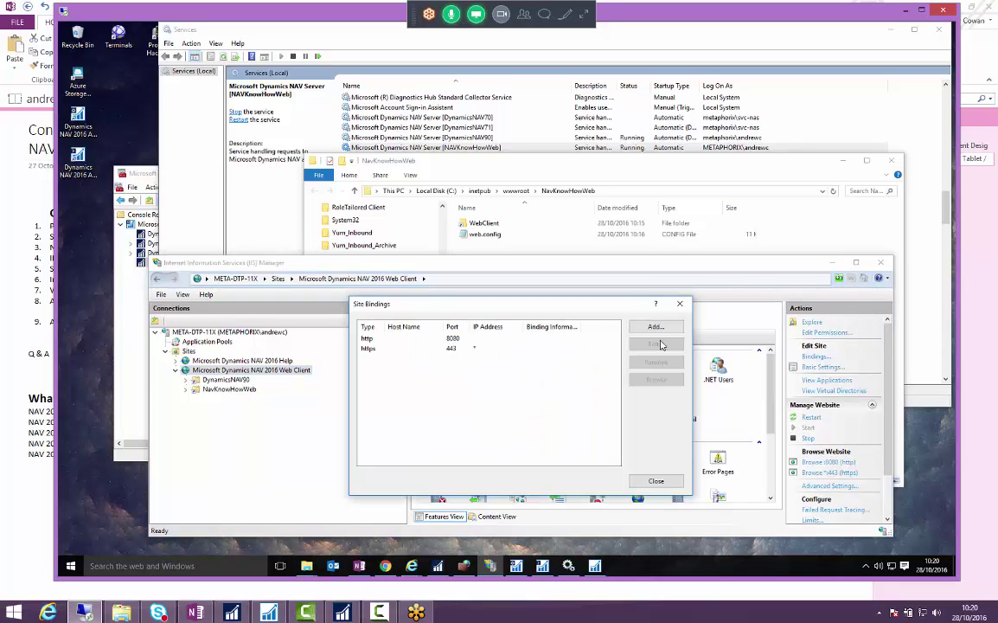
click(375, 351)
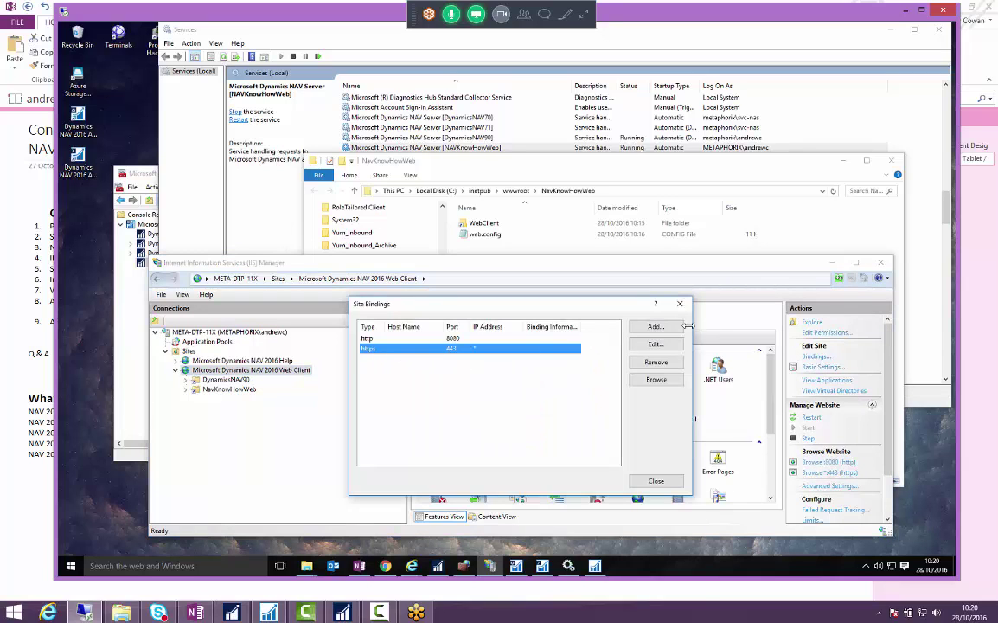
click(656, 326)
click(418, 351)
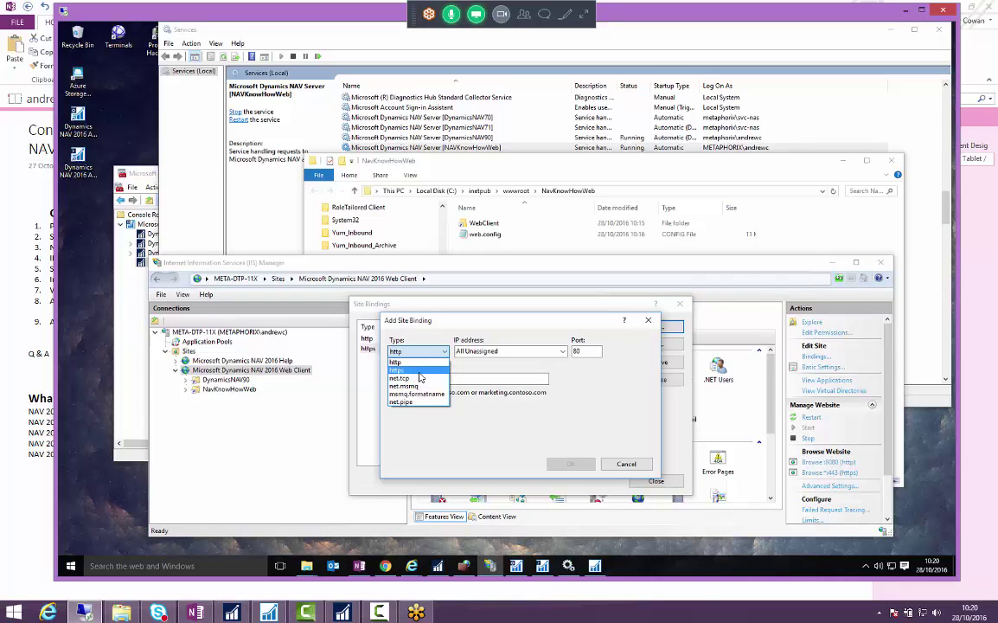
click(419, 370)
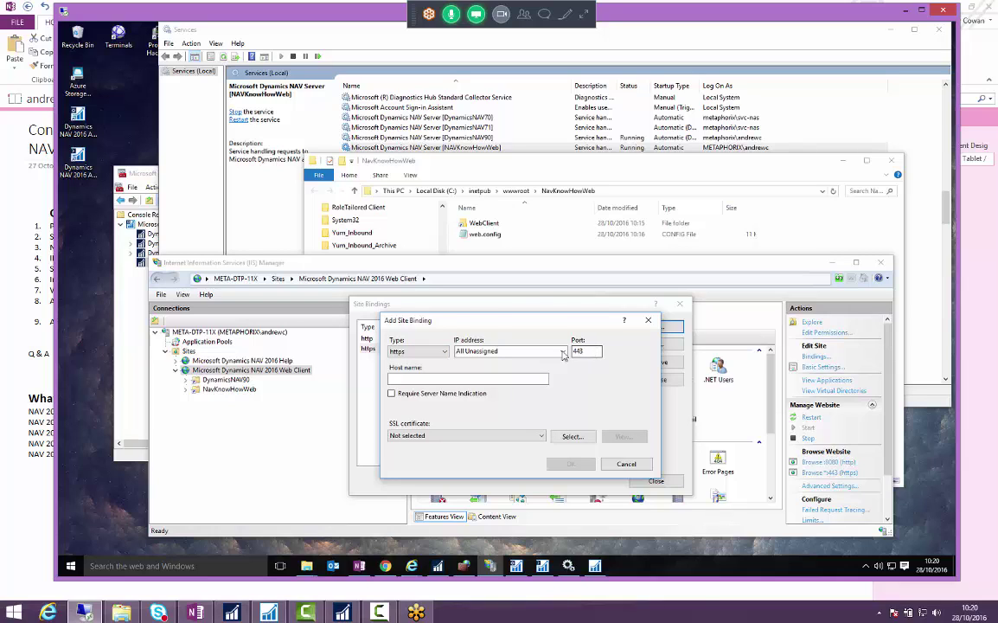
key(Escape)
- Confirm the existing https binding keeps the *.metaphorix.co.uk SSL certificate, then close the dialogs
click(450, 348)
click(647, 346)
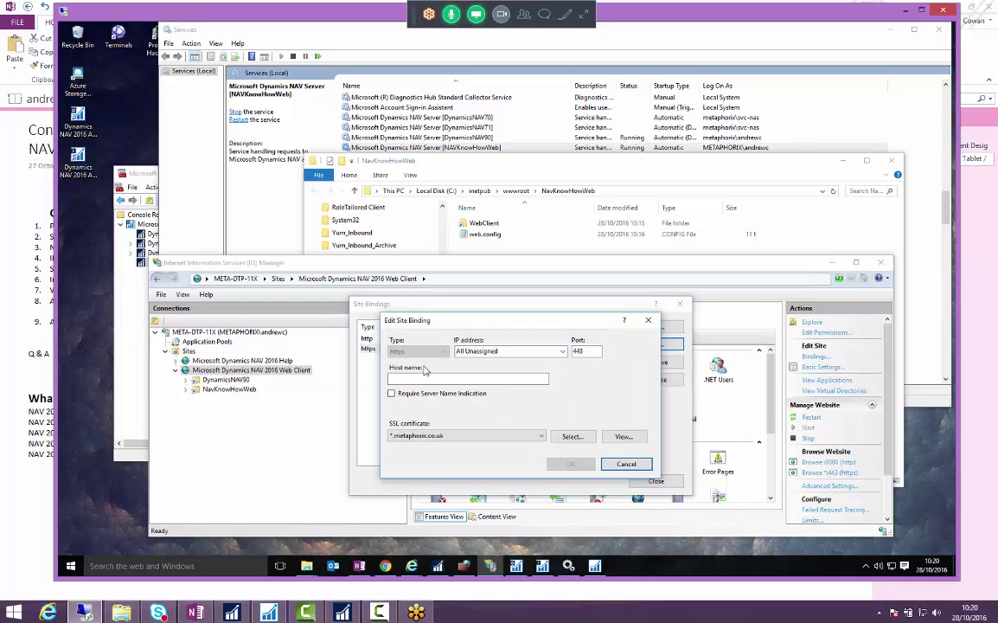
click(535, 437)
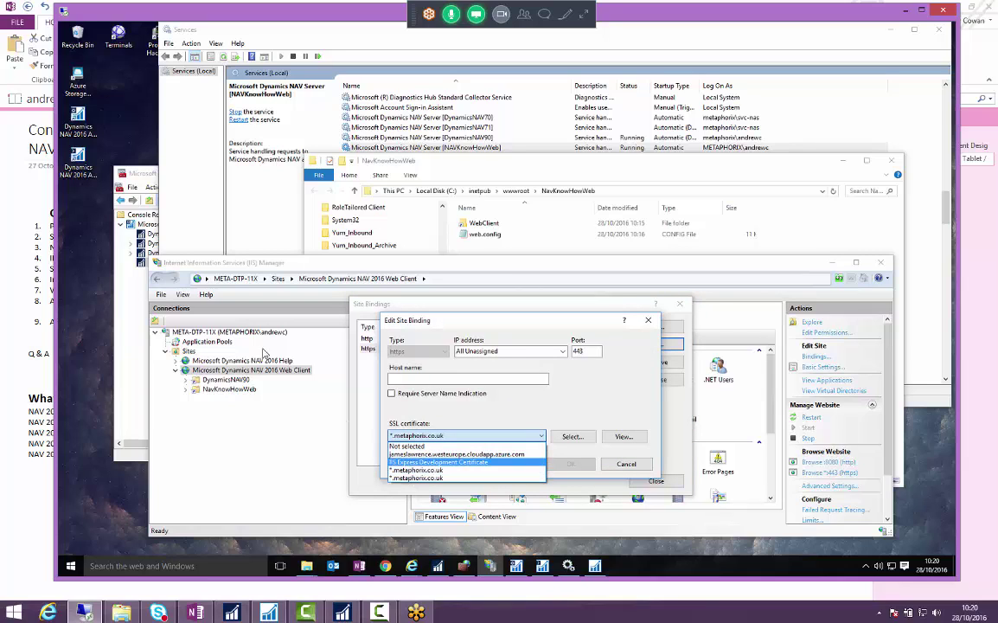
click(416, 472)
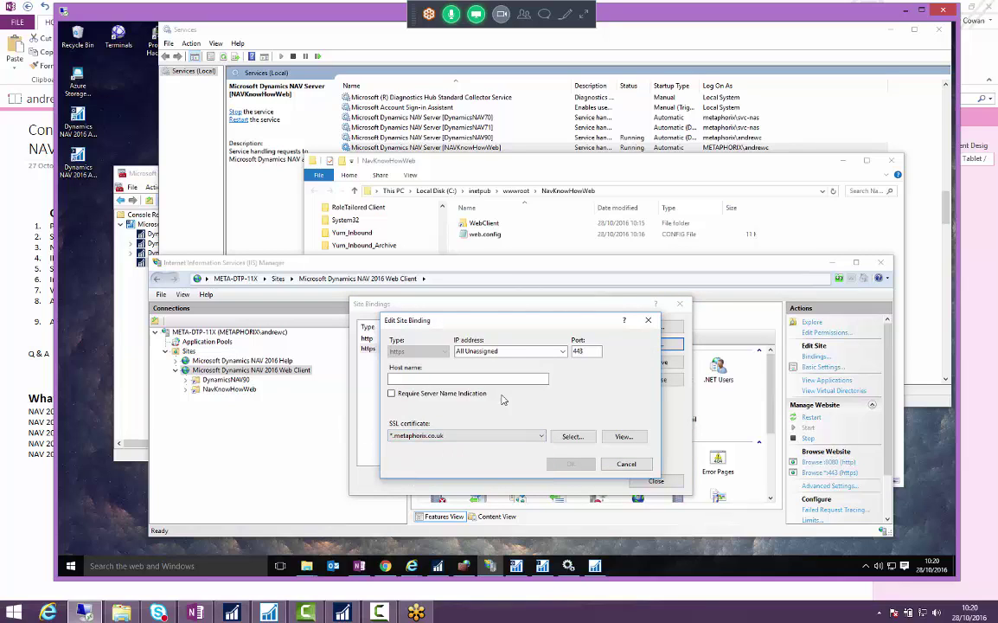
key(Escape)
key(Escape)
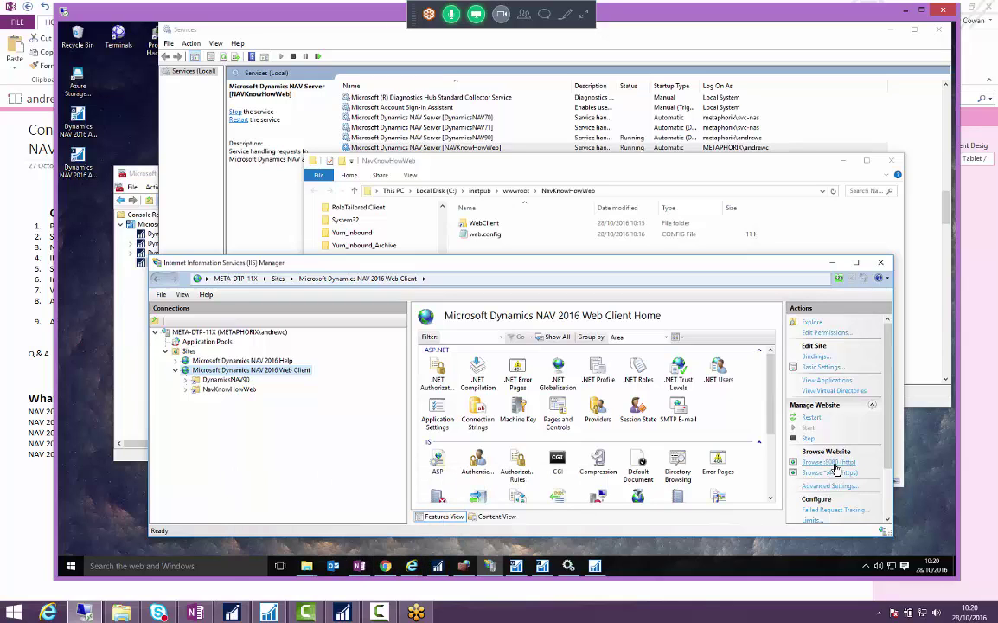
- Browse the Web Client site over https and select localhost in Chrome's address bar
click(832, 471)
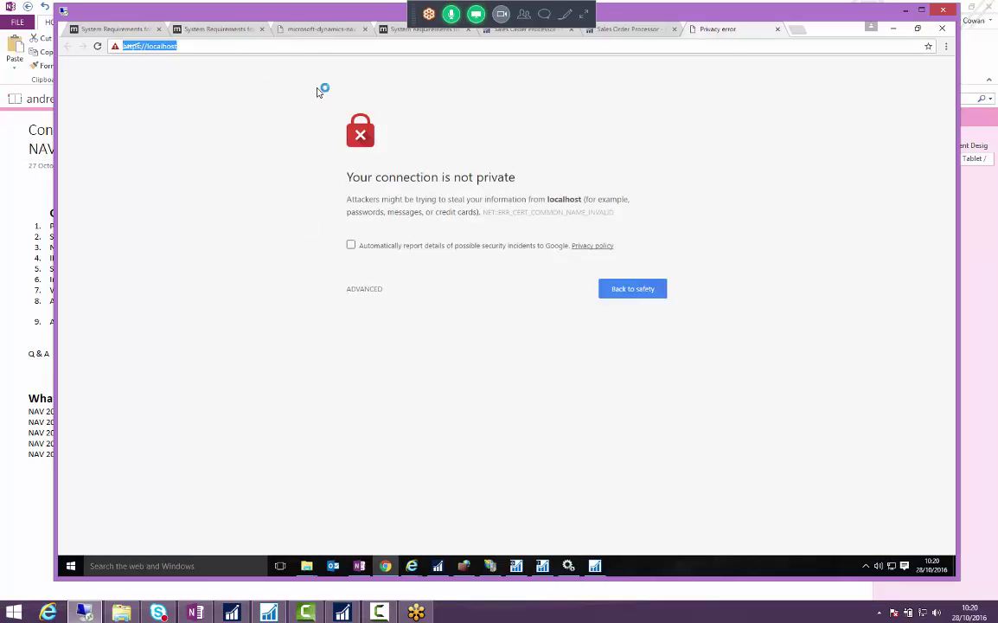
click(201, 43)
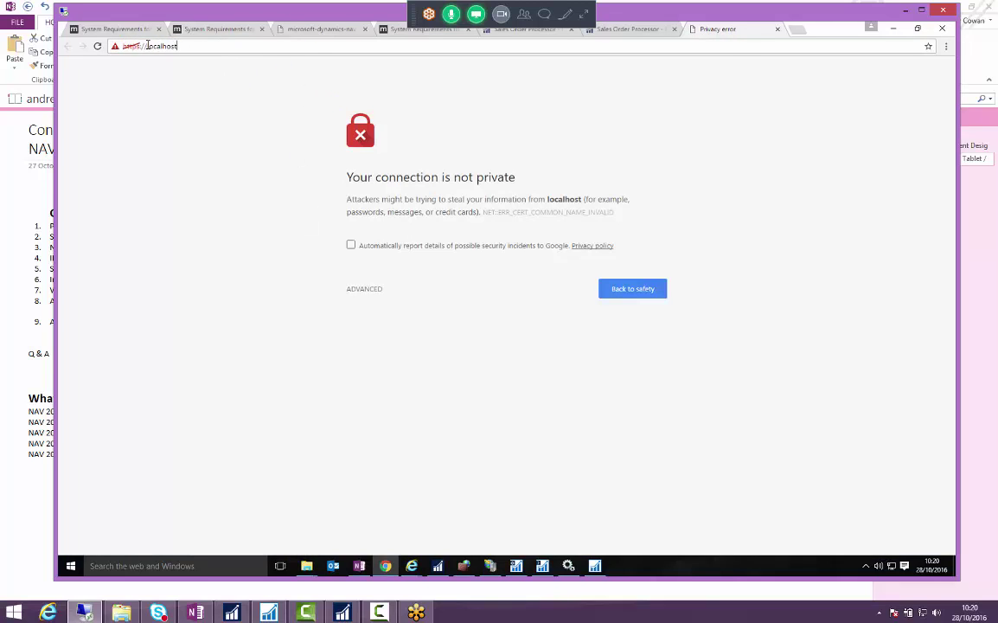
double_click(147, 45)
click(153, 49)
double_click(168, 41)
click(170, 43)
double_click(170, 49)
triple_click(168, 45)
double_click(180, 45)
- Bring the Internet Explorer Sales Order Processor client forward and maximize it
click(412, 566)
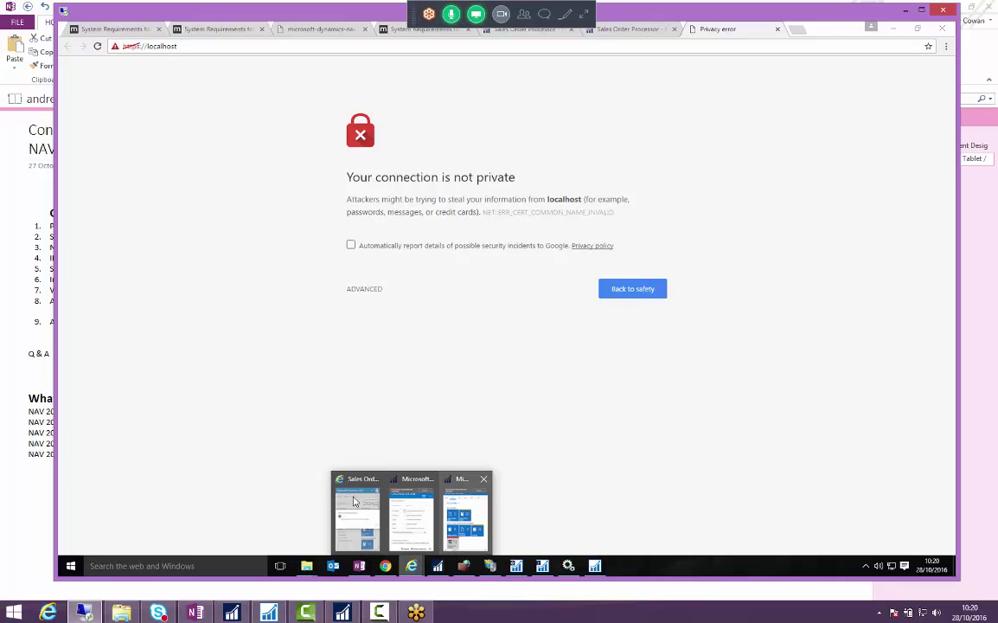
click(355, 504)
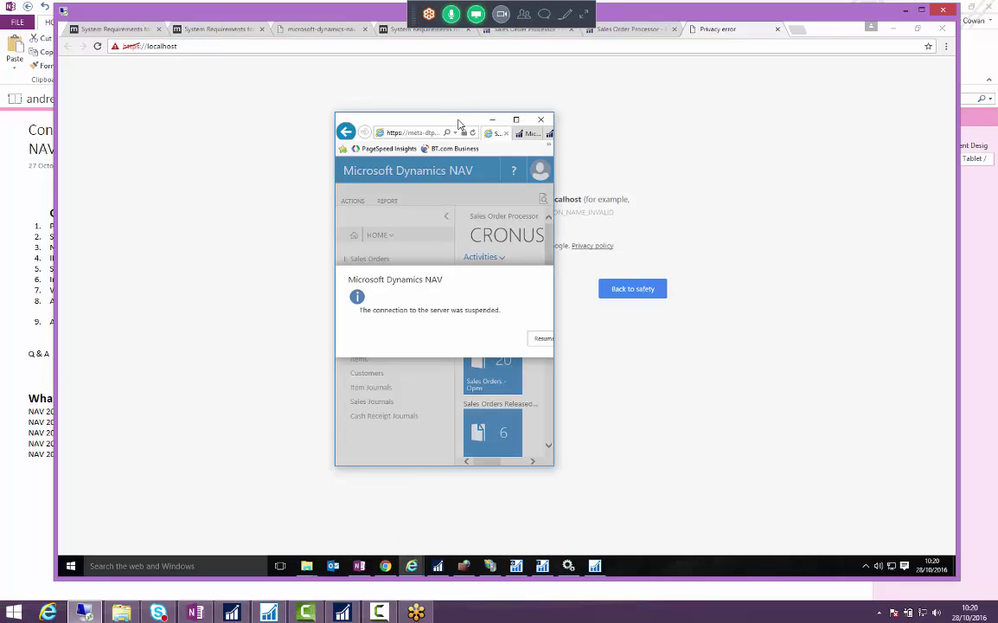
double_click(459, 124)
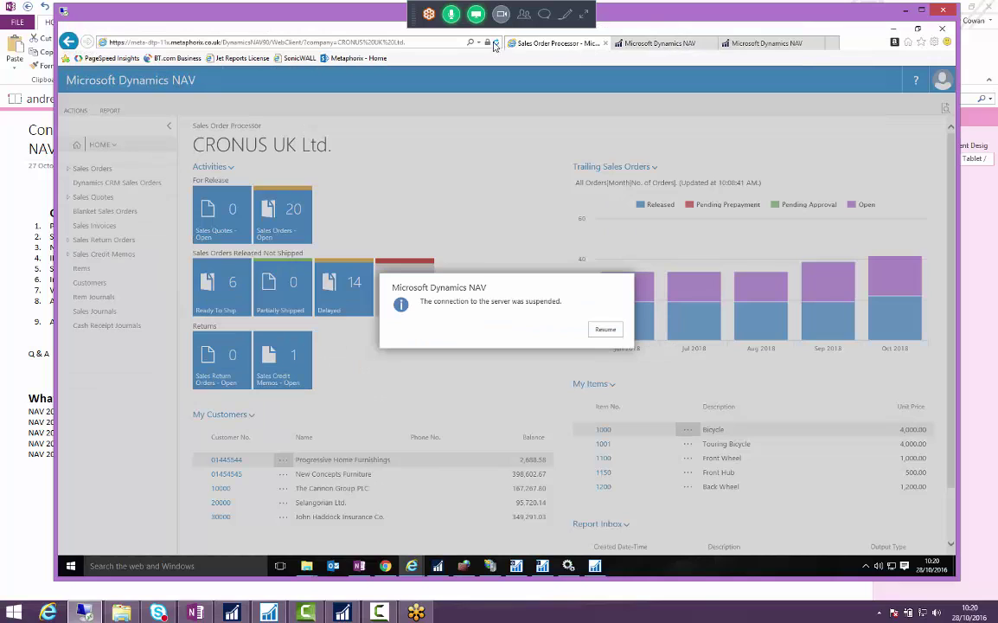
- Inspect the *.metaphorix.co.uk certificate via the padlock, then highlight the server name in the address
click(488, 43)
click(407, 155)
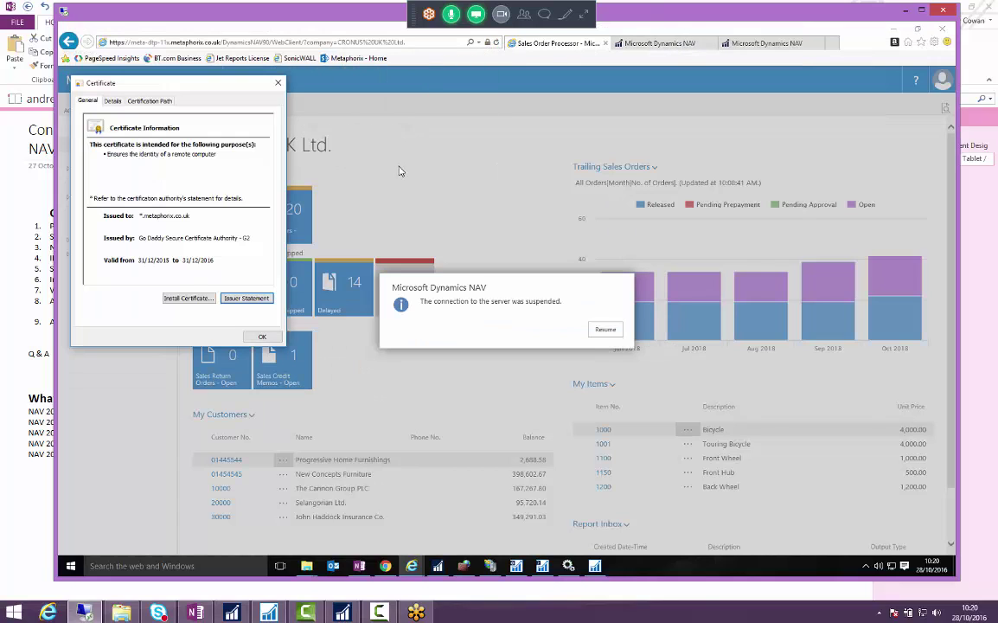
click(132, 196)
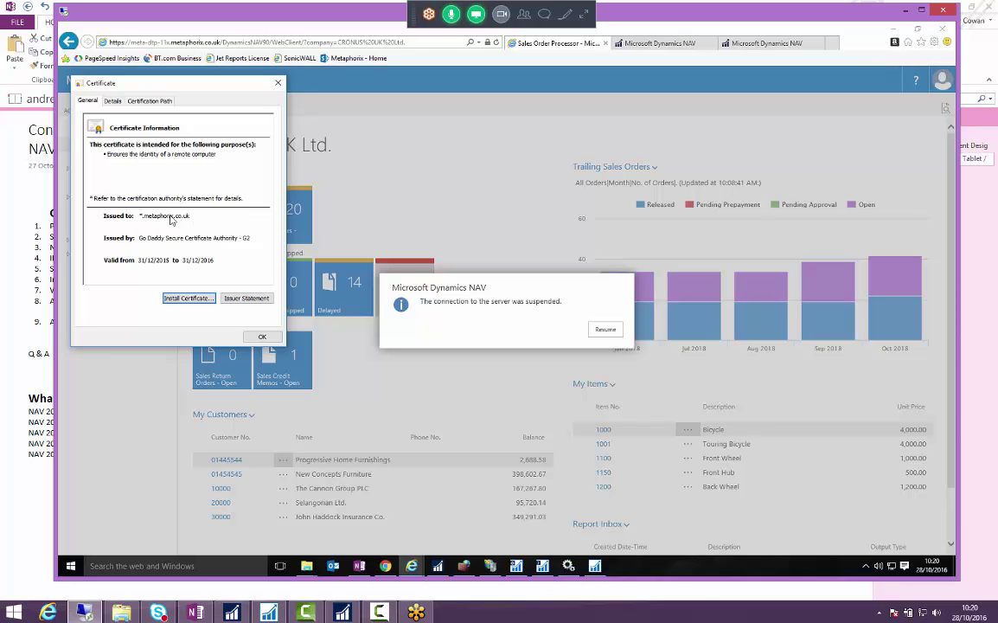
key(Escape)
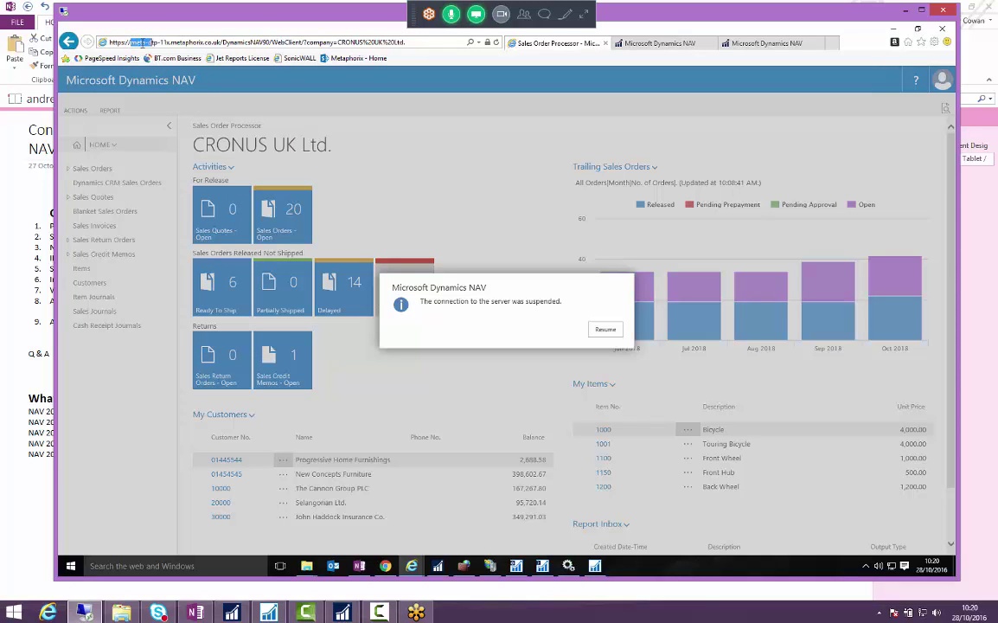
drag(140, 41, 145, 42)
click(398, 41)
mouse_move(494, 567)
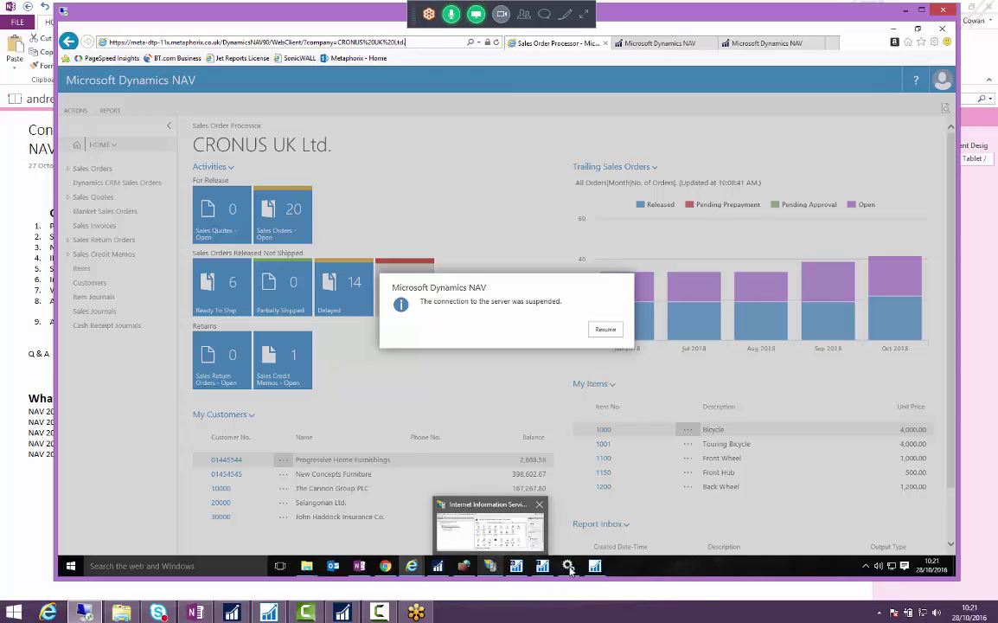
- Check the development environment's database information, then select NavKnowHowWeb in IIS Manager's Connections tree
click(491, 567)
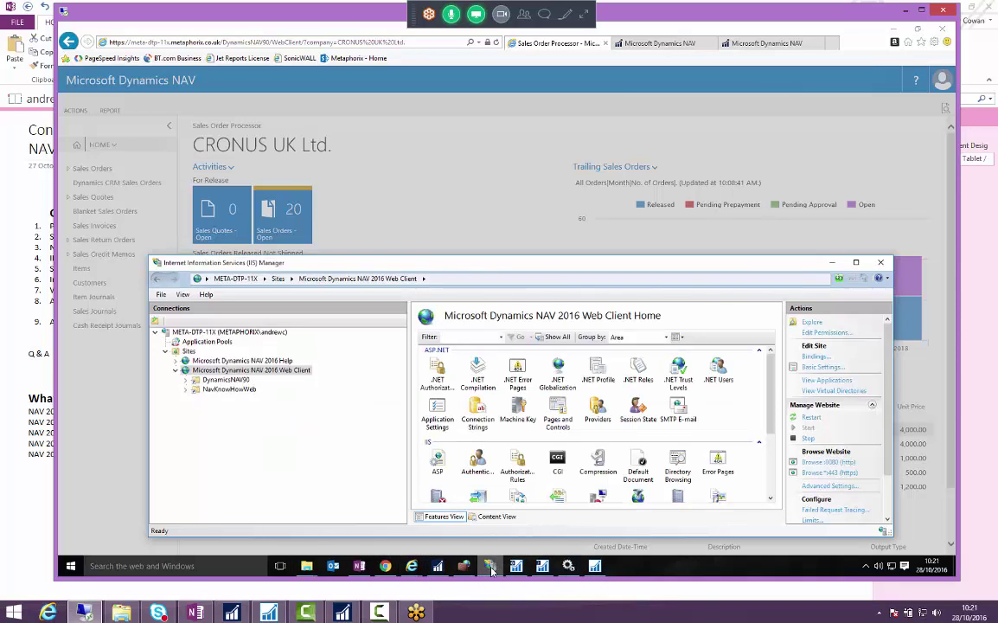
click(490, 570)
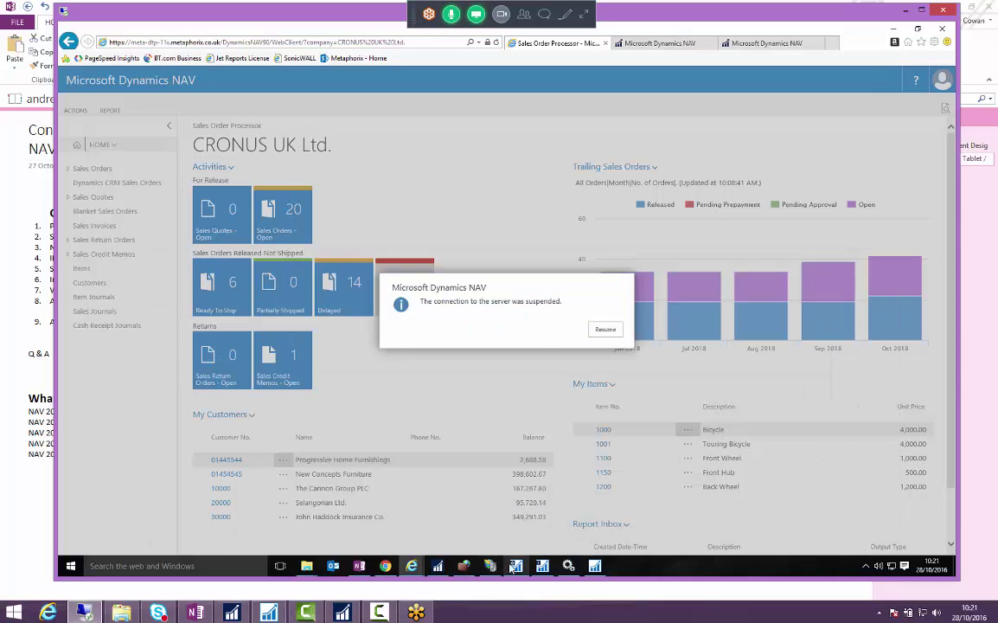
click(594, 568)
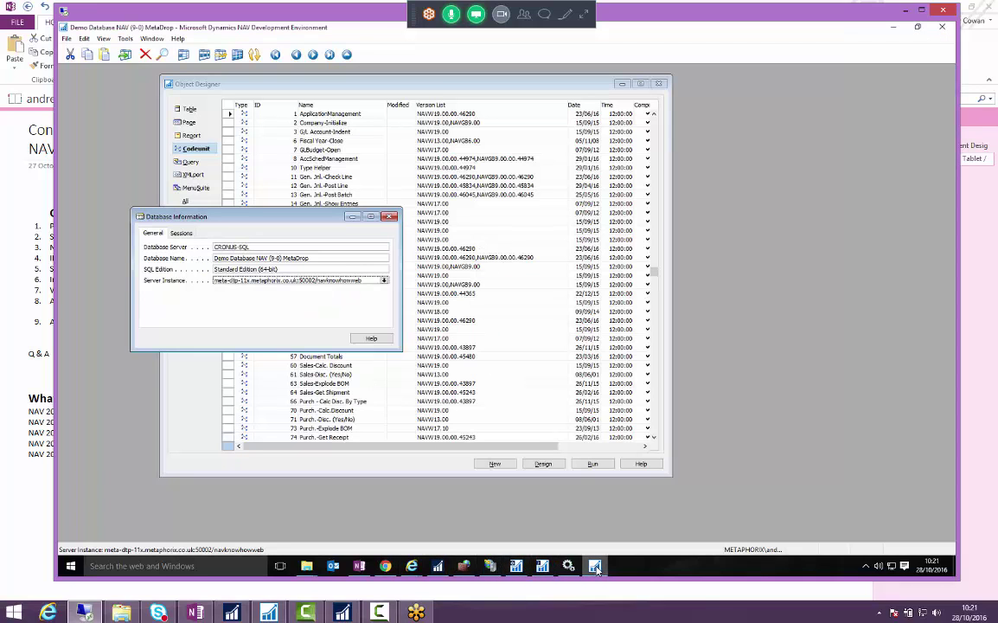
click(595, 568)
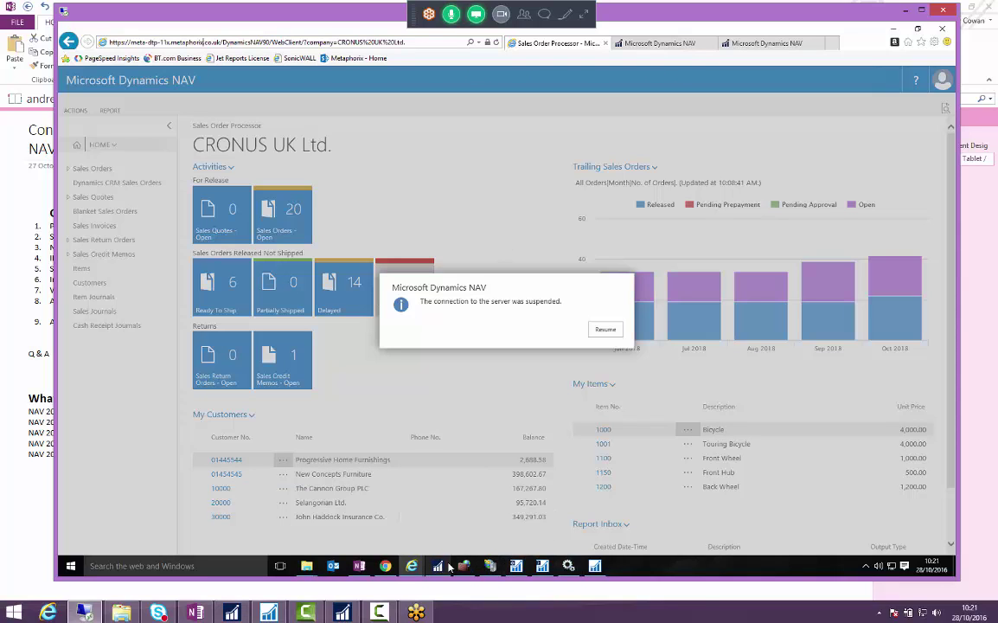
click(490, 564)
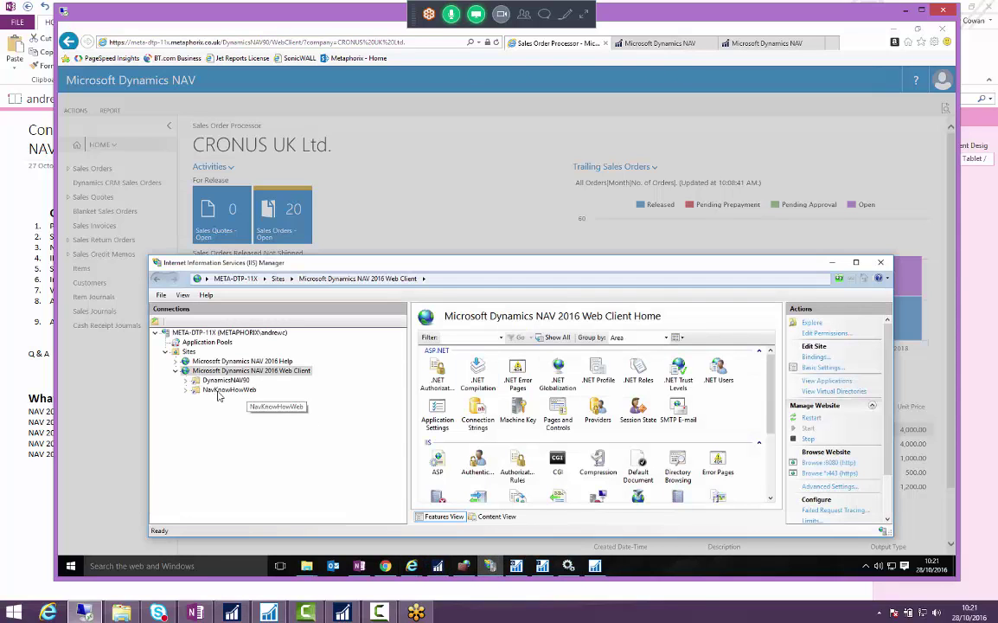
click(227, 391)
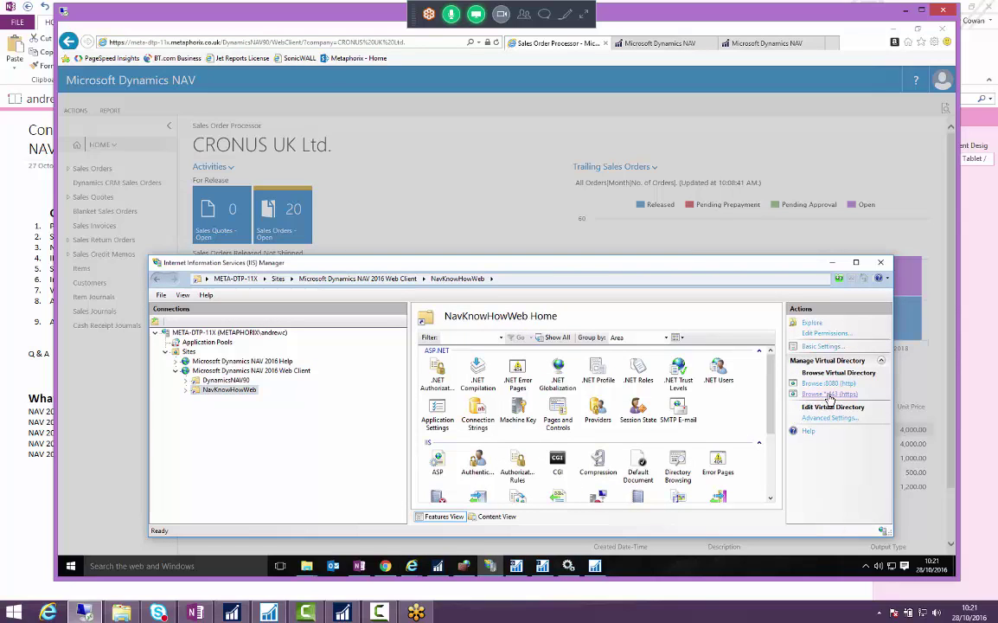
- Switch to Chrome's Sales Order Processor tab and highlight the server and NavKnowHowWeb part of the URL
click(329, 41)
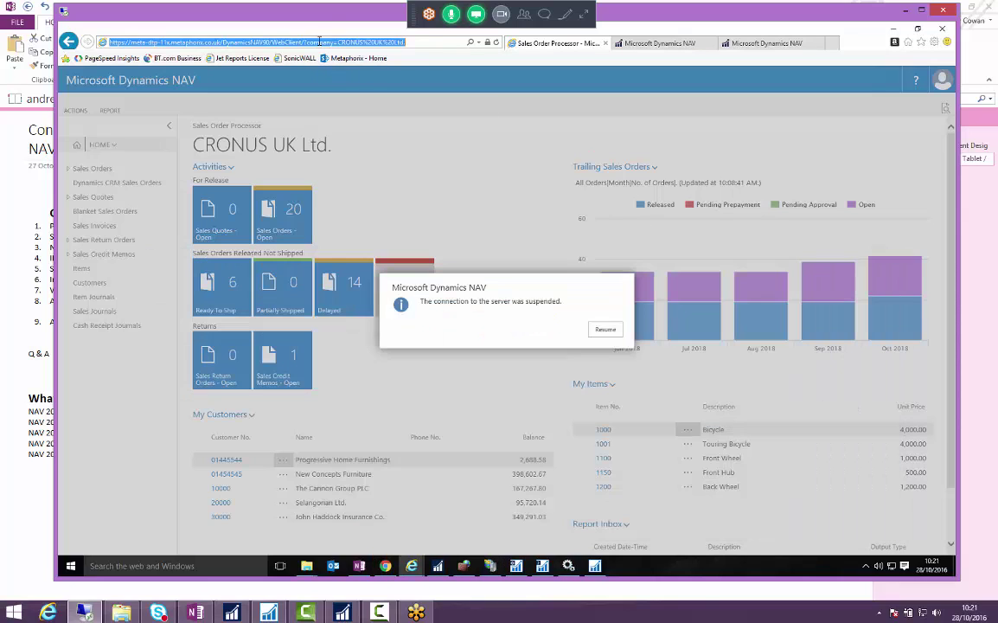
key(alt)
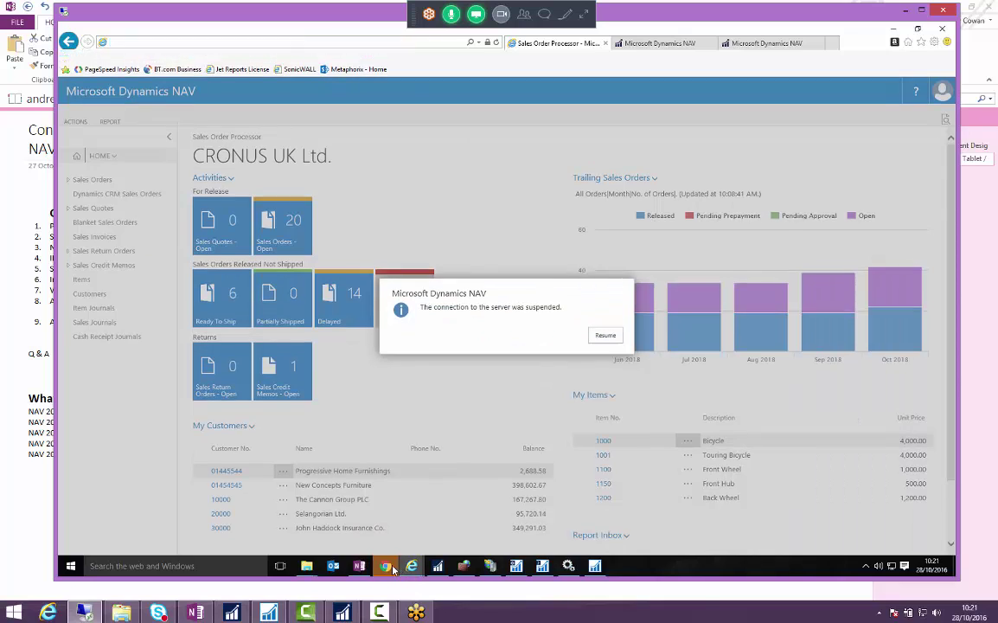
click(386, 566)
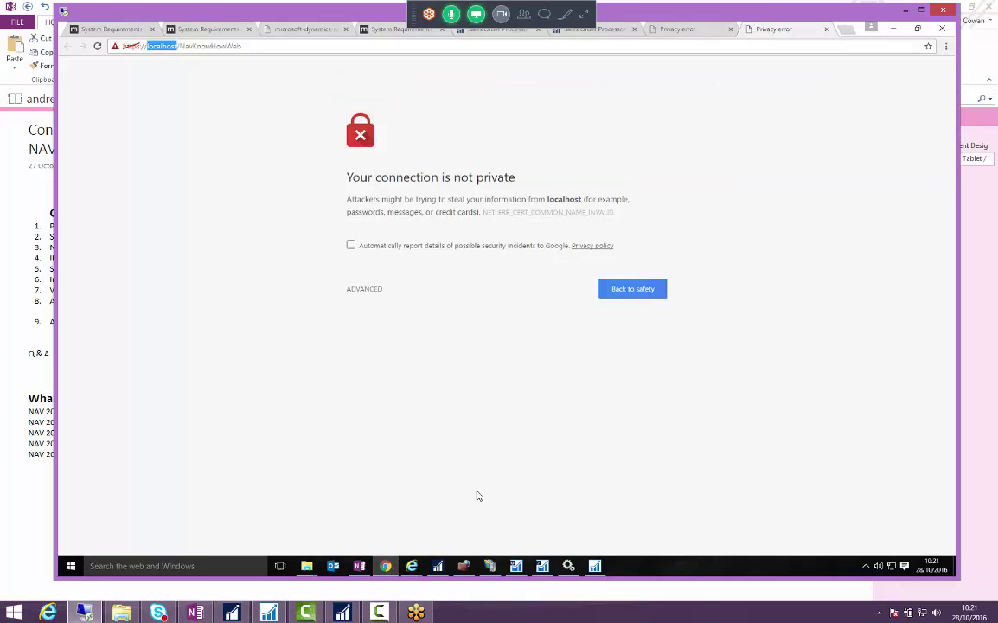
click(597, 32)
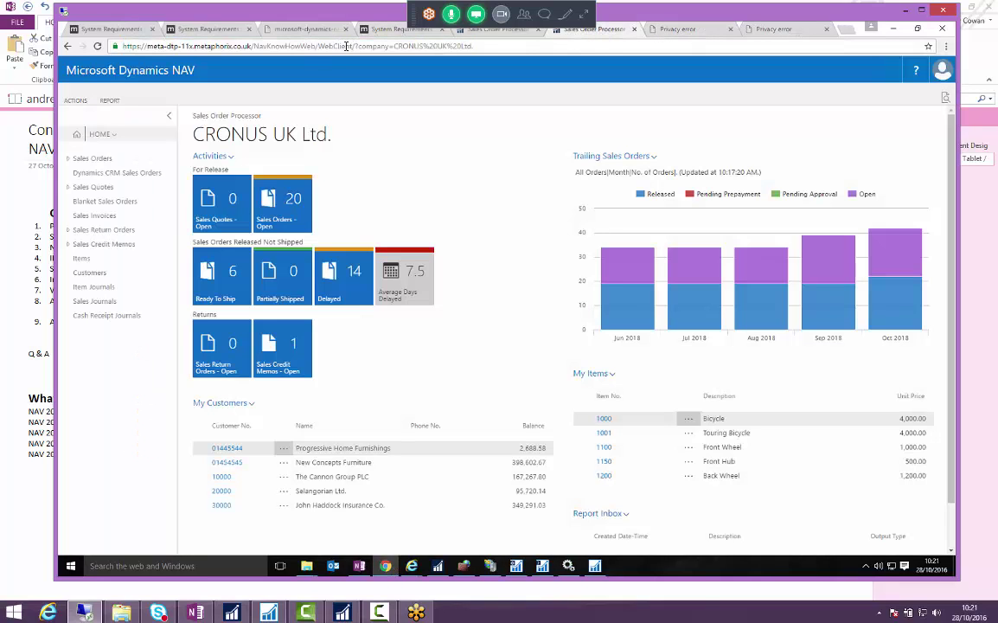
drag(315, 46, 114, 46)
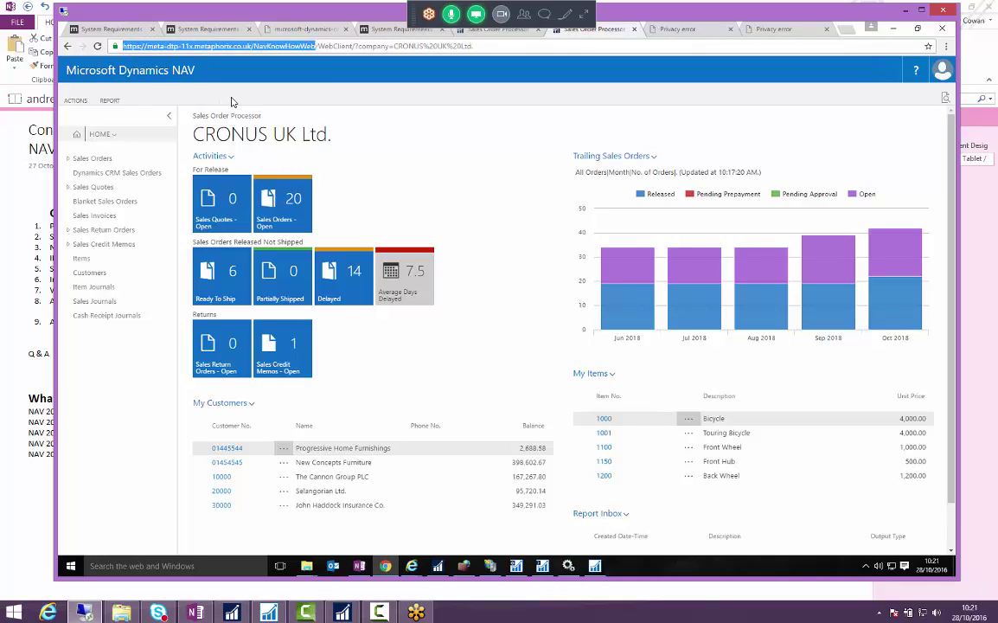
- Point the NAV app at the NAVKnowHowWeb service instead of DynamicsNAV90 and enter the password
mouse_move(243, 618)
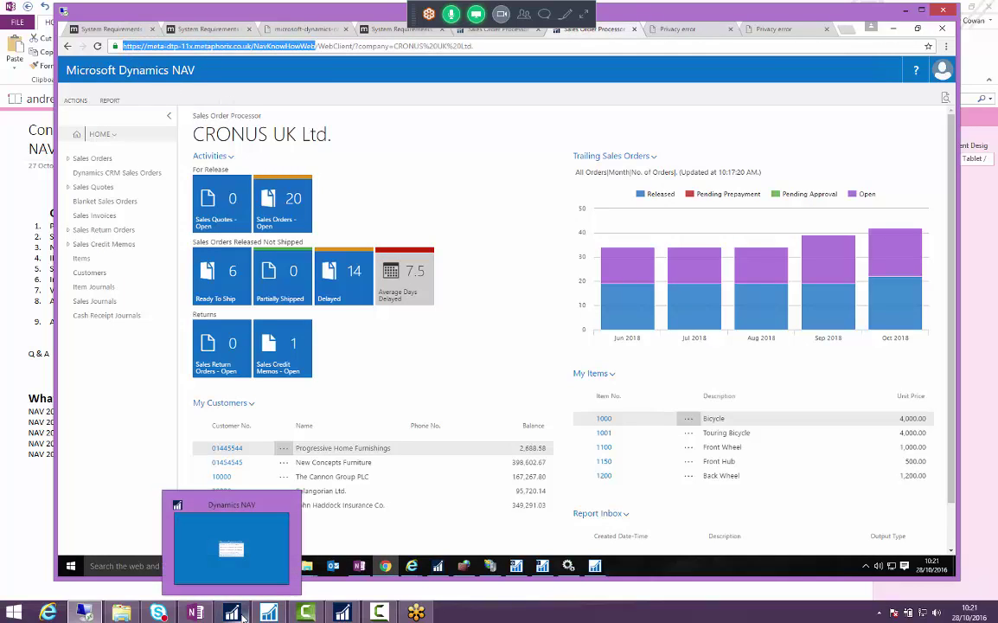
click(245, 616)
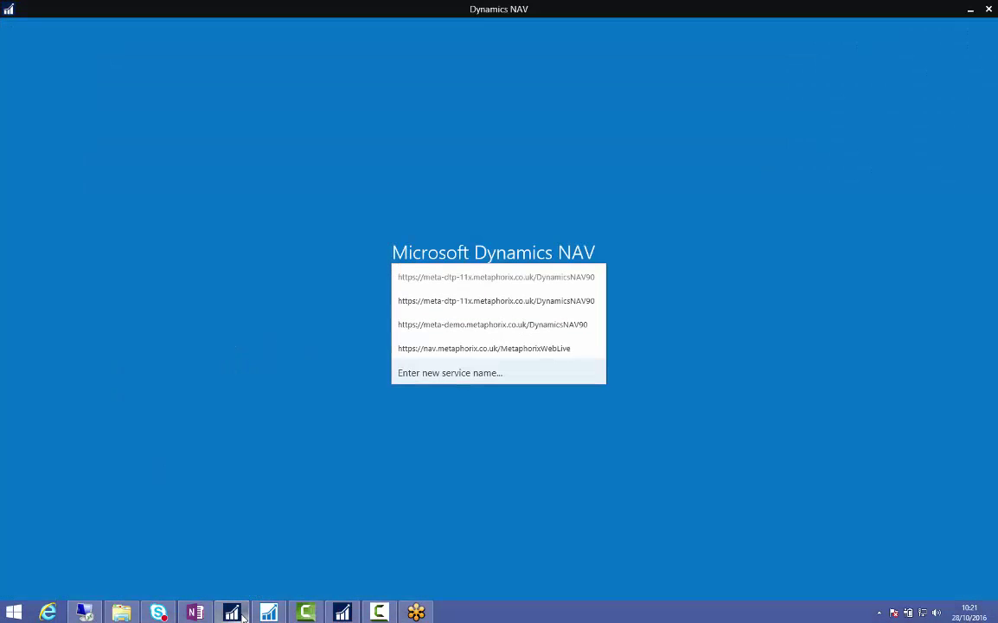
click(410, 379)
click(540, 319)
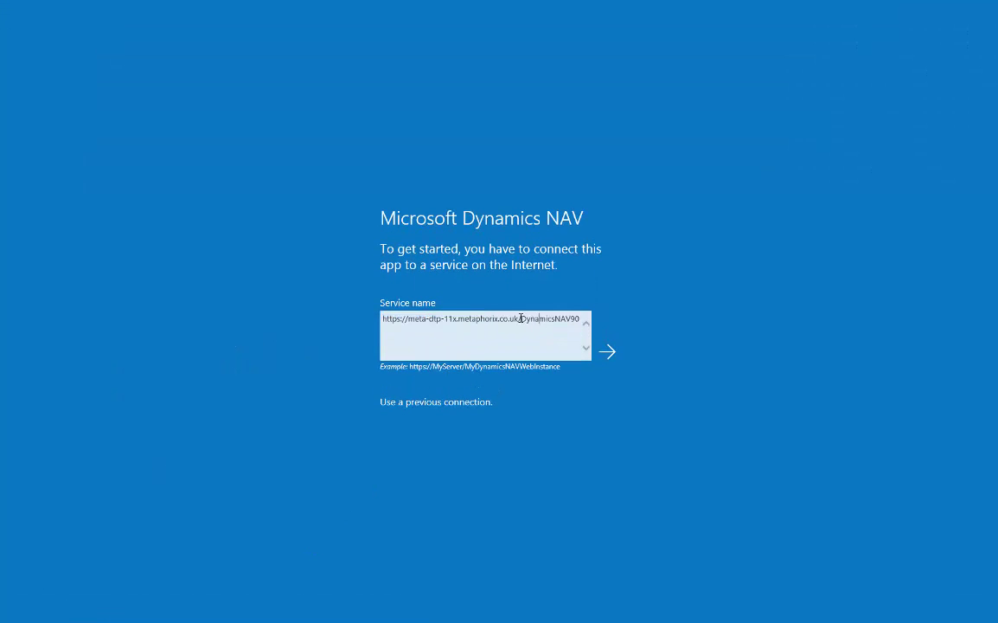
drag(522, 318, 645, 320)
text(NAC)
key(BackSpace)
text(VKnowHowWeb)
key(Return)
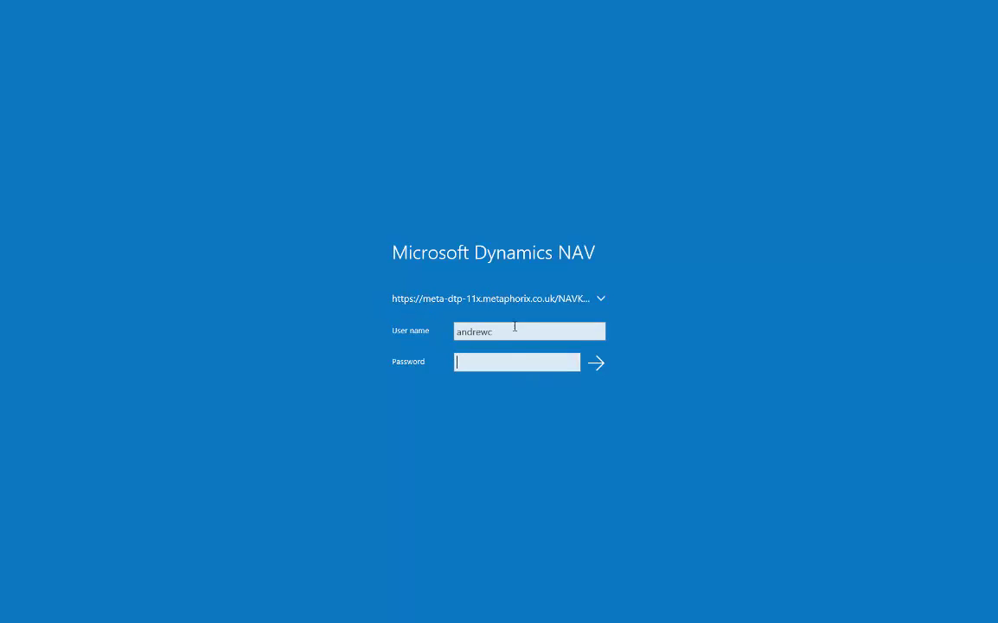
text(**********)
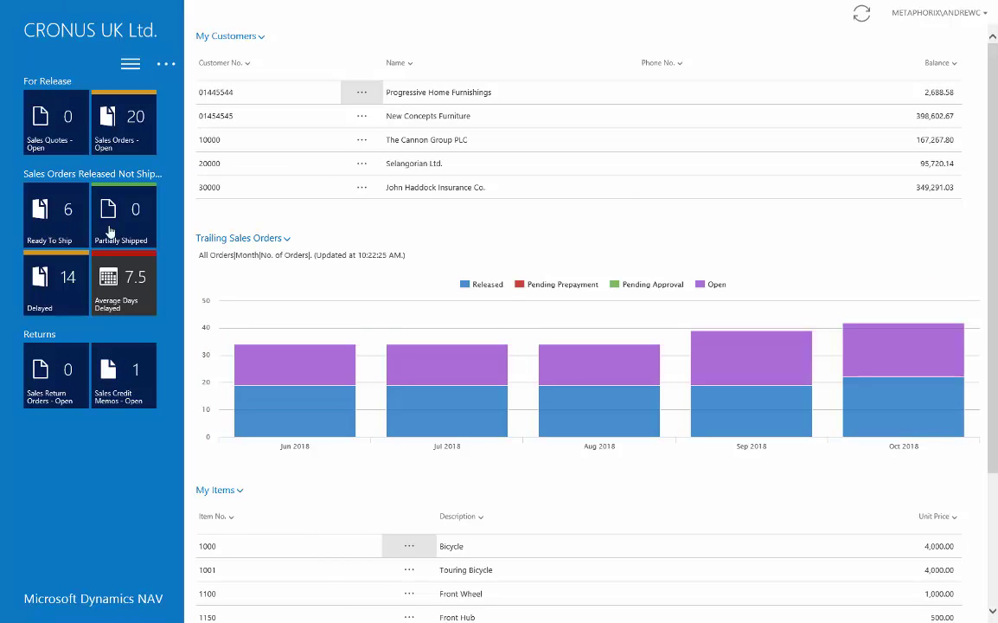
- Open the Ready To Ship orders list, return to the role centre, and sign out
click(69, 292)
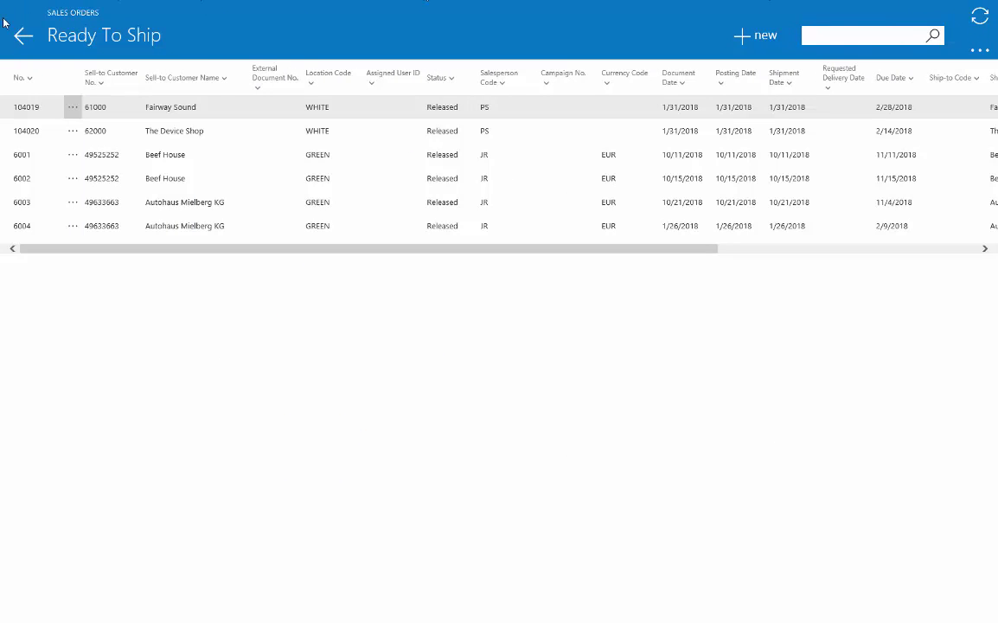
click(19, 41)
click(960, 14)
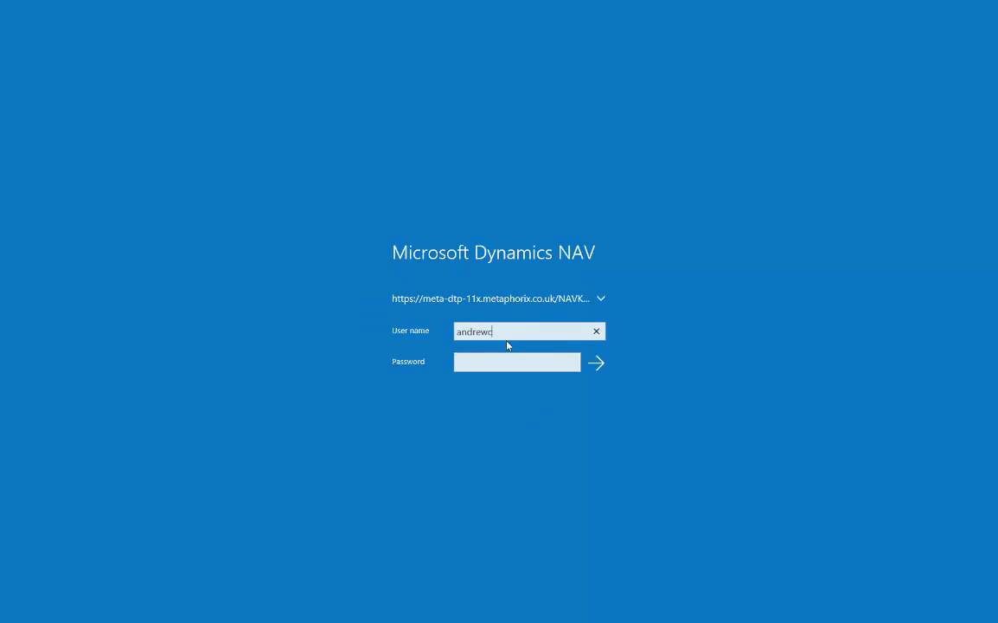
- Select the entry in the sign-in screen's User name field
key(Home)
key(Right)
key(Right)
key(Right)
key(Right)
double_click(481, 331)
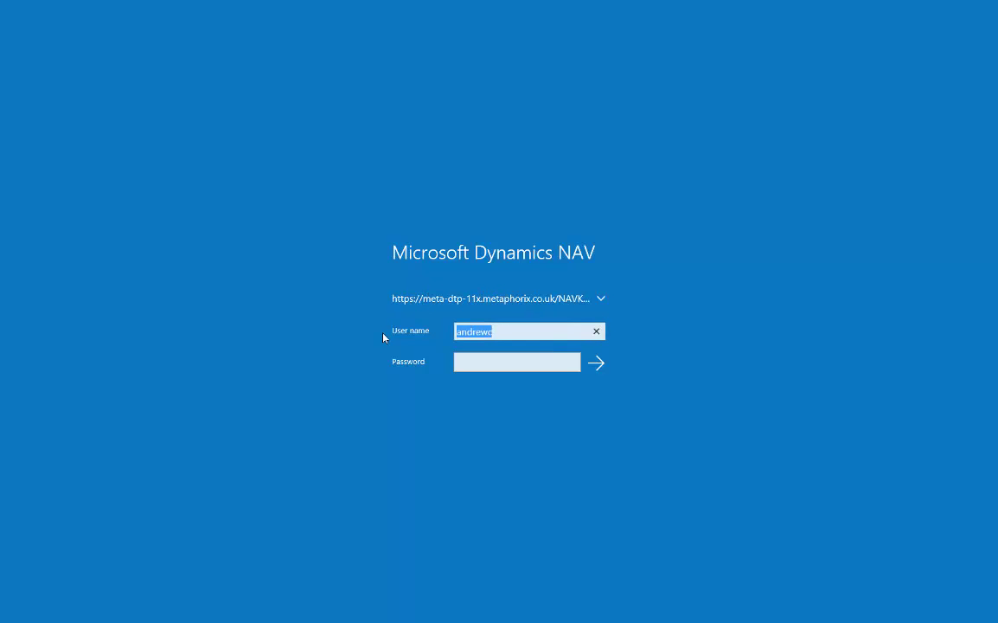
key(End)
key(shift+Left)
key(shift+Left)
key(shift+Left)
key(shift+Left)
key(shift+Left)
key(shift+Left)
key(shift+Left)
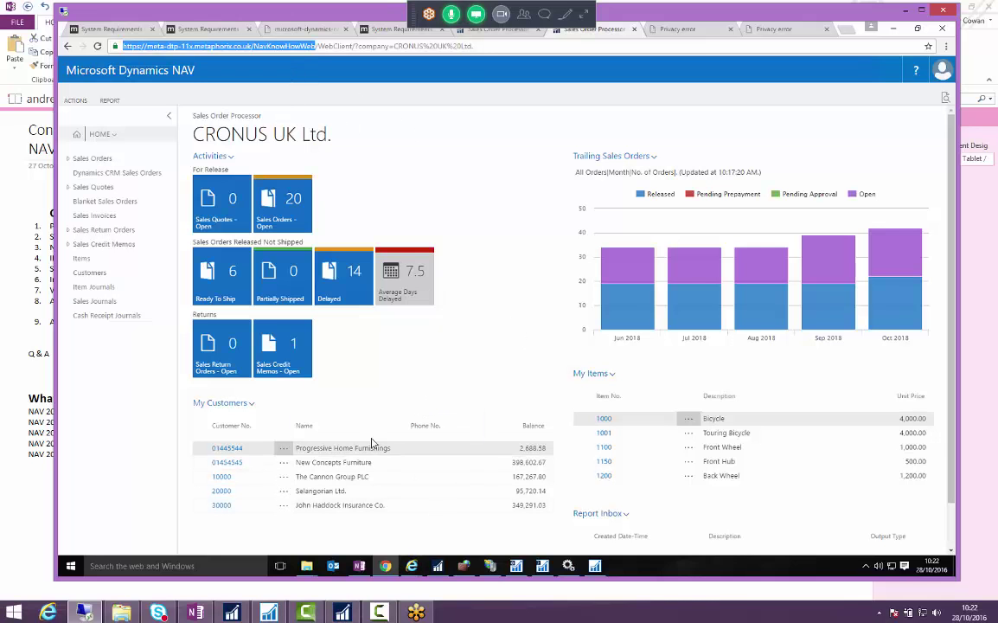
- Open web.config from the NavKnowHowWeb folder in Notepad, maximized
click(309, 570)
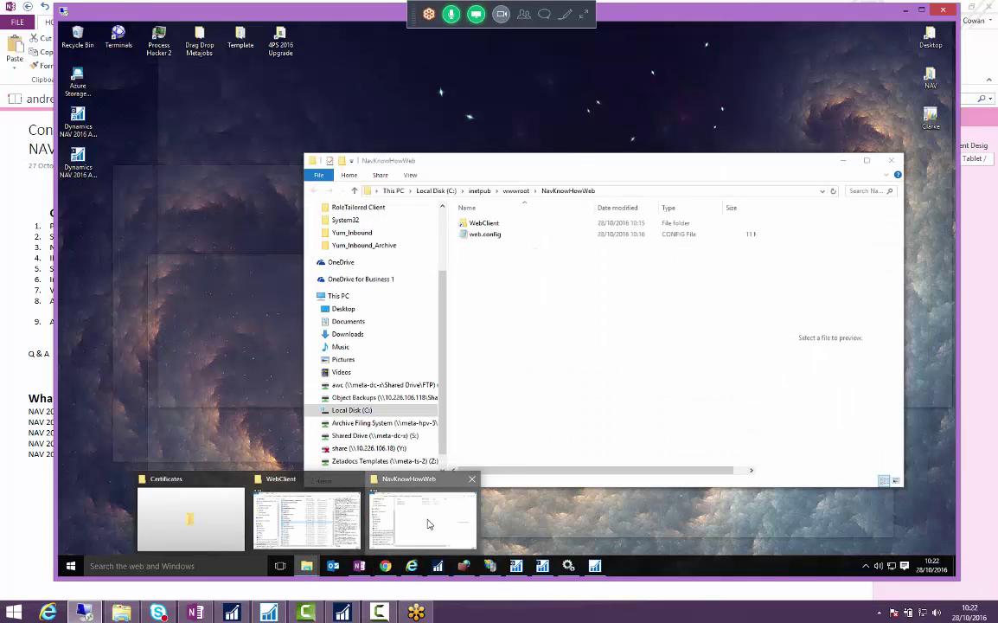
click(413, 567)
click(527, 238)
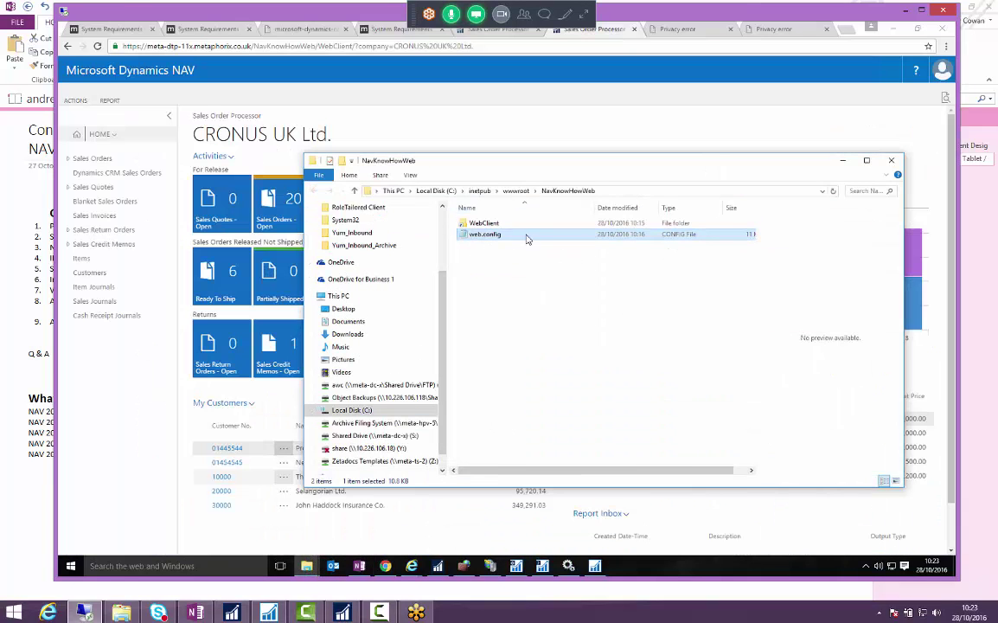
double_click(486, 235)
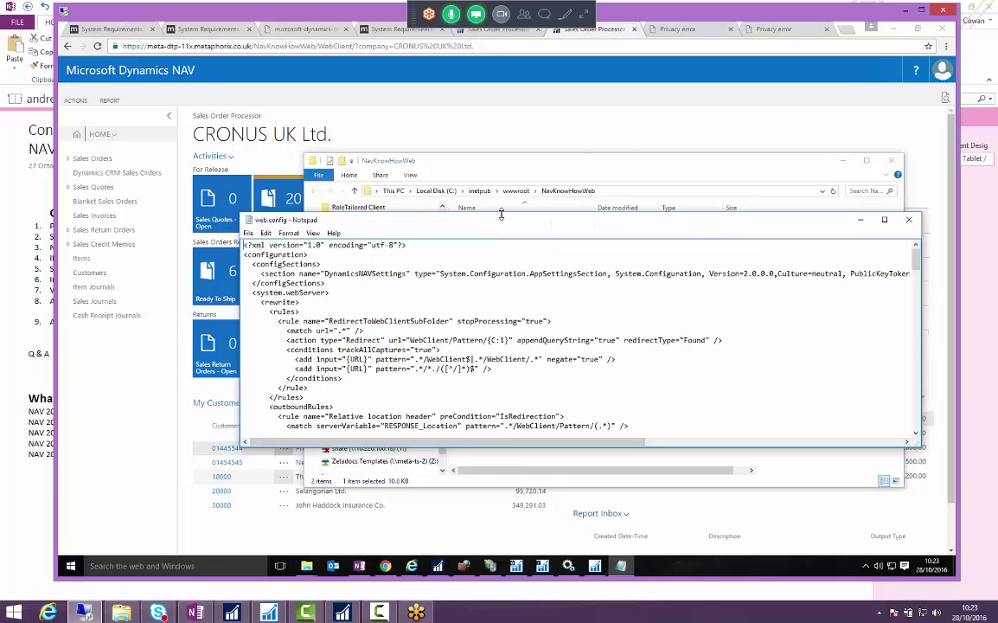
drag(507, 227, 456, 133)
double_click(456, 133)
scroll(341, 149, down, 14)
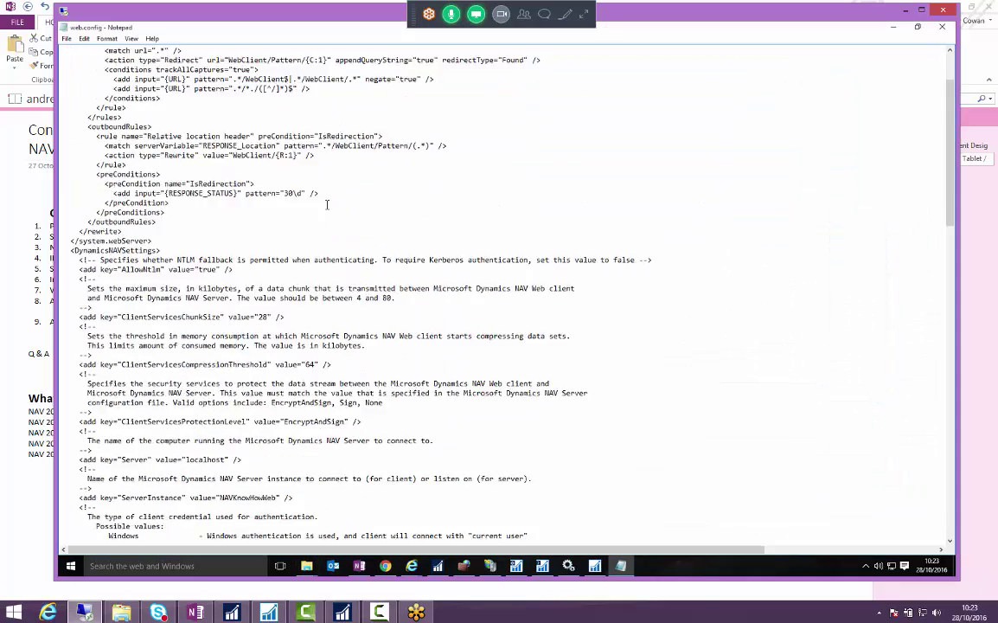
- Highlight the Windows credential type description in web.config
click(135, 212)
key(shift+Down)
key(shift+Down)
key(shift+Down)
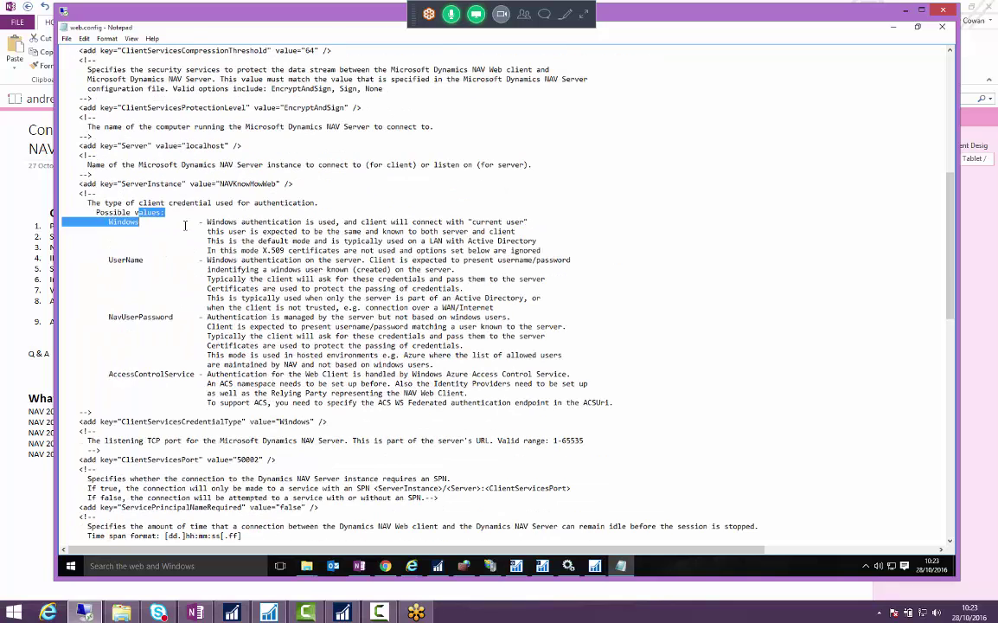
key(shift+Down)
key(shift+Down)
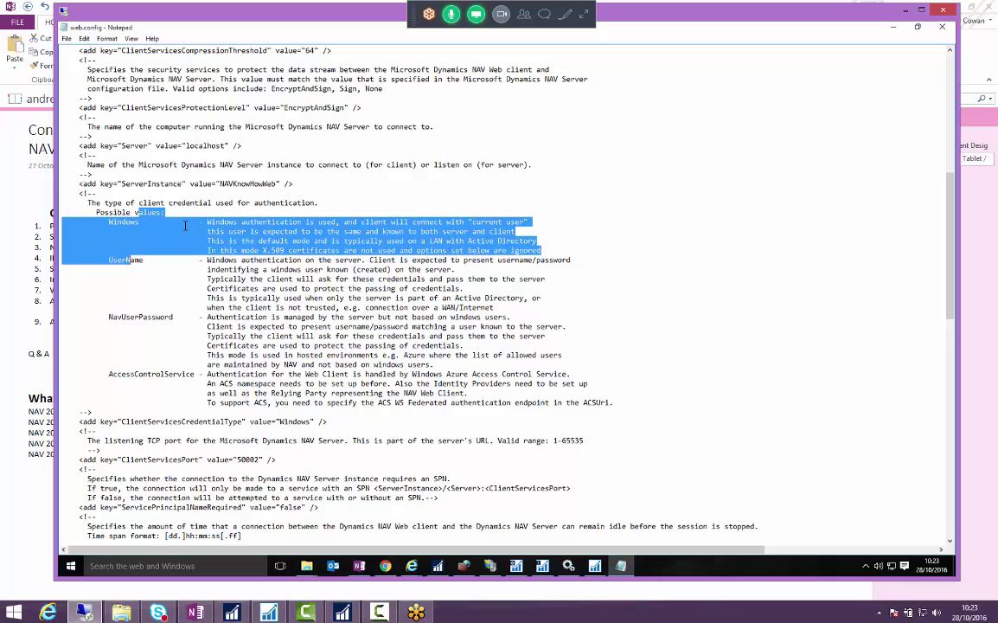
key(shift+Left)
key(shift+Left)
key(shift+Left)
key(shift+Left)
key(shift+Left)
key(shift+Left)
key(shift+Left)
key(shift+Left)
key(shift+Left)
key(shift+Left)
key(shift+Left)
key(shift+Left)
key(shift+Left)
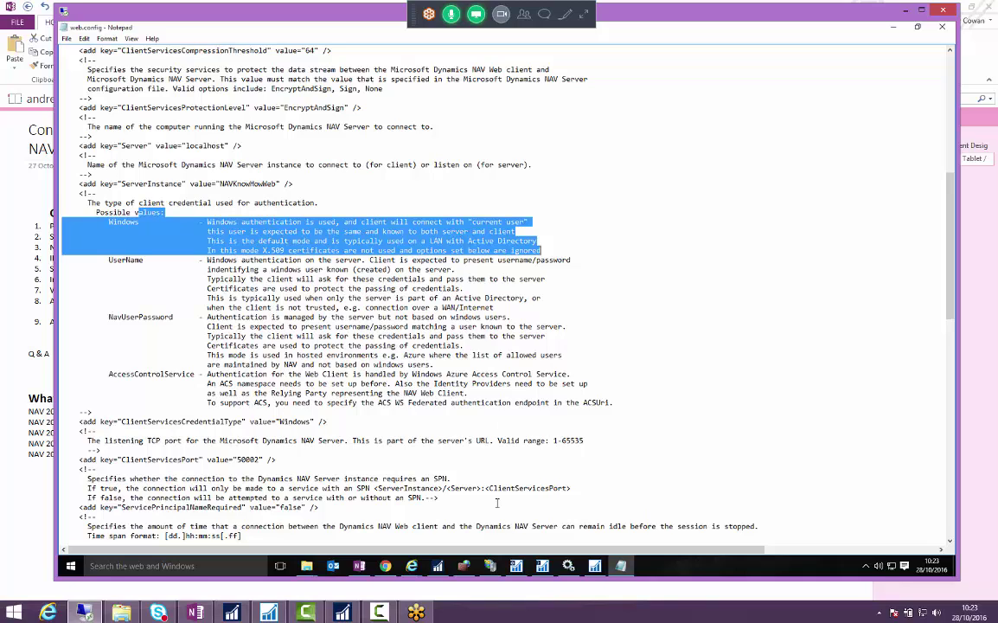
click(438, 566)
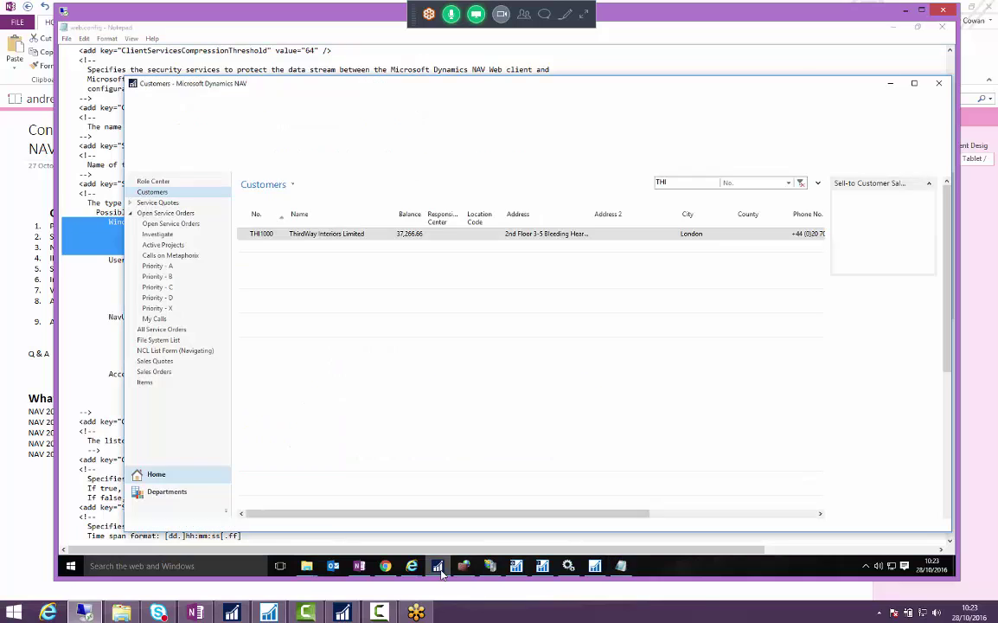
click(438, 566)
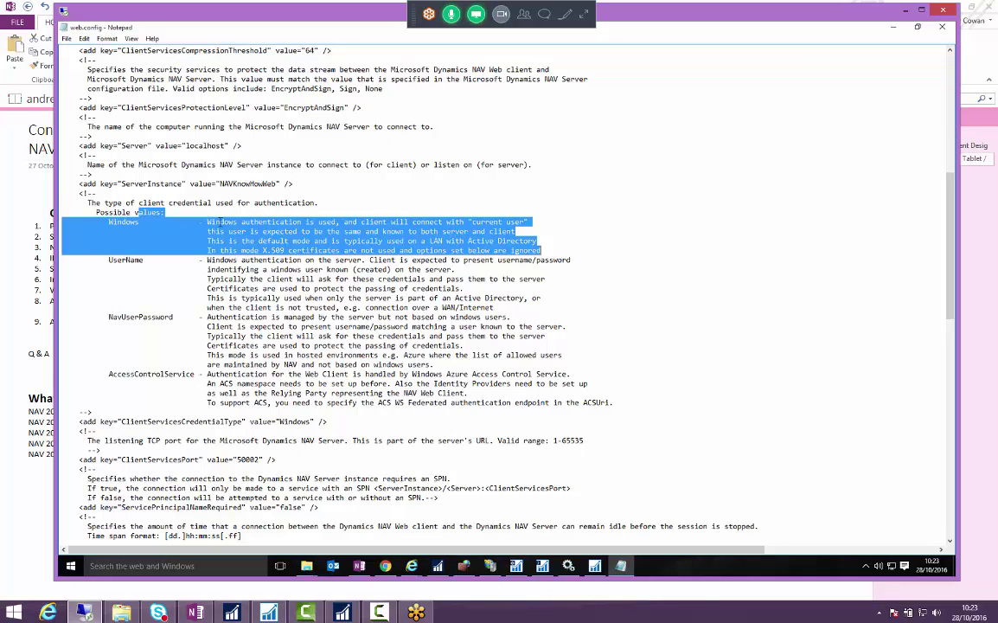
- Highlight the UserName description, then the NavUserPassword description
click(119, 263)
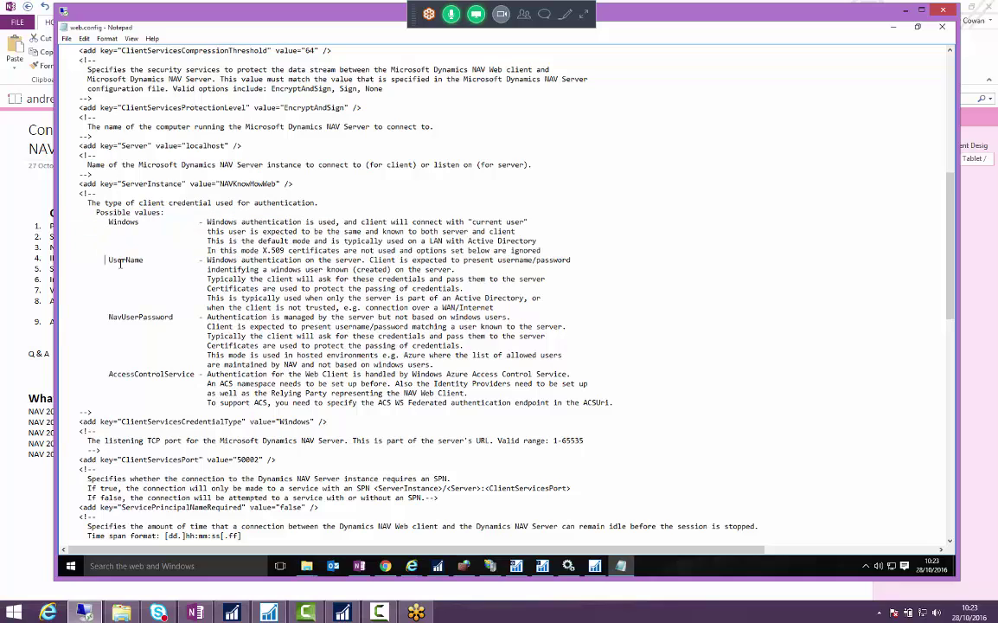
key(shift+Down)
key(shift+Down)
key(shift+Down)
key(shift+Down)
key(shift+Down)
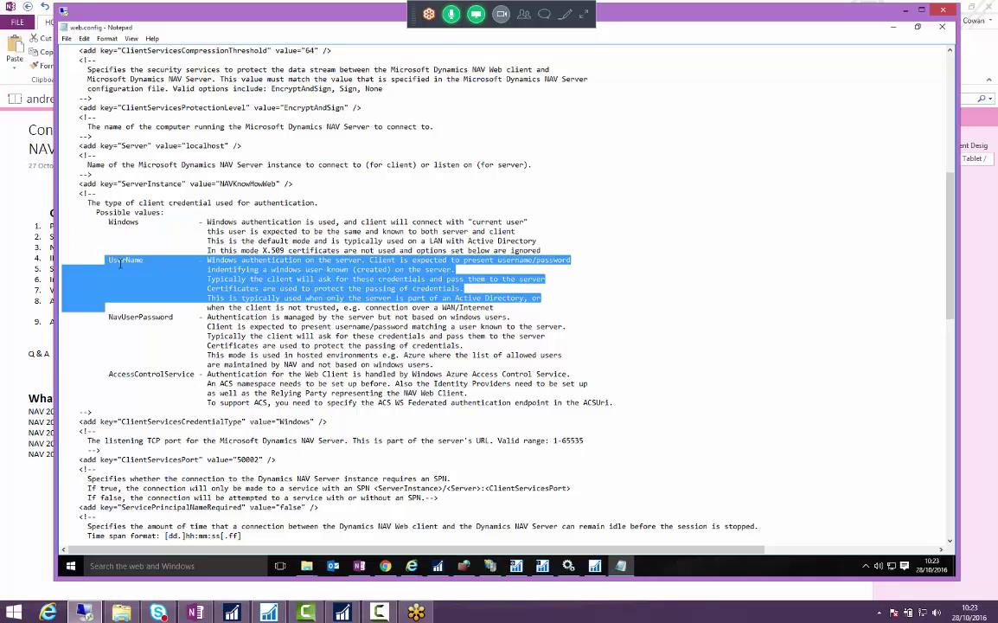
key(shift+Down)
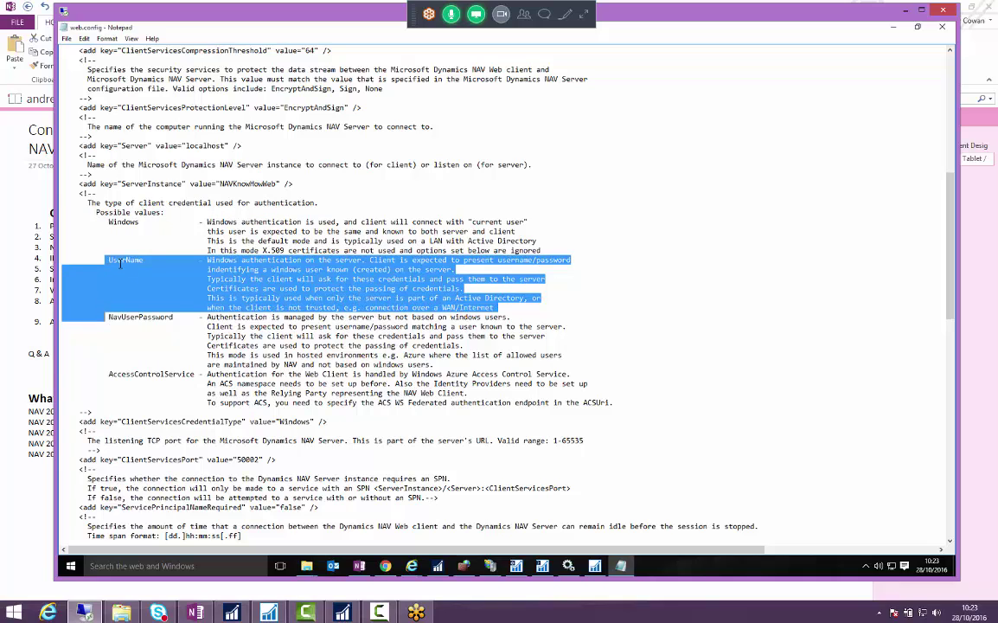
key(Down)
key(shift+Down)
key(shift+Down)
key(shift+Down)
key(shift+Down)
key(shift+Down)
key(shift+Down)
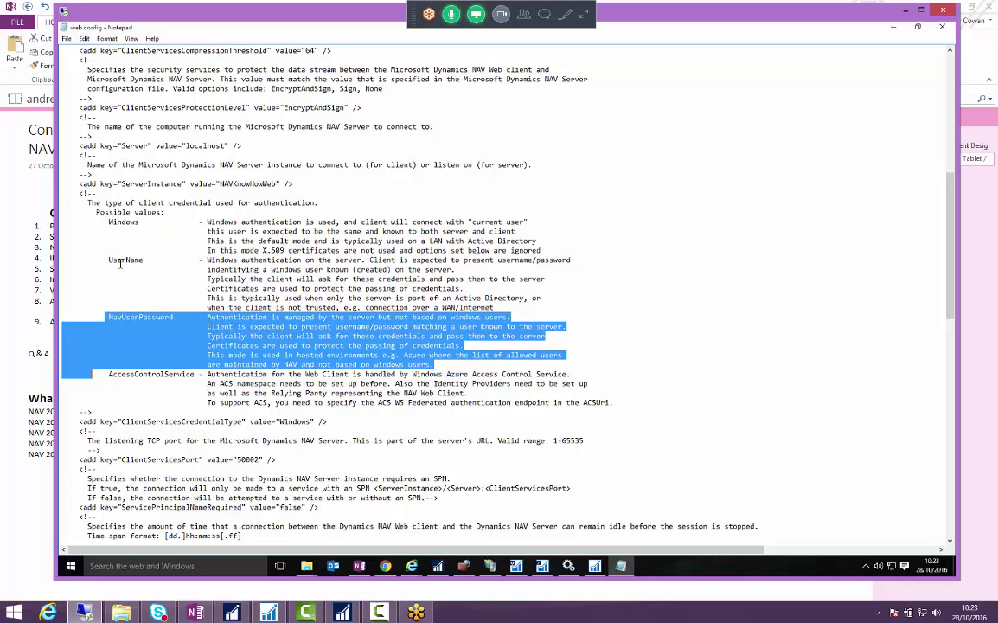
key(shift+Left)
key(shift+Left)
key(shift+Left)
key(shift+Left)
- Dismiss Select Server, open the Users page, and create a new user named DEMO
click(446, 549)
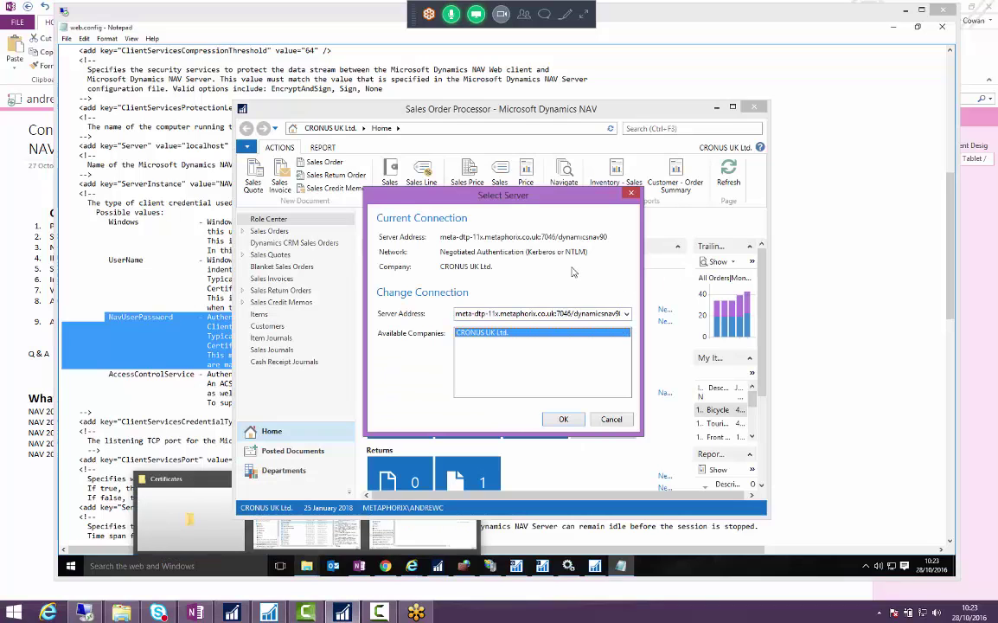
click(564, 419)
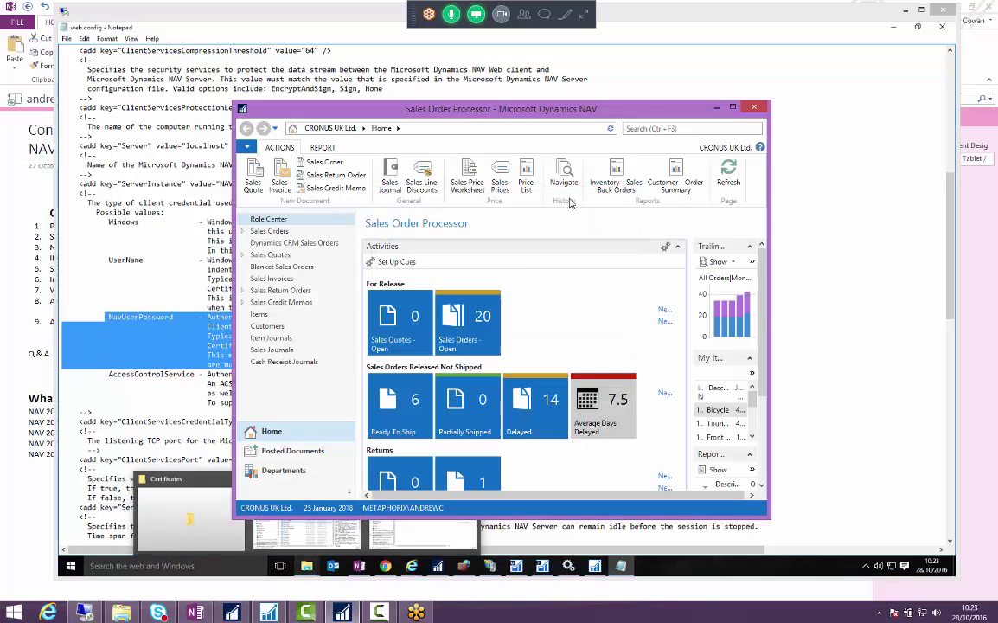
click(715, 128)
text(users)
click(475, 157)
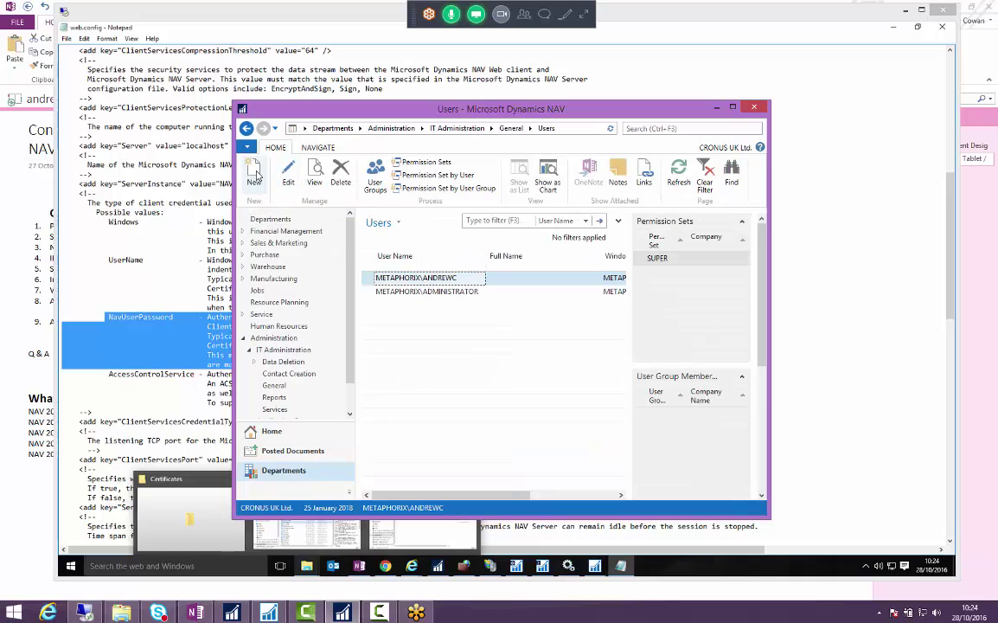
key(ctrl+n)
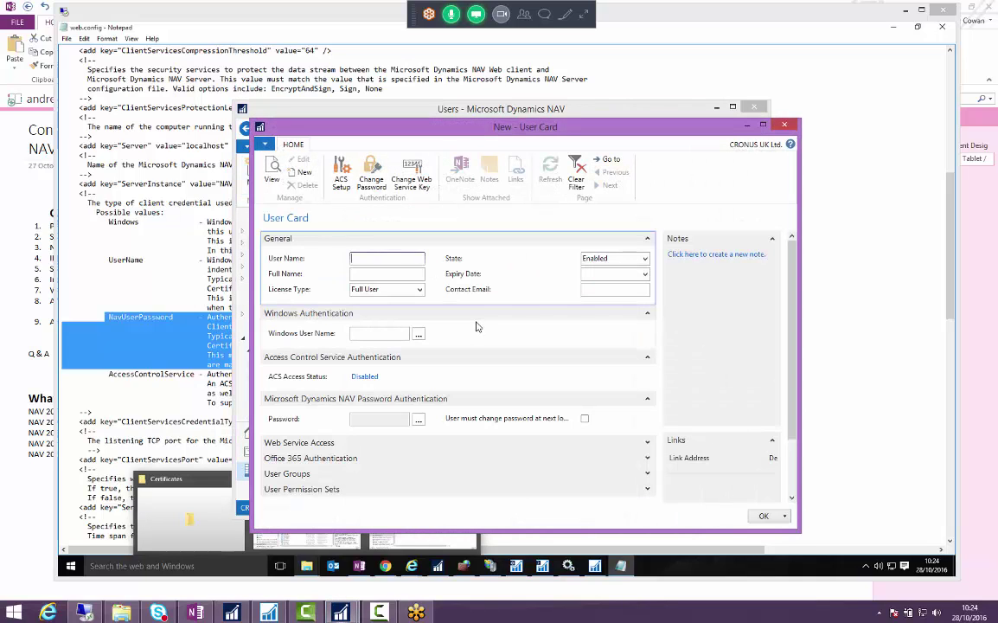
text(DEMO)
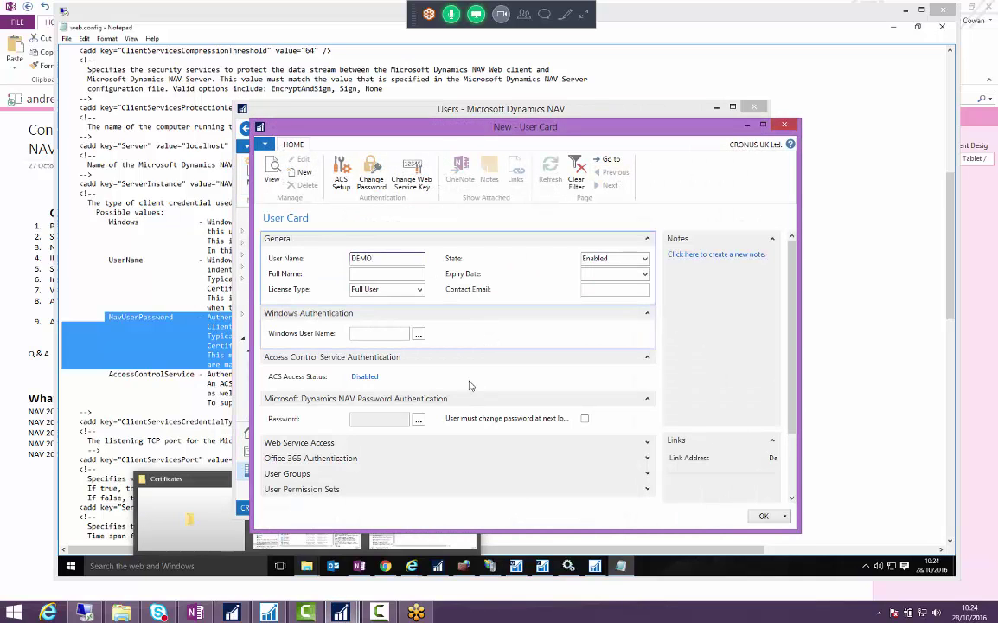
key(Tab)
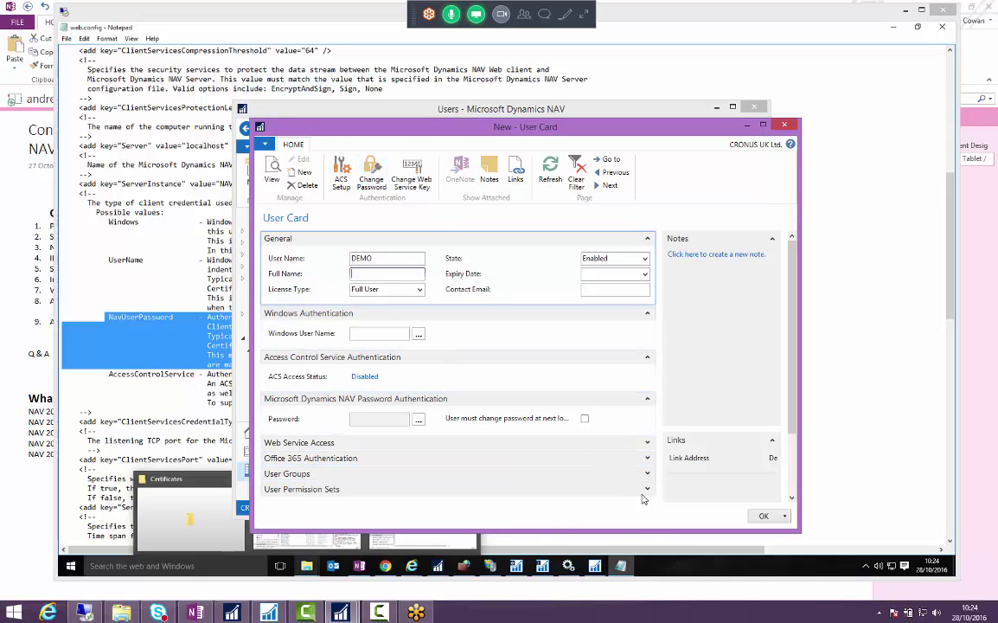
- Give the DEMO user the SUPER permission set
click(647, 489)
click(304, 466)
text(suoper)
key(Tab)
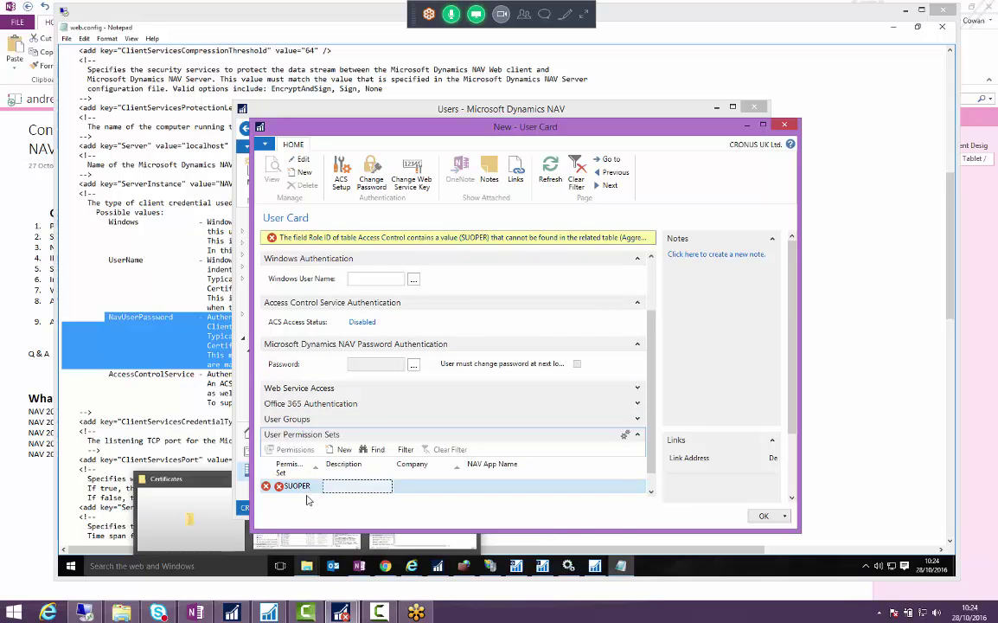
key(BackSpace)
key(BackSpace)
key(BackSpace)
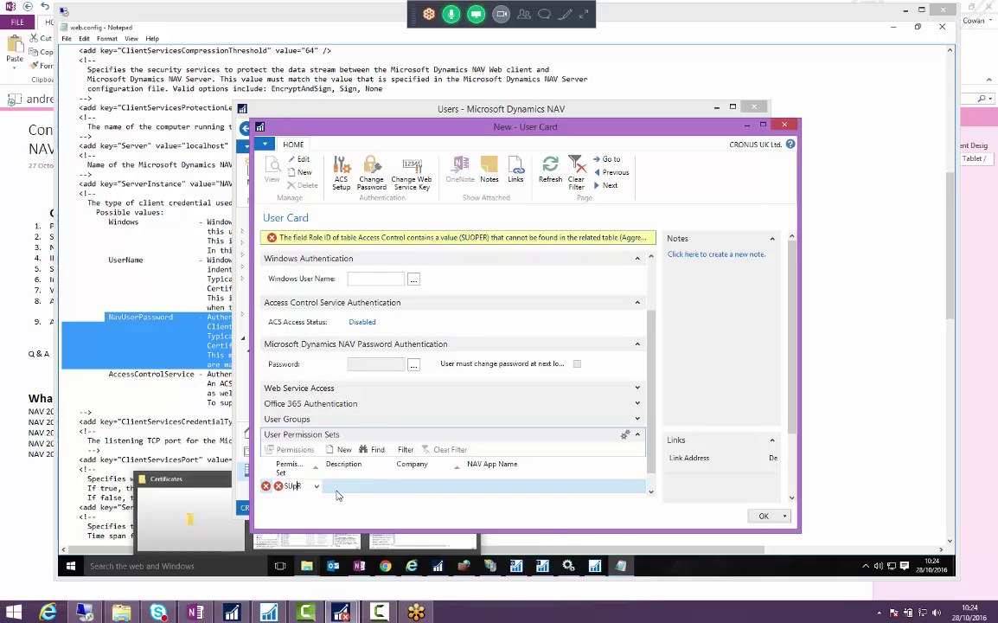
text(pe)
key(Tab)
scroll(419, 274, up, 3)
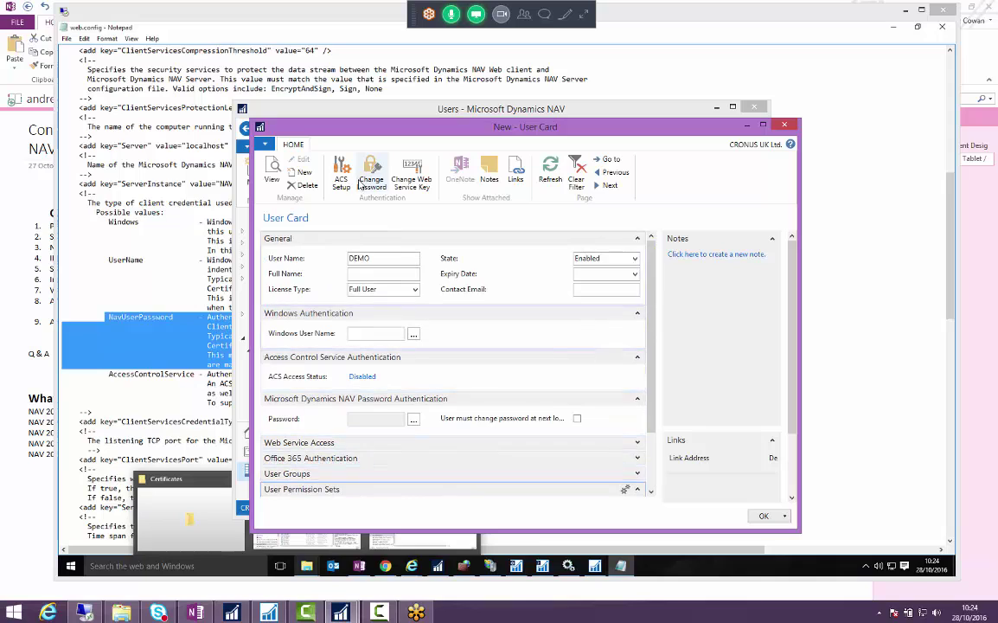
- Set the DEMO user's password, requiring a change at next login
click(373, 177)
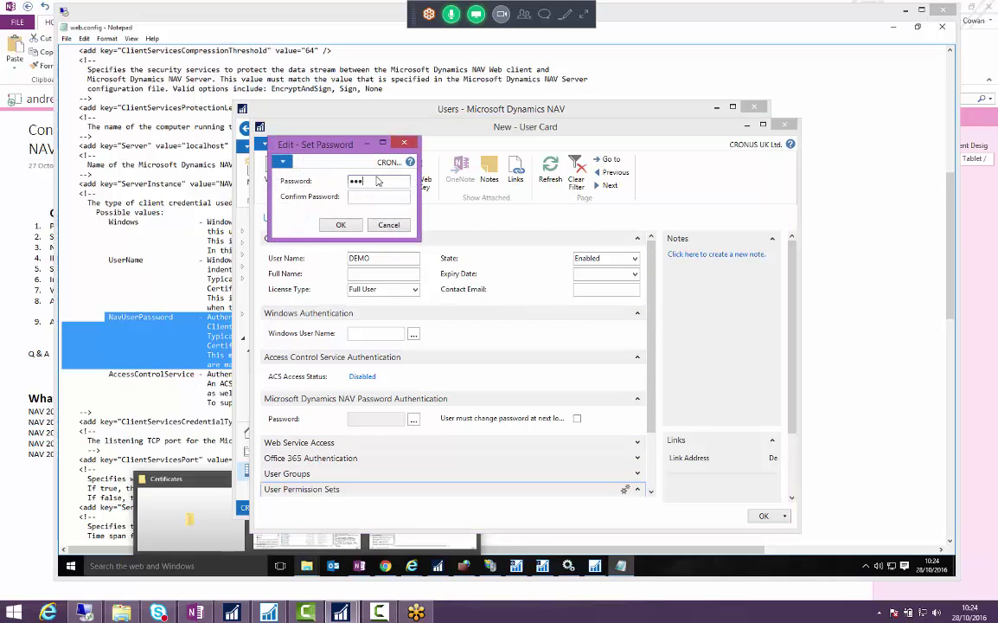
key(Tab)
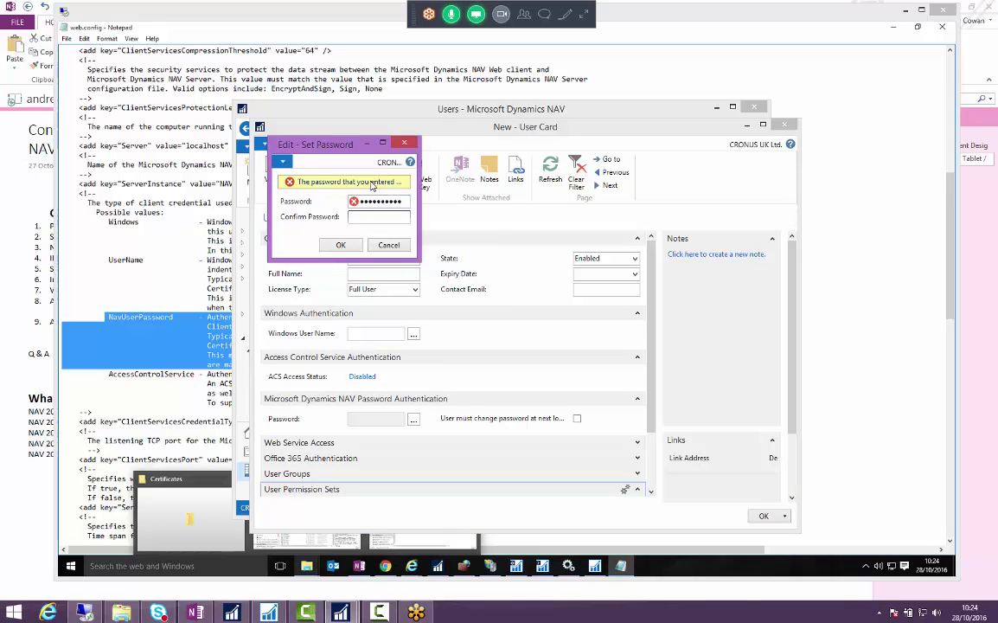
key(shift+Tab)
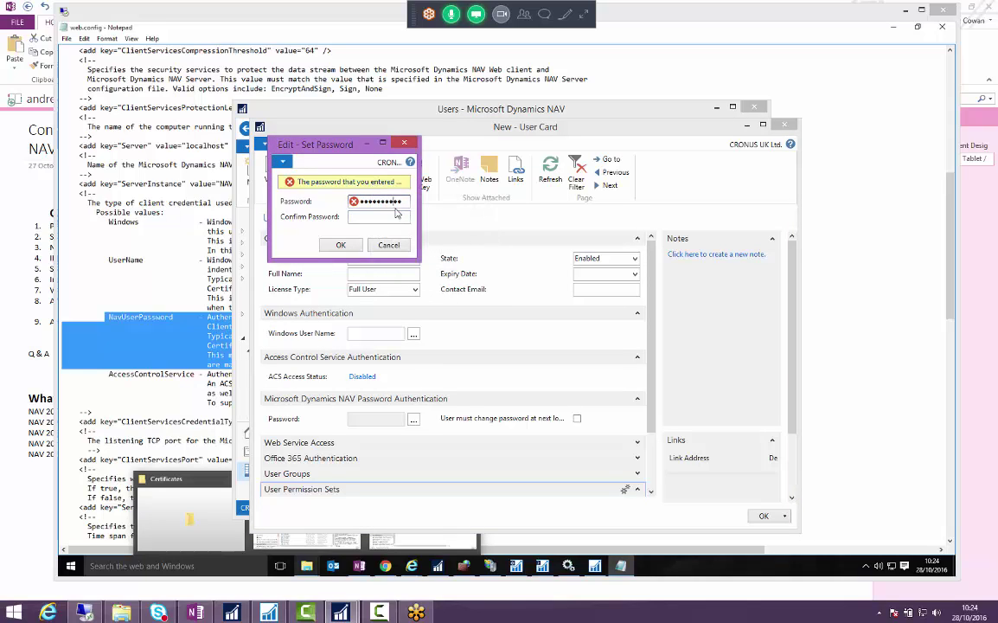
text(Password123)
key(Tab)
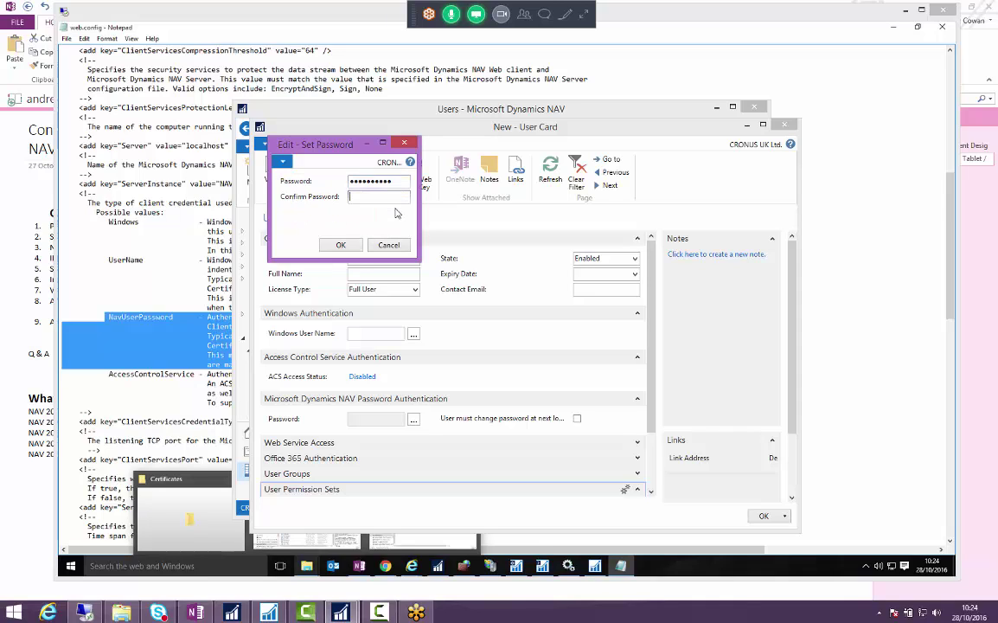
text(Pas)
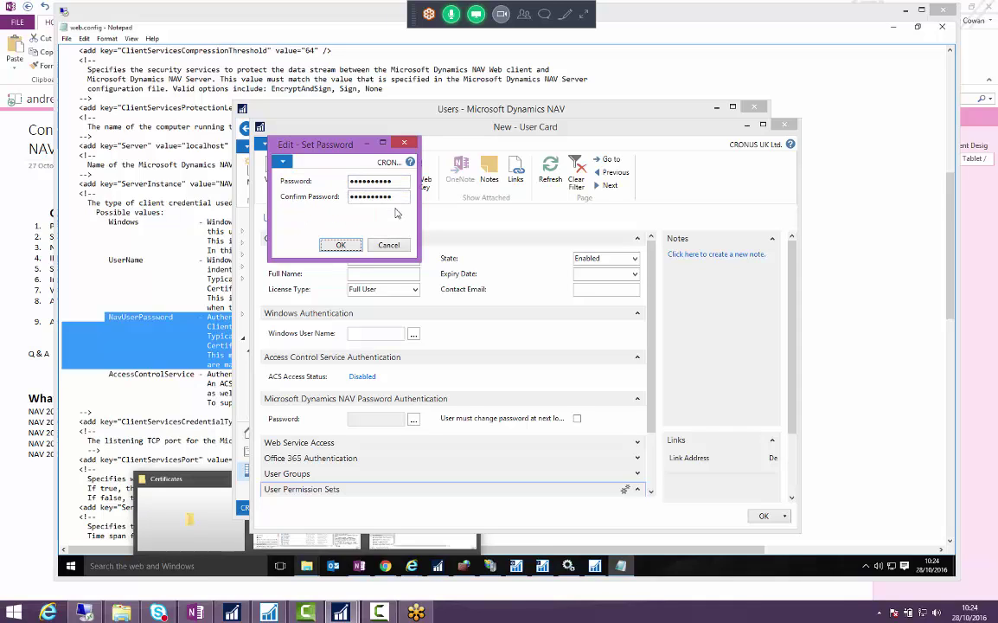
click(334, 245)
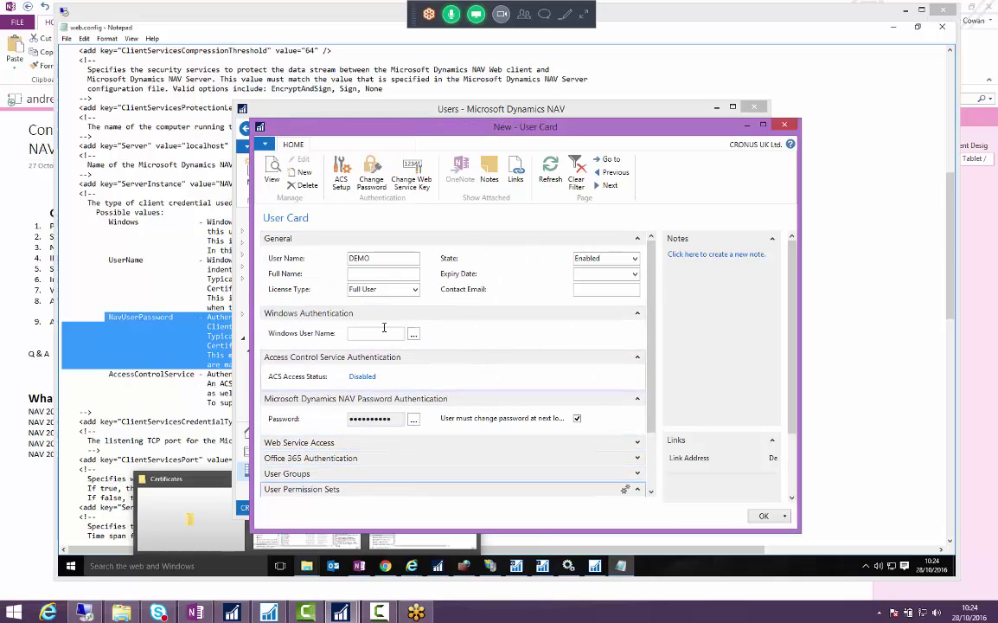
- Close the DEMO card, select 'Windows' as the ClientServicesCredentialType value, and minimize Notepad
key(Escape)
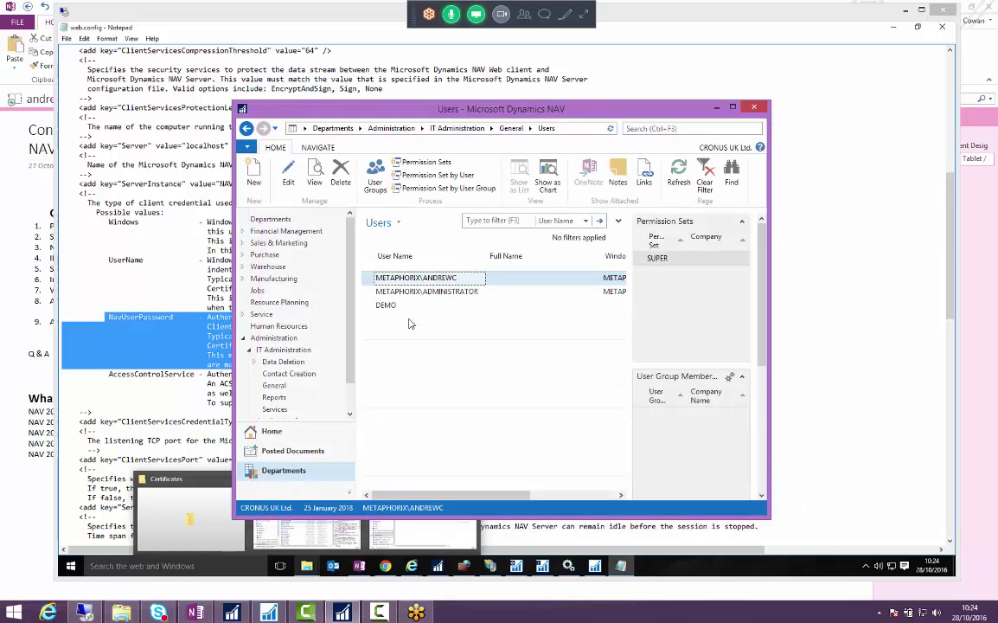
click(154, 318)
click(169, 298)
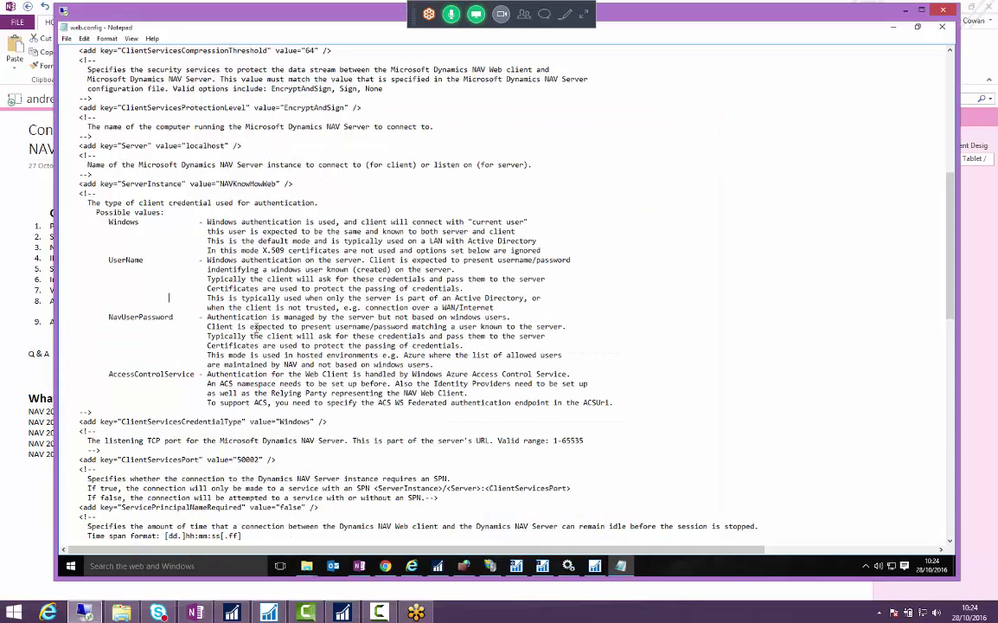
double_click(292, 421)
click(896, 29)
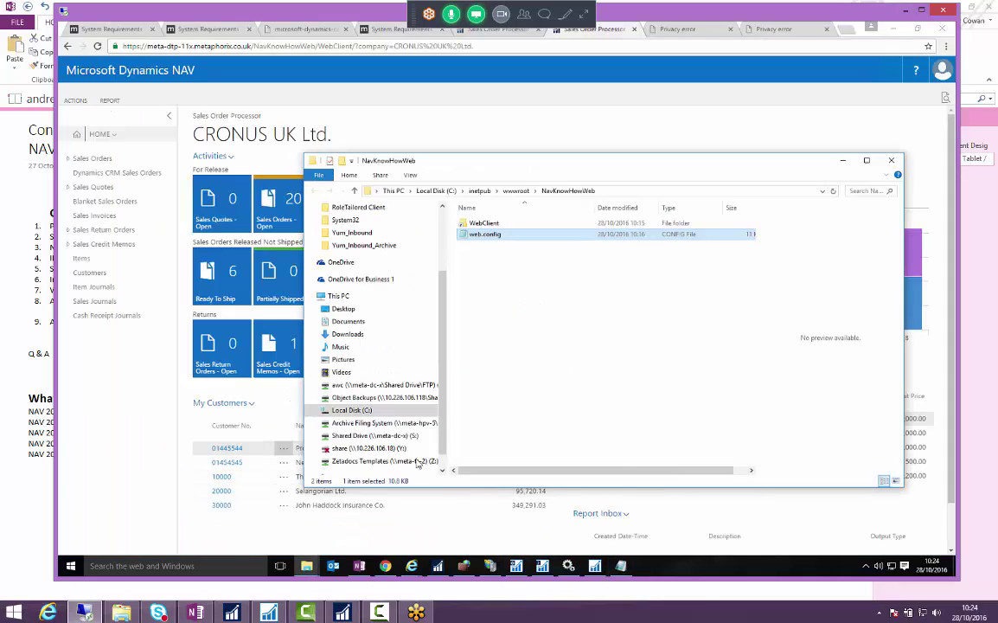
click(542, 313)
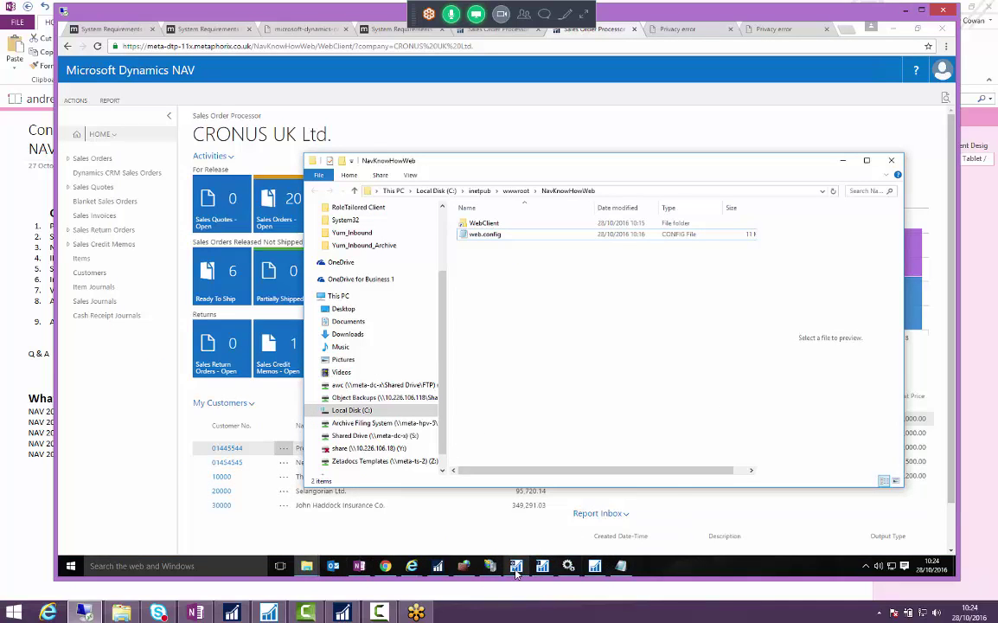
- In the NAVKnowHowWeb Client Services settings, view the Credential Type options, then cancel the edit
click(516, 565)
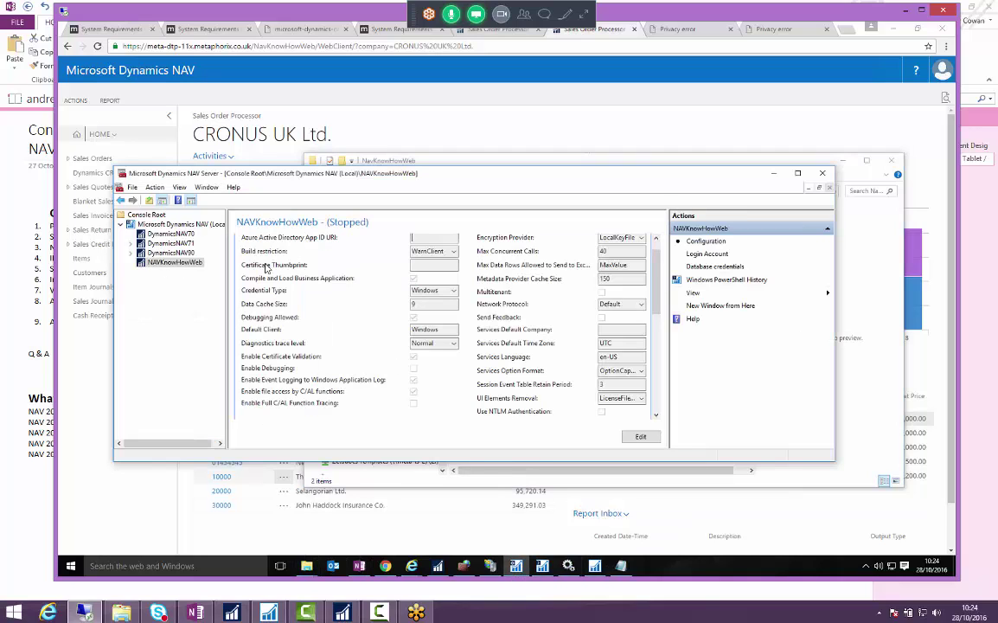
scroll(294, 286, down, 3)
scroll(306, 310, down, 2)
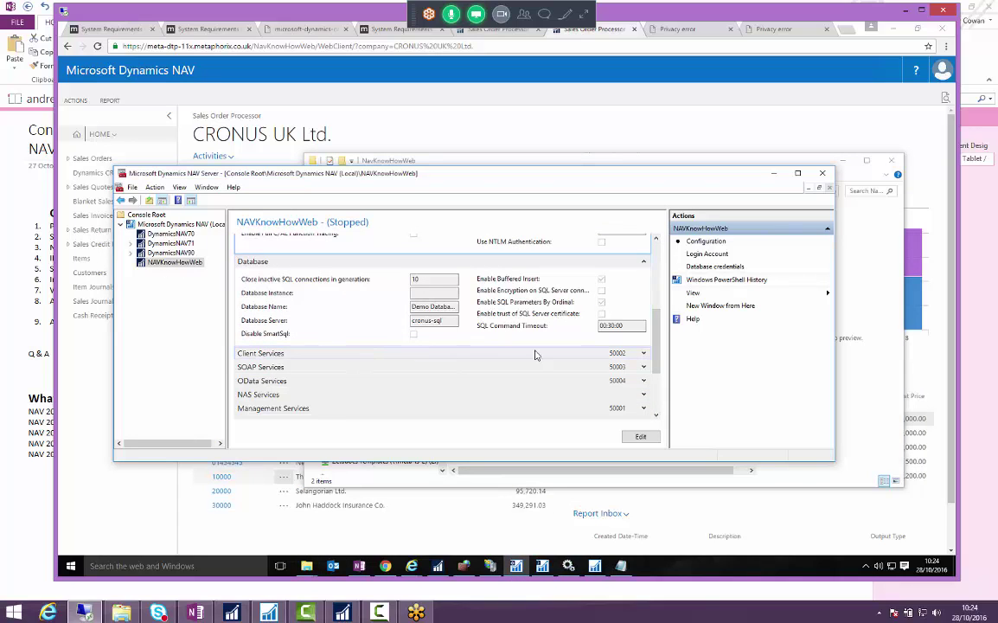
click(644, 354)
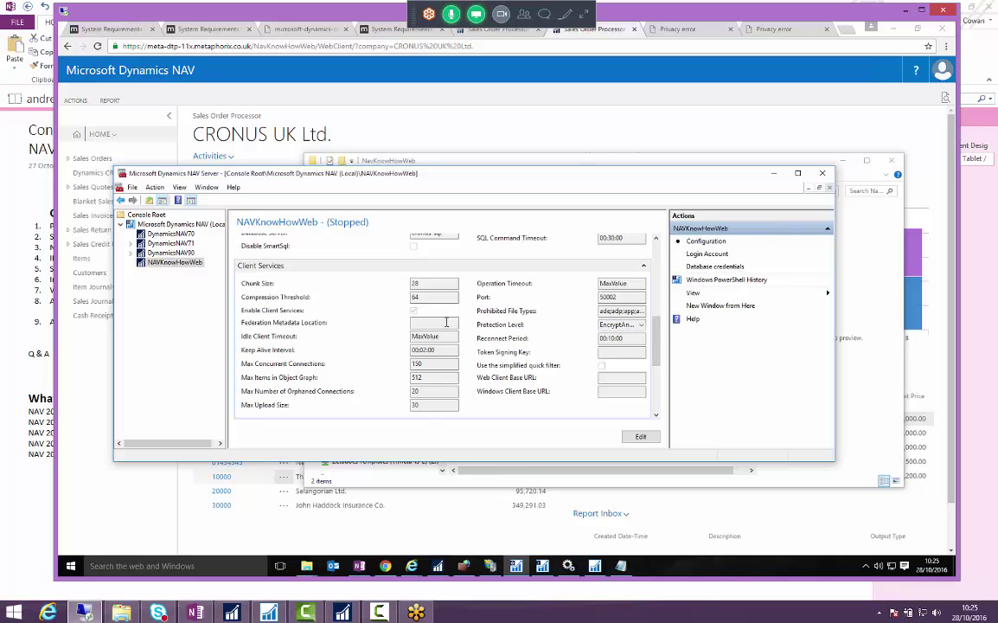
scroll(329, 277, up, 10)
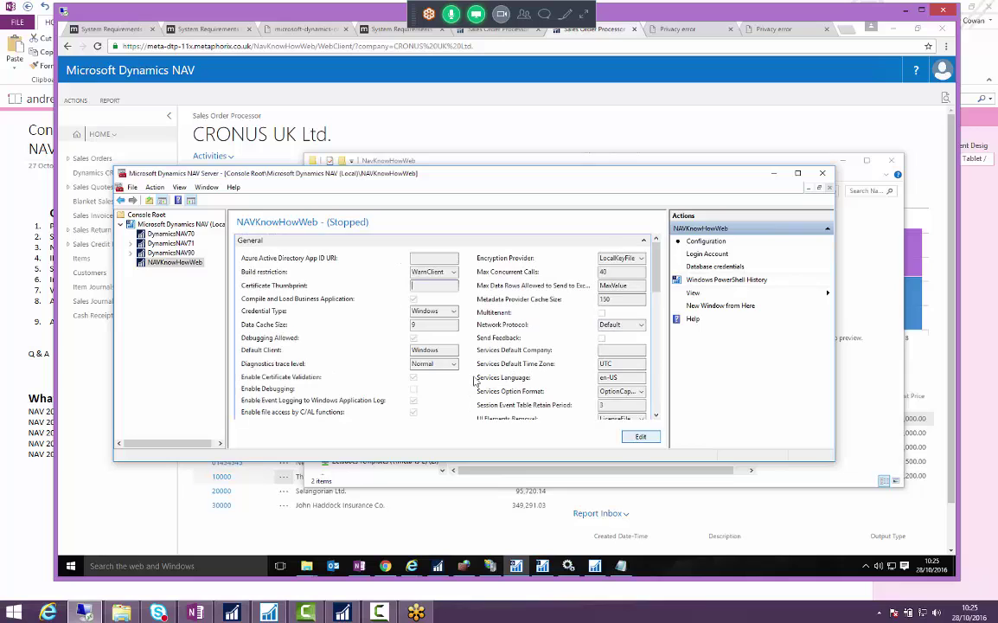
click(640, 438)
click(454, 310)
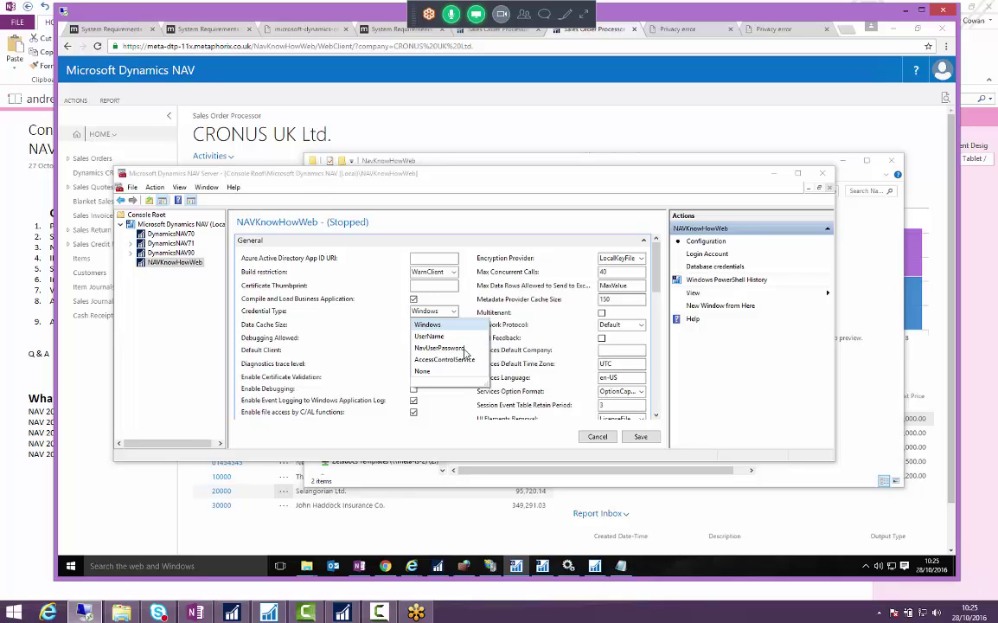
click(552, 399)
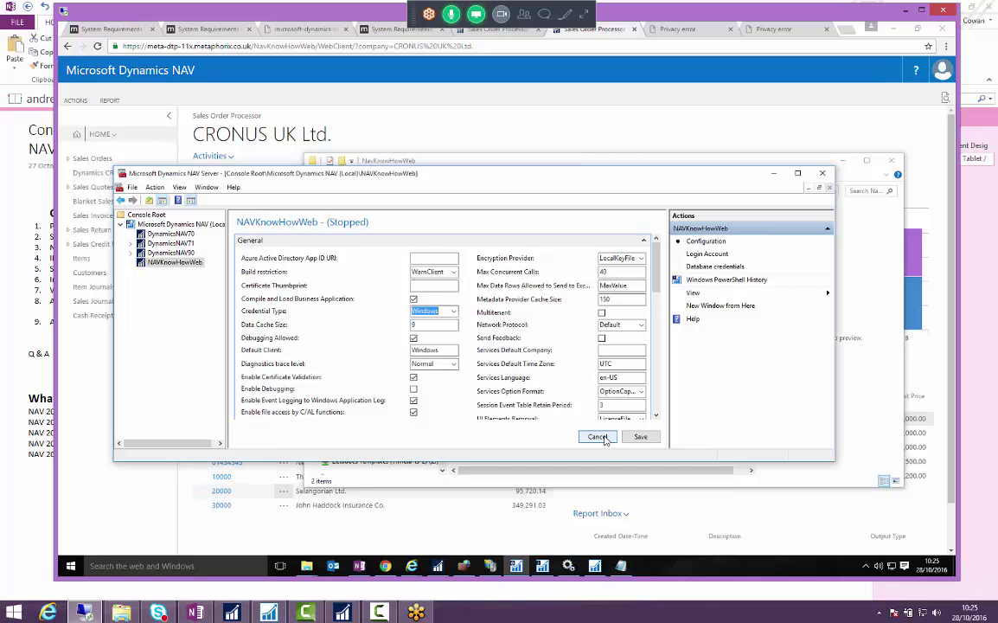
- Close the administration console and NavKnowHowWeb folder, returning to OneNote
click(822, 173)
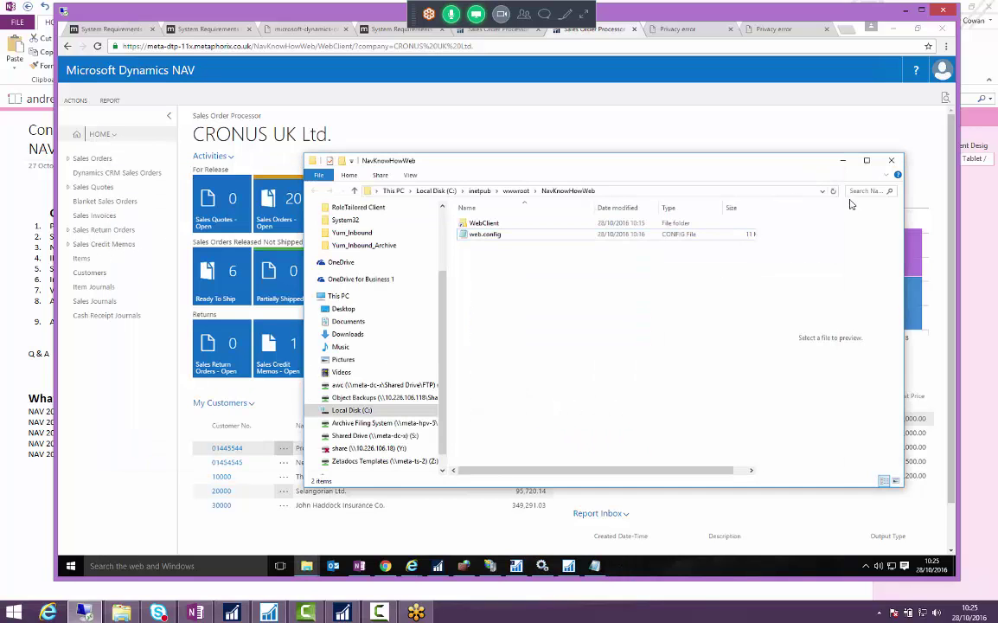
click(891, 160)
click(195, 612)
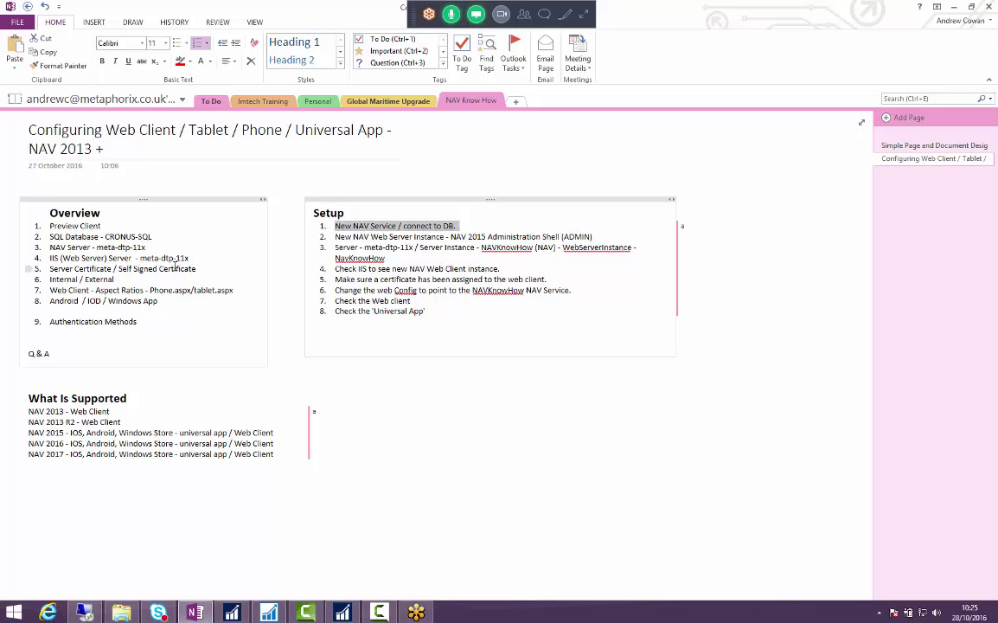
- Mark the NAV Server, IIS (Web Server) and Server Certificate lines in the Overview
drag(49, 247, 146, 249)
drag(50, 258, 197, 258)
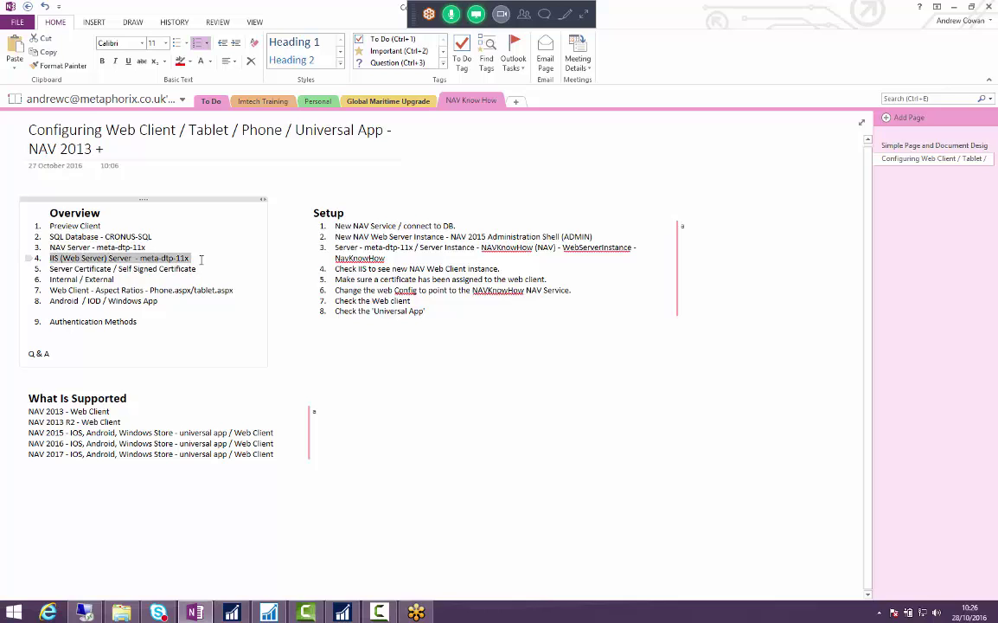
click(52, 273)
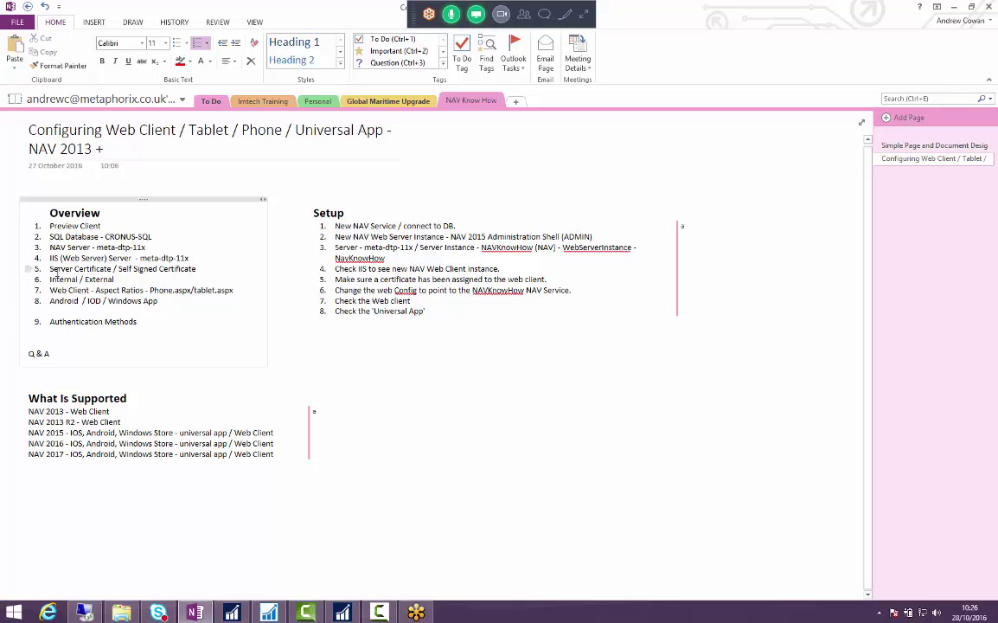
mouse_move(49, 268)
mouse_down()
mouse_move(164, 268)
mouse_move(49, 270)
mouse_up()
click(190, 273)
click(54, 265)
triple_click(71, 271)
drag(206, 272, 51, 258)
click(51, 258)
- Check the NAV app sign-in, then add a new Setup step 9 and mark the What Is Supported list
click(232, 611)
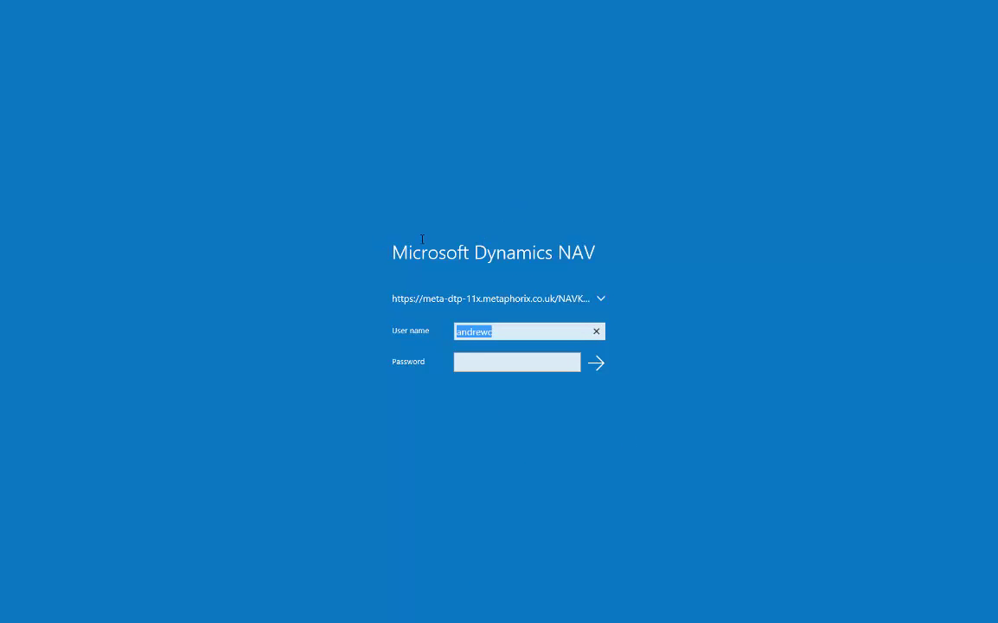
key(alt+Tab)
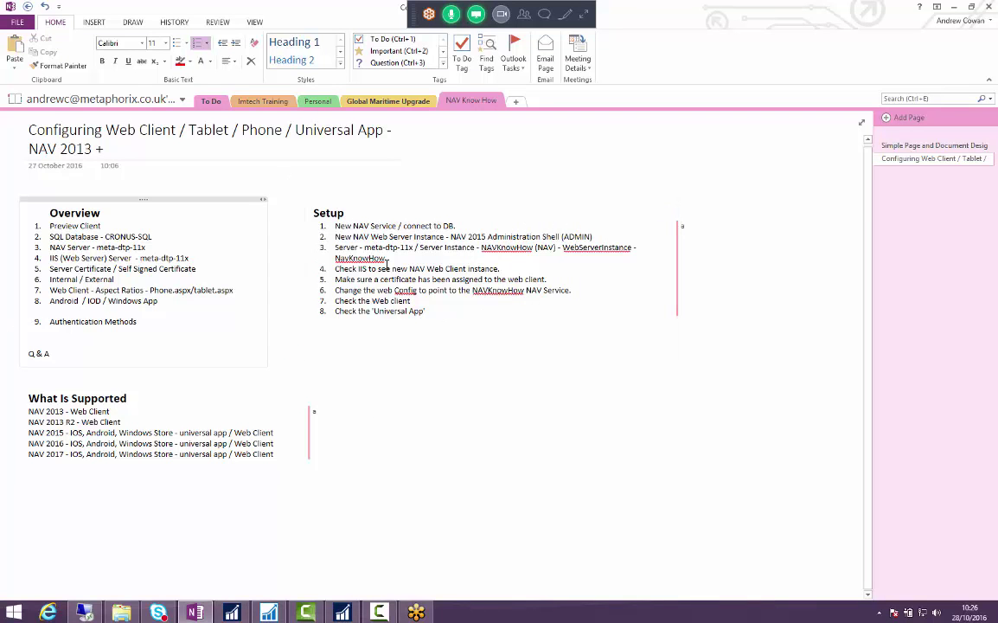
click(490, 320)
key(Return)
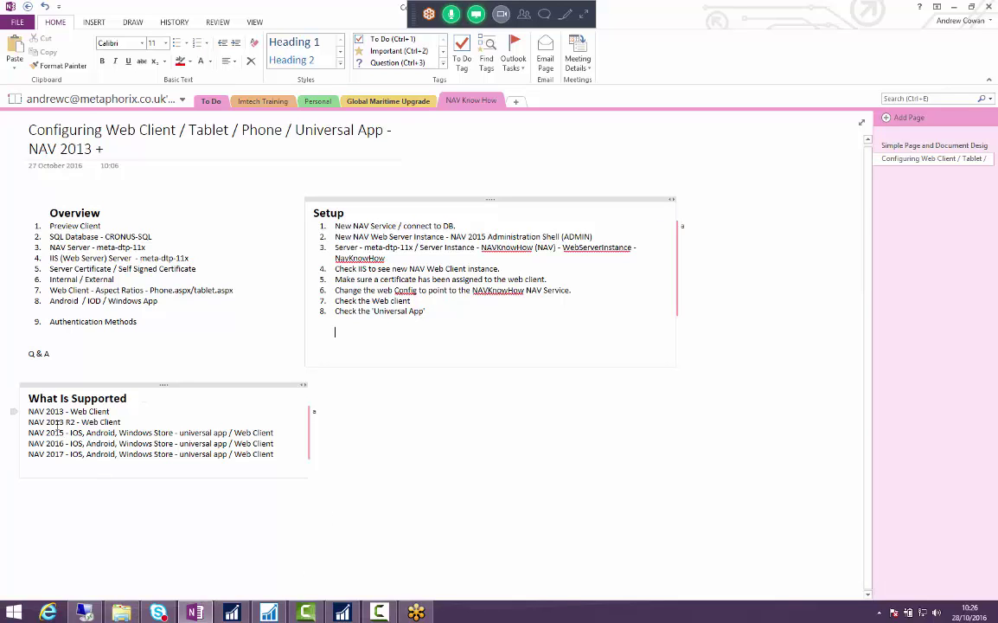
drag(57, 421, 84, 453)
click(84, 453)
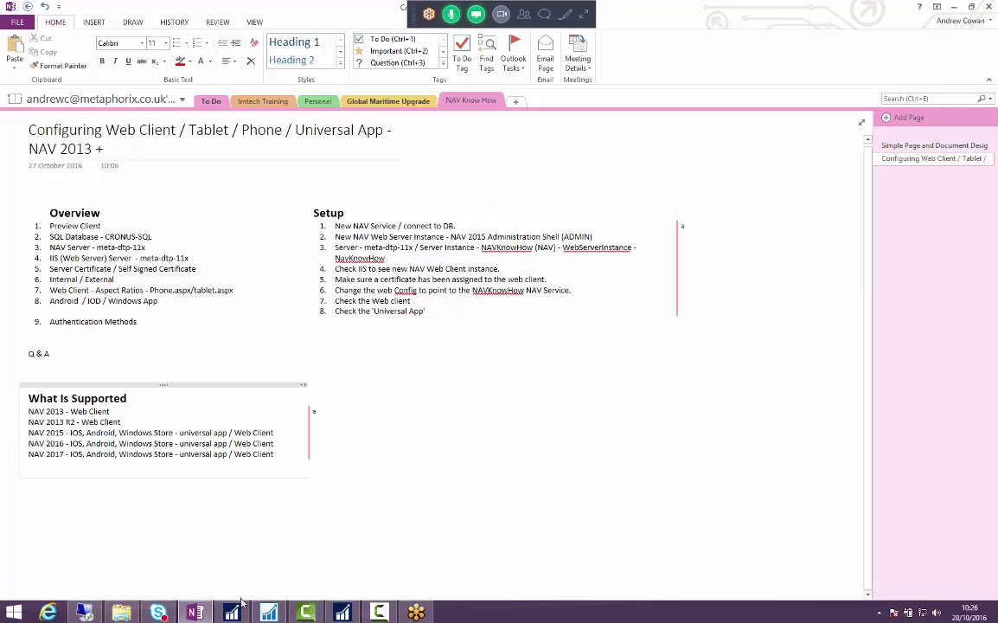
click(76, 554)
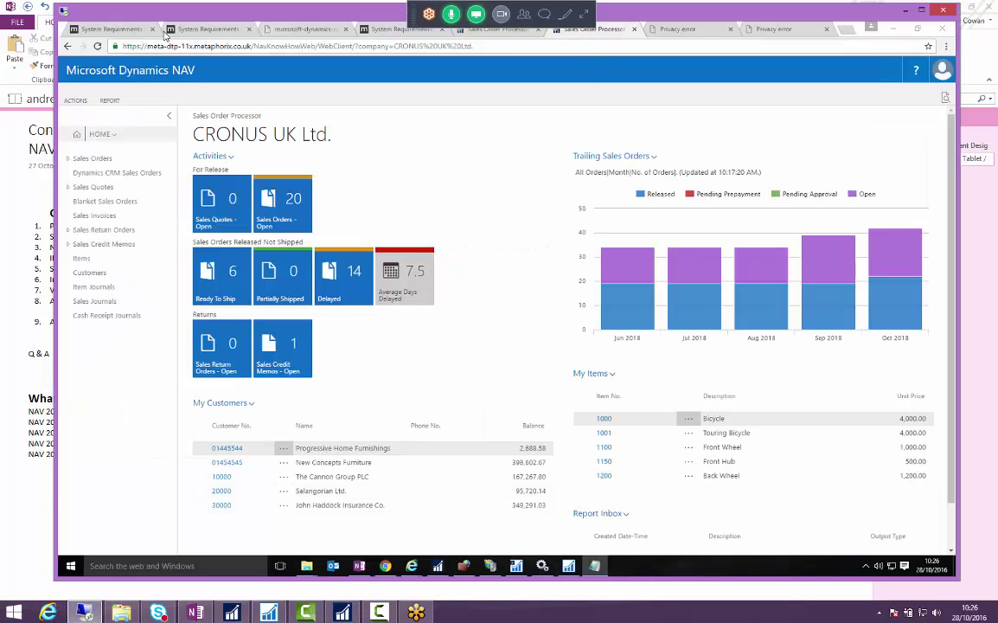
- On the first System Requirements page, find Universal App Requirements and mark Windows 8.1, Android and iOS
click(116, 31)
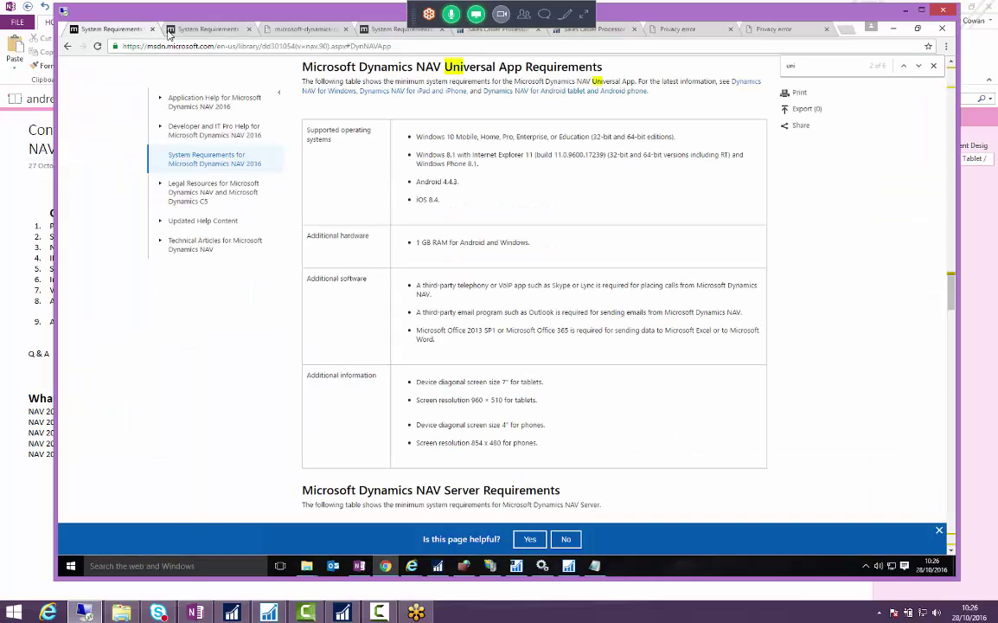
scroll(333, 138, up, 6)
scroll(383, 172, up, 15)
scroll(380, 173, up, 5)
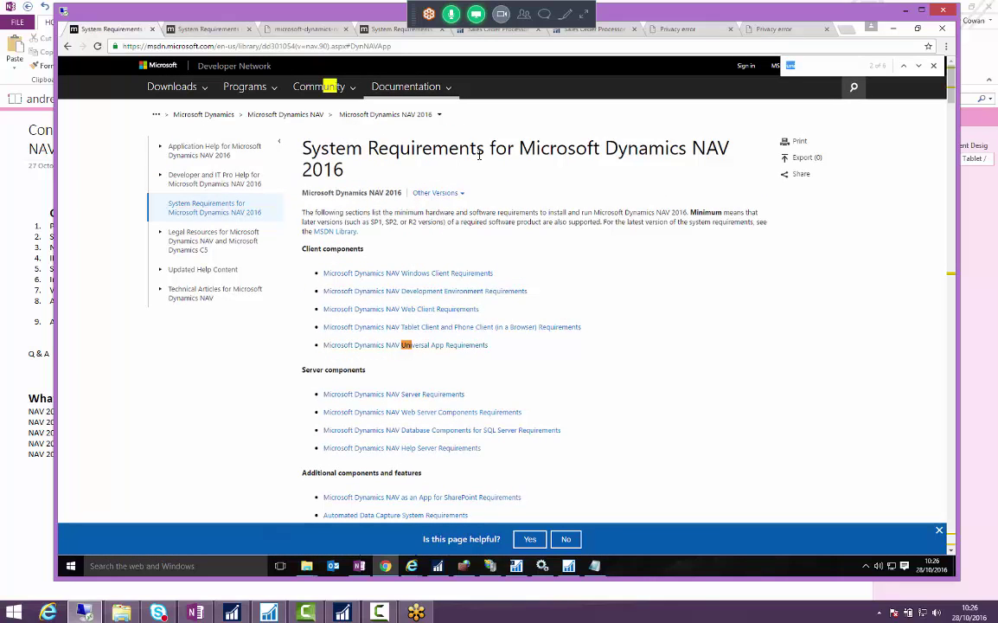
text(ivers)
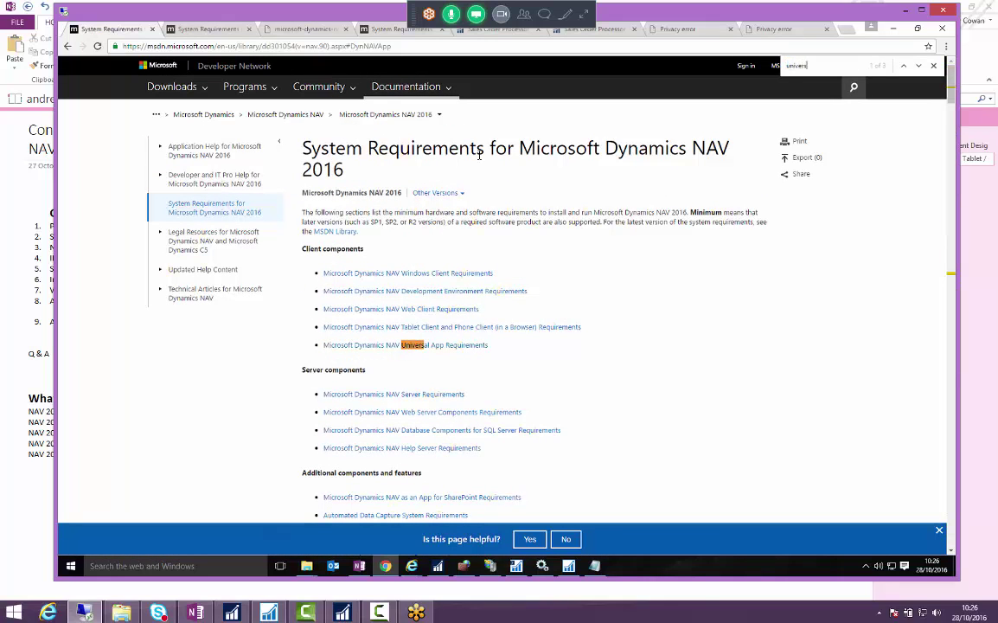
click(445, 345)
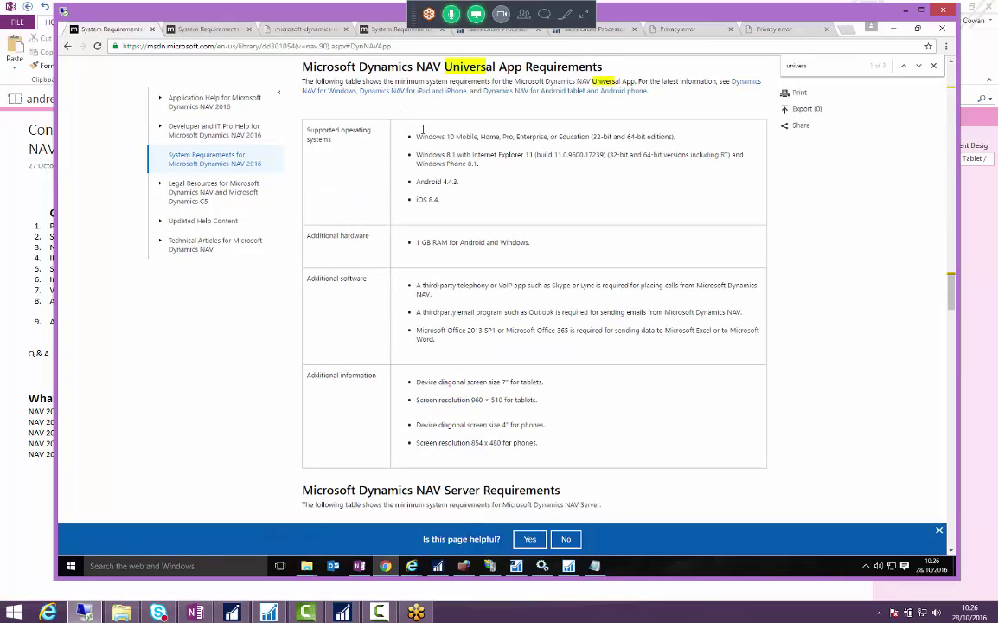
drag(439, 200, 417, 153)
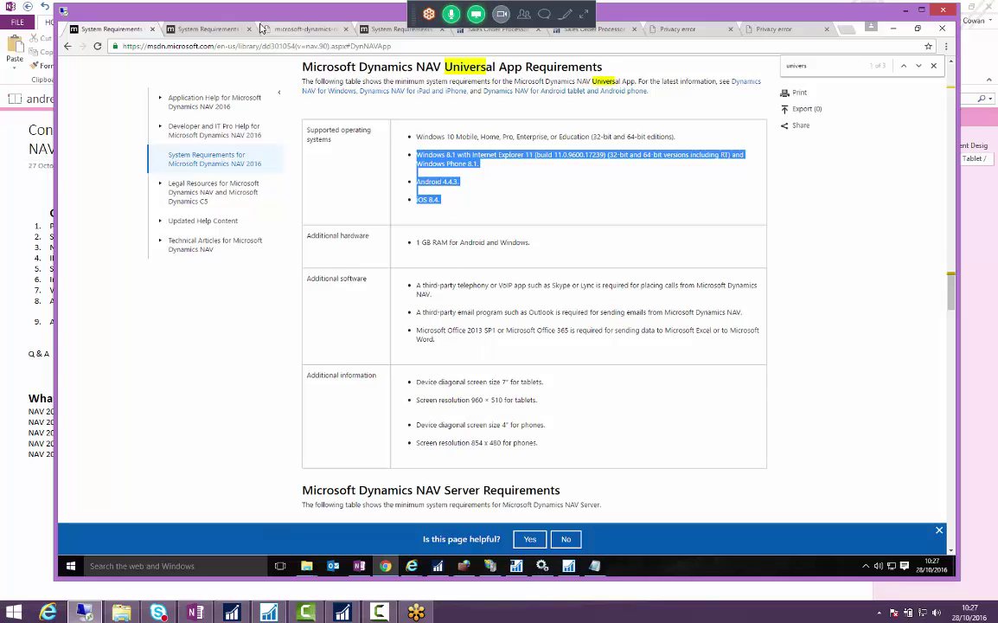
- On the NAV 2017 page, mark the Universal App systems: Windows 10, Android 5.0, iOS 9.0
click(294, 29)
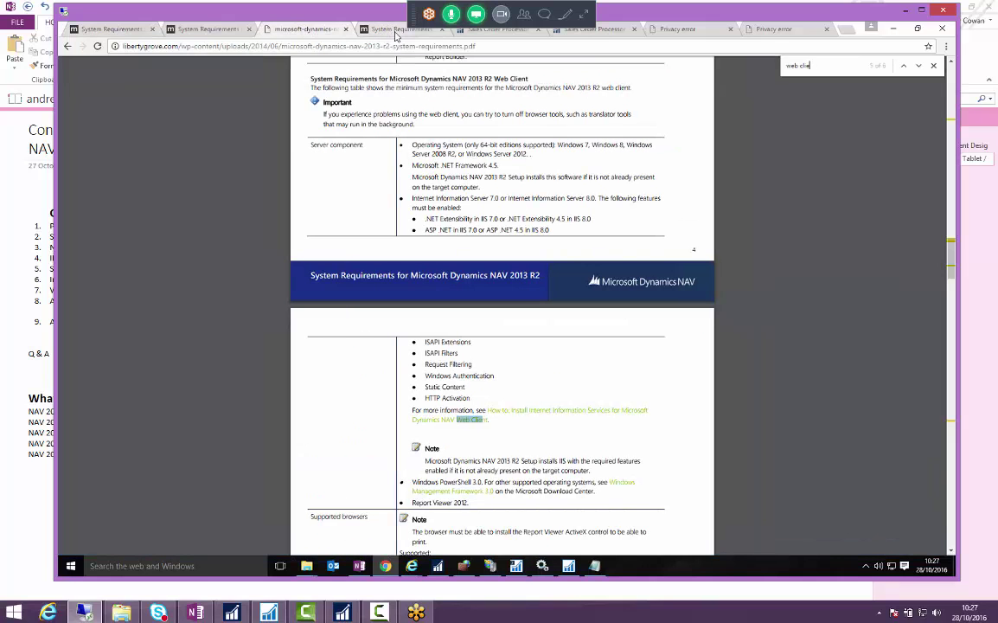
click(363, 30)
scroll(424, 164, up, 20)
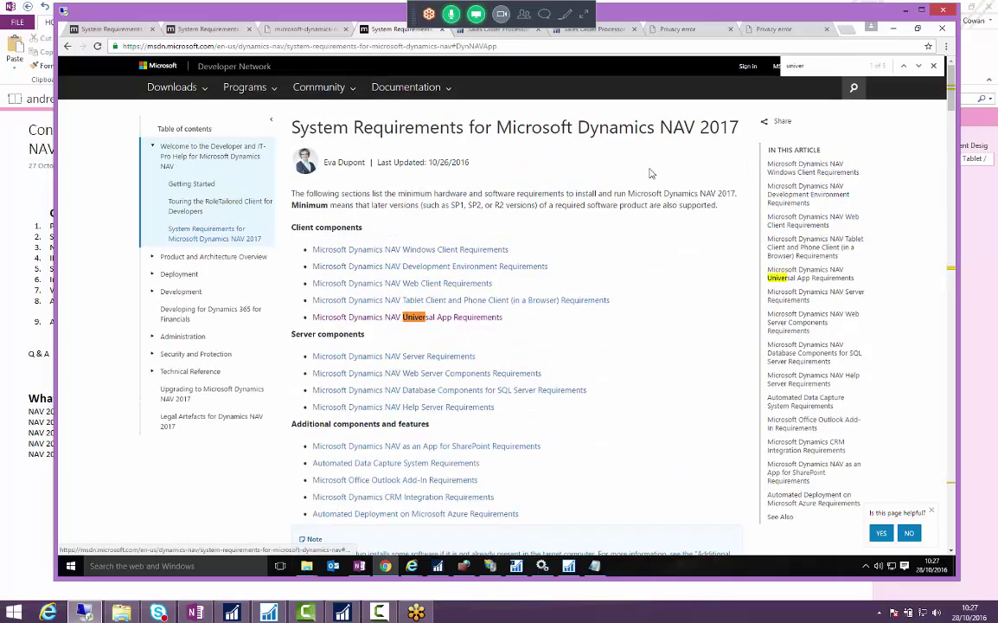
scroll(461, 184, down, 4)
scroll(423, 195, up, 2)
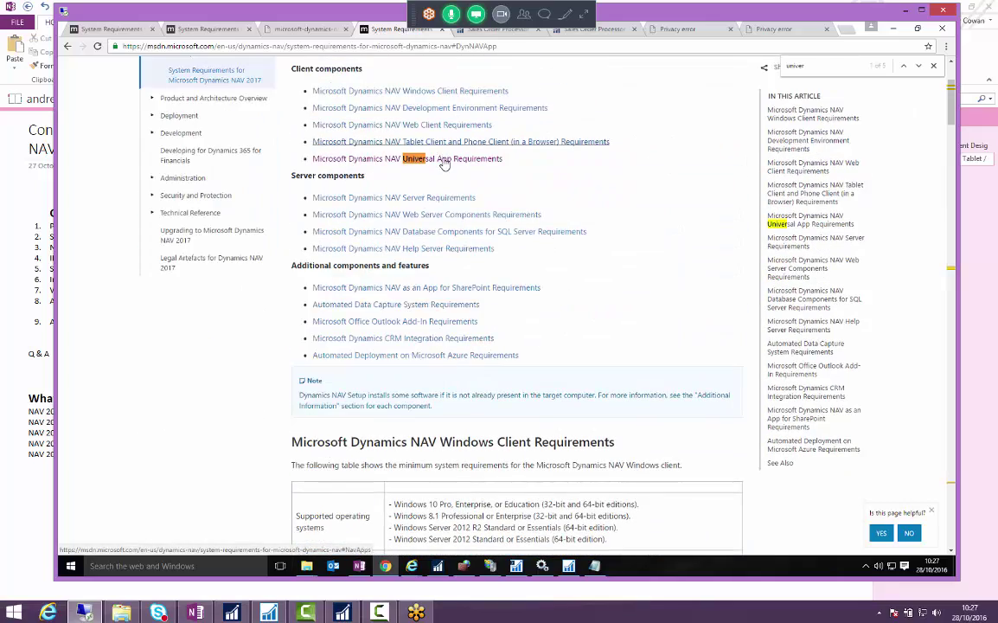
key(Return)
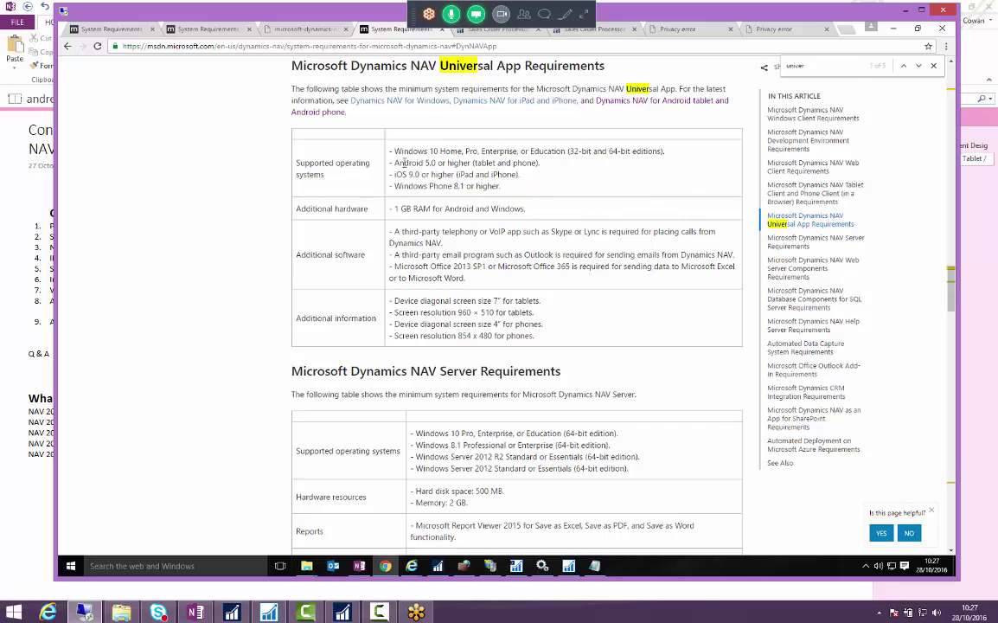
drag(391, 158, 439, 186)
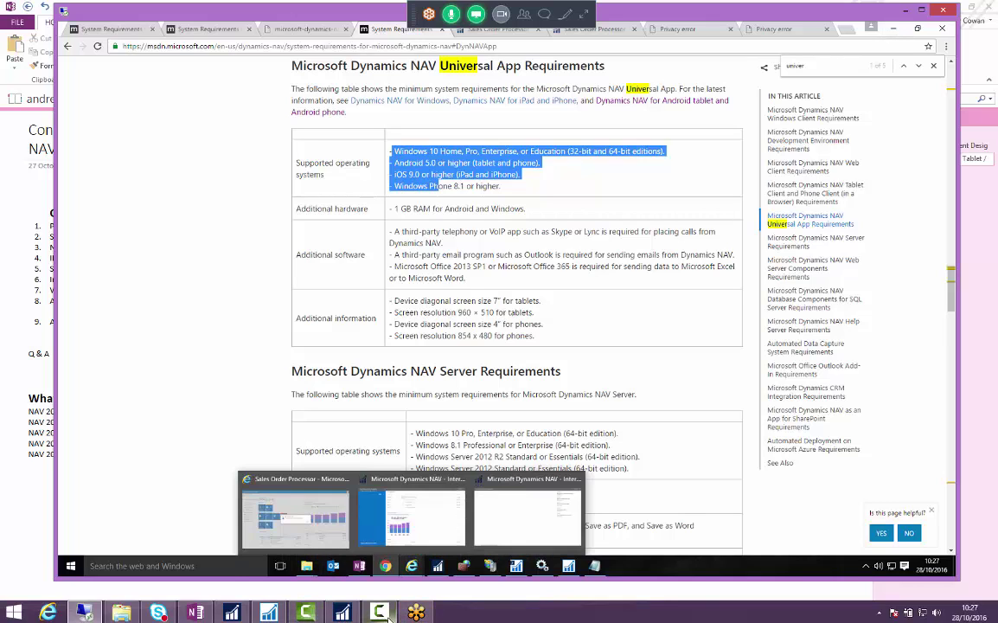
mouse_move(387, 616)
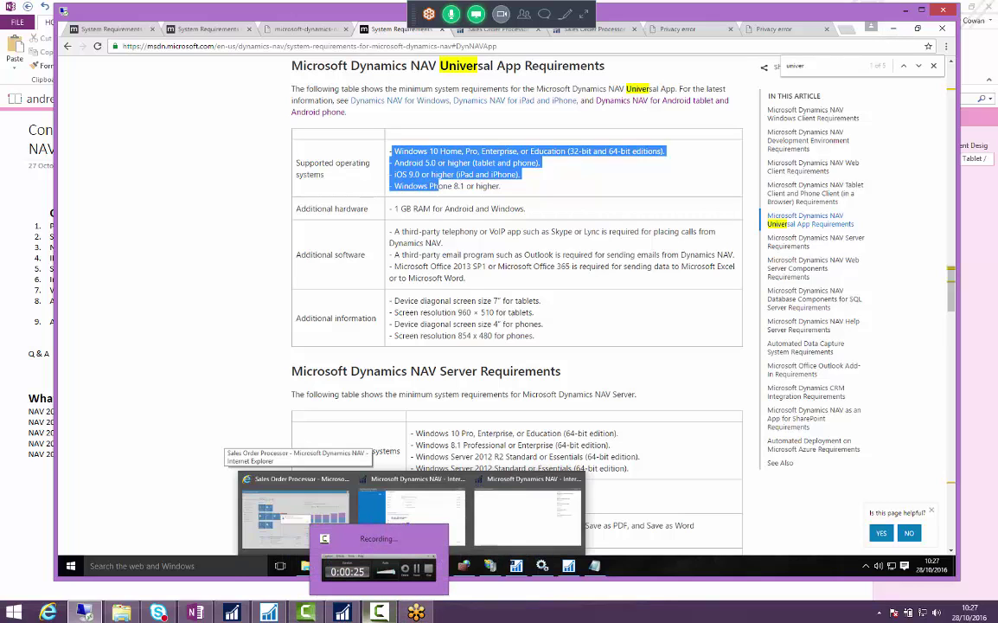
mouse_move(313, 616)
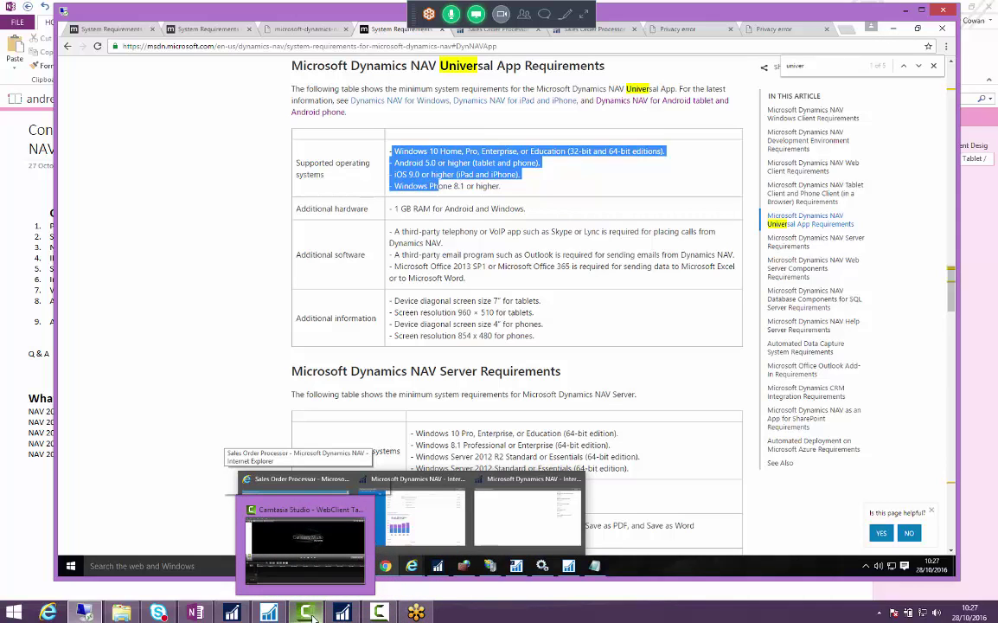